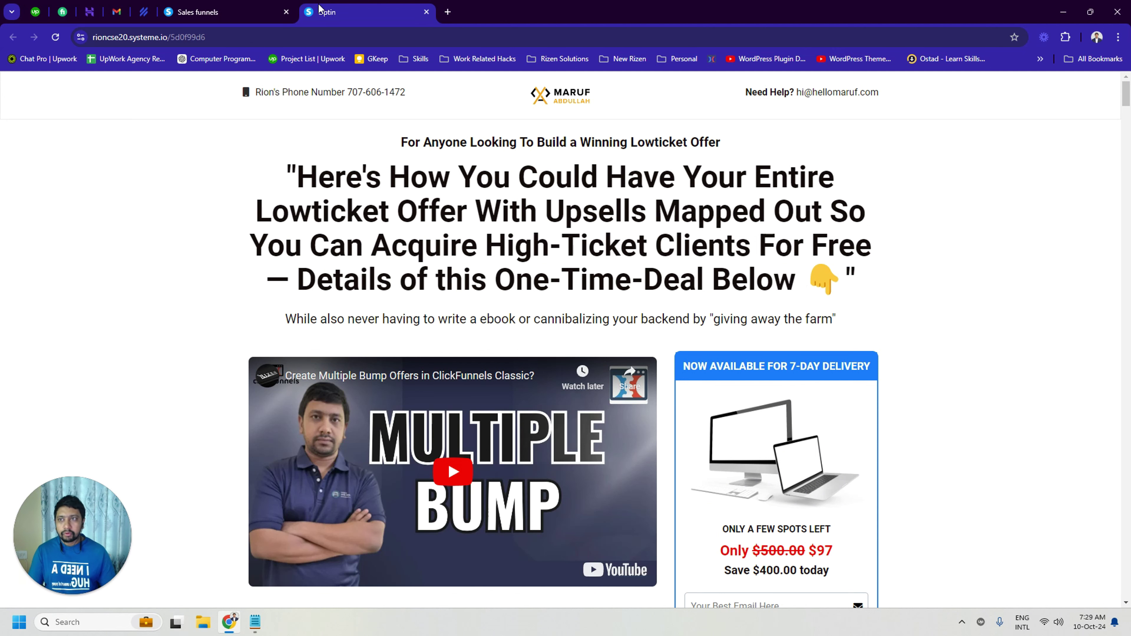
Step: Search the web for "wappalyzer chrome extension" in a new browser tab and open its Chrome Web Store page
left_click(448, 11)
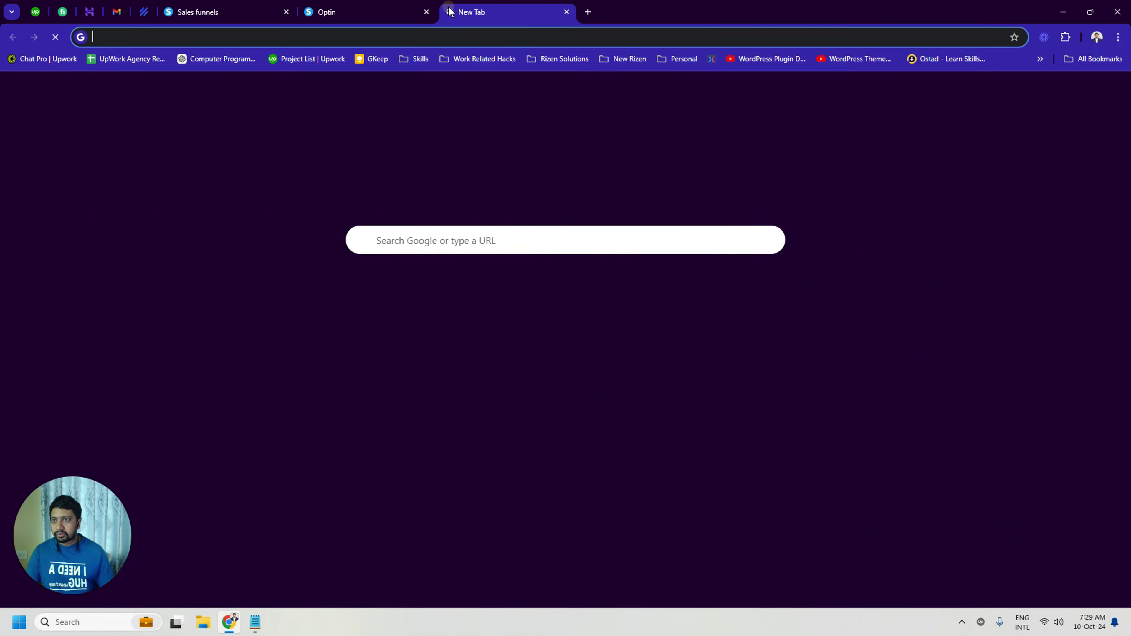
type("w")
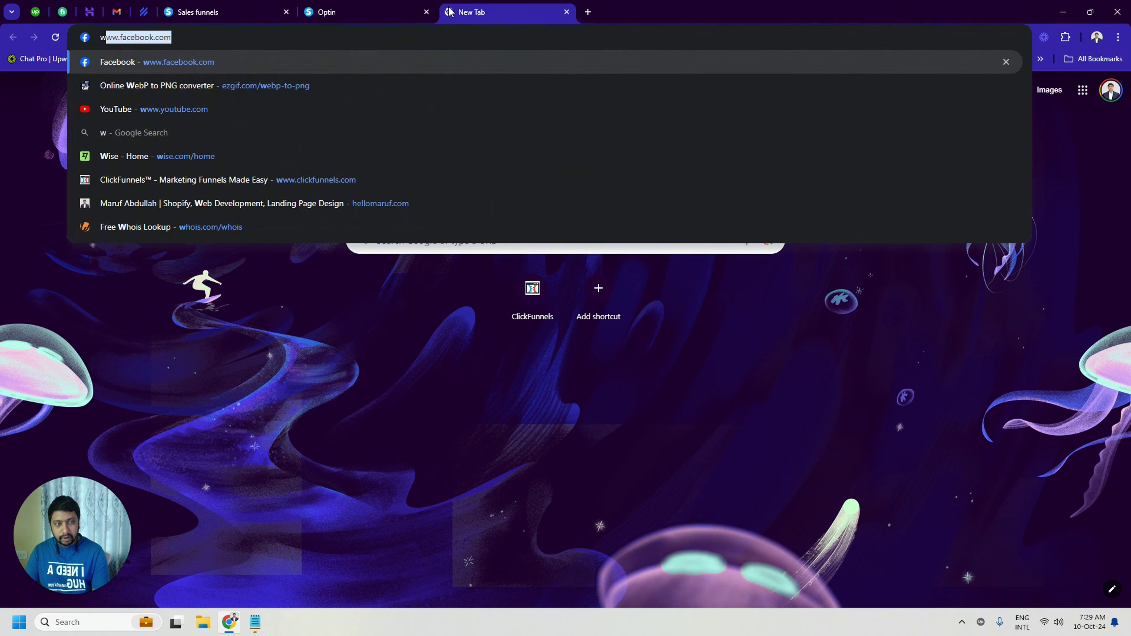
type("appalyzer")
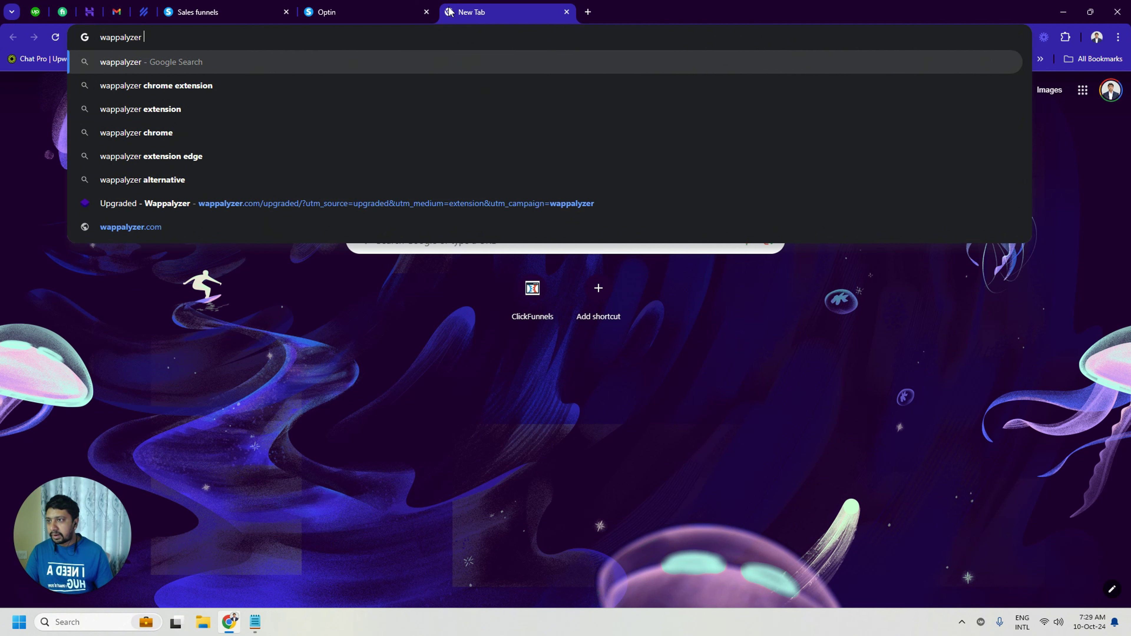
key("Down")
key("Return")
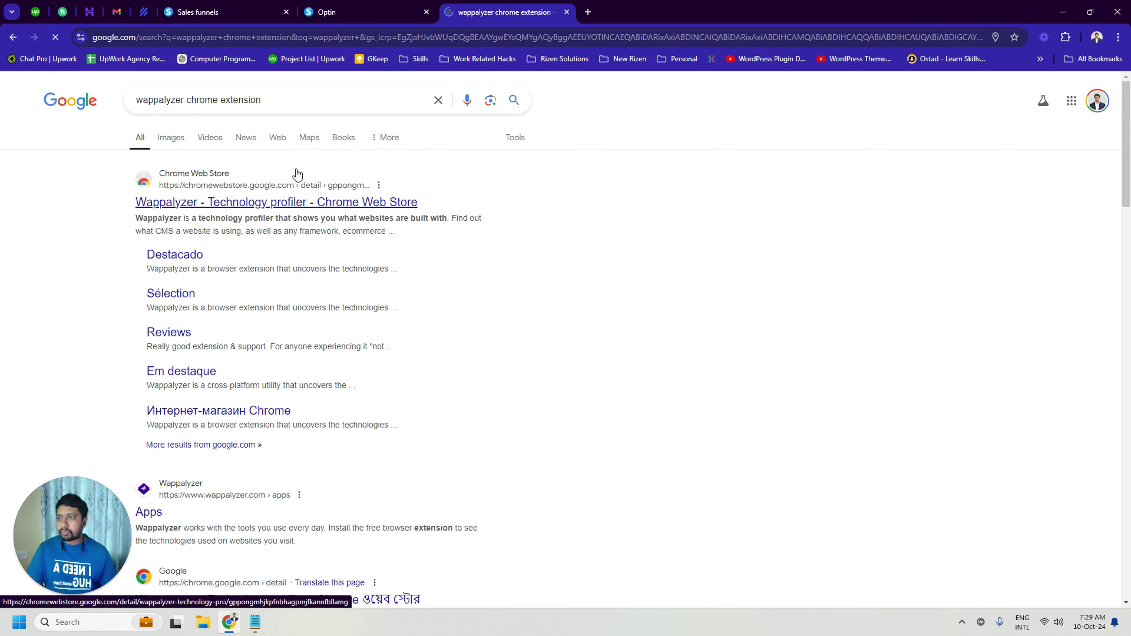
left_click(282, 201)
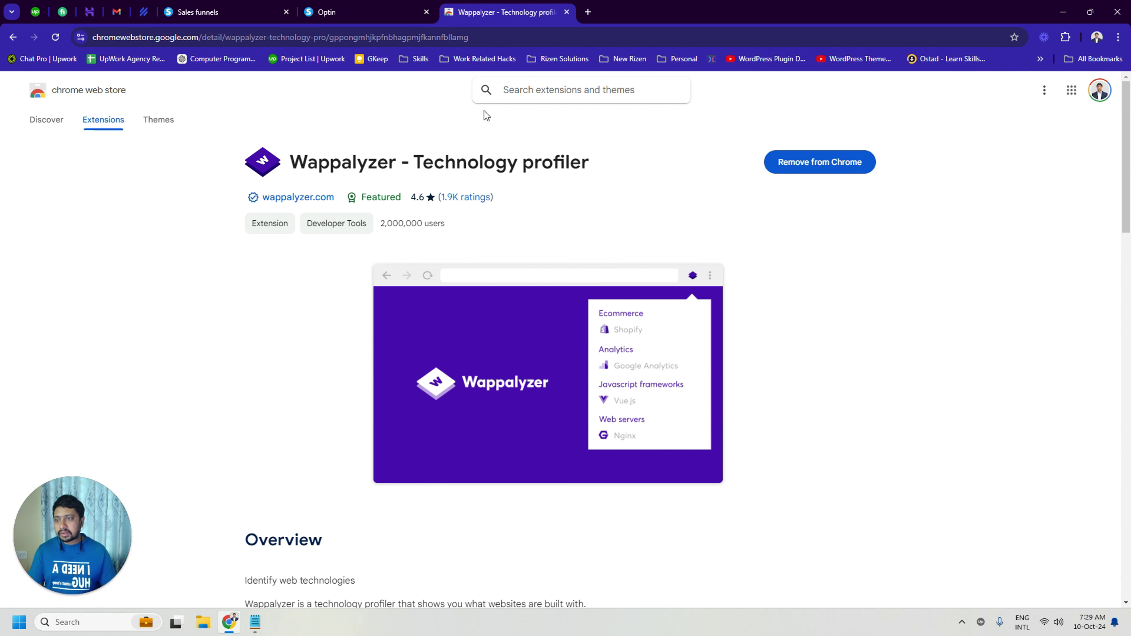
Step: Review the Wappalyzer extension's overview and ratings on its Chrome Web Store page
left_click(359, 5)
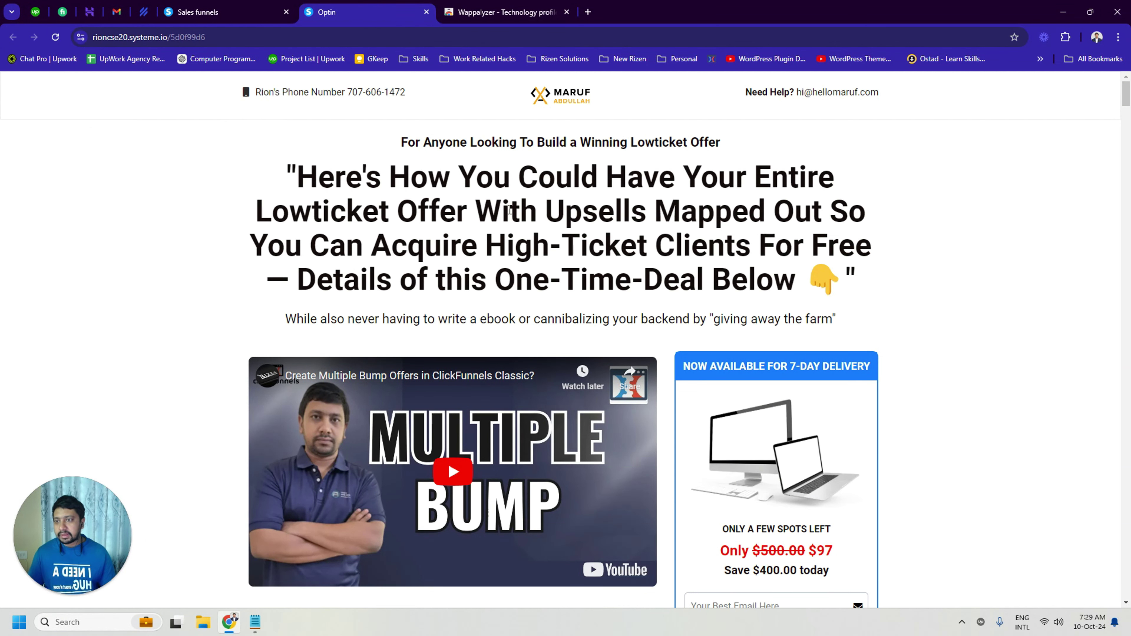
left_click(507, 12)
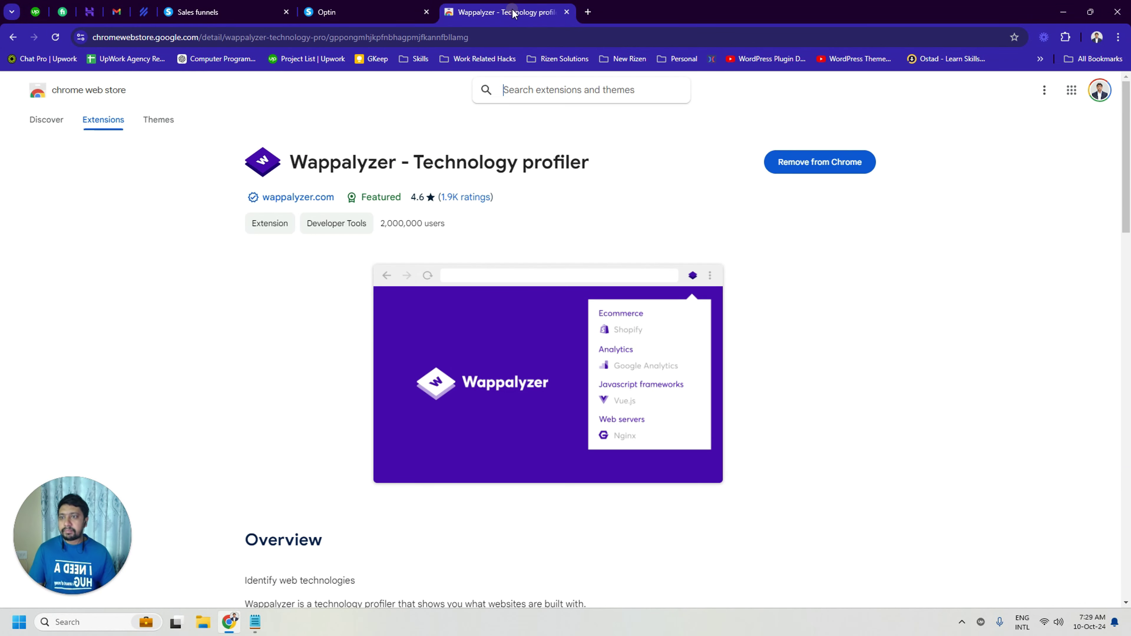
scroll(561, 250, "down", 2)
scroll(570, 260, "up", 1)
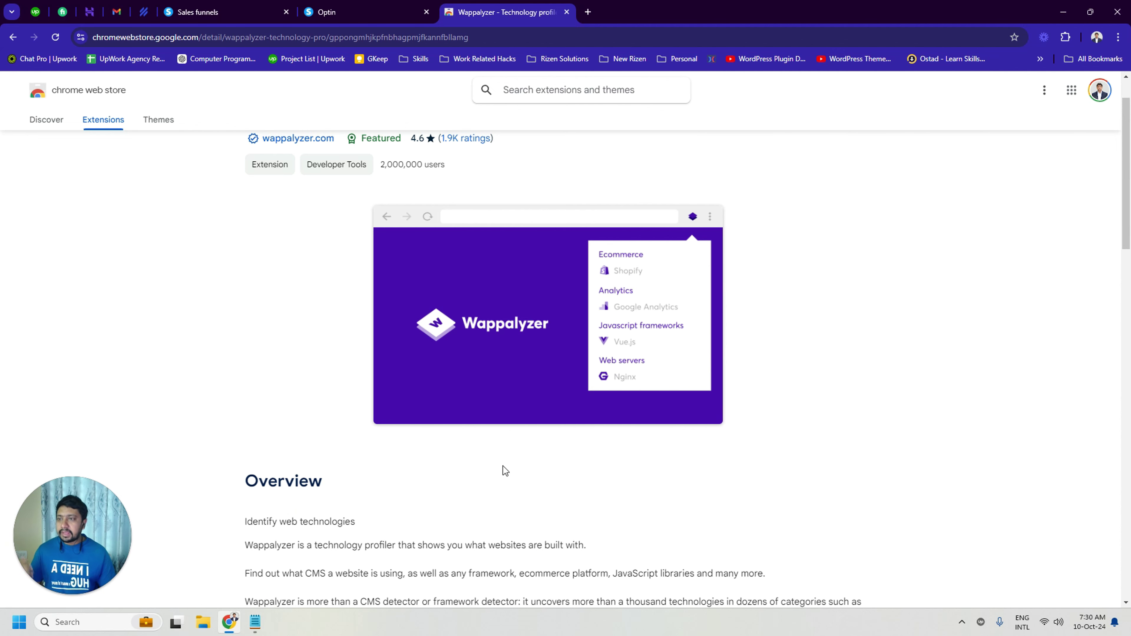
scroll(636, 412, "up", 1)
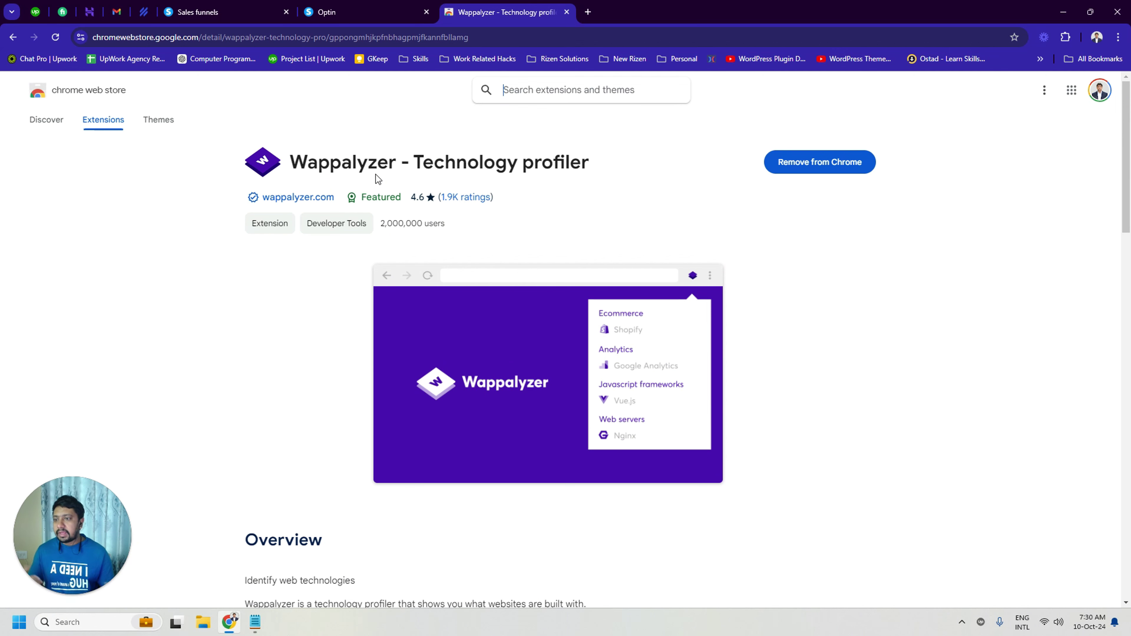
scroll(531, 267, "down", 8)
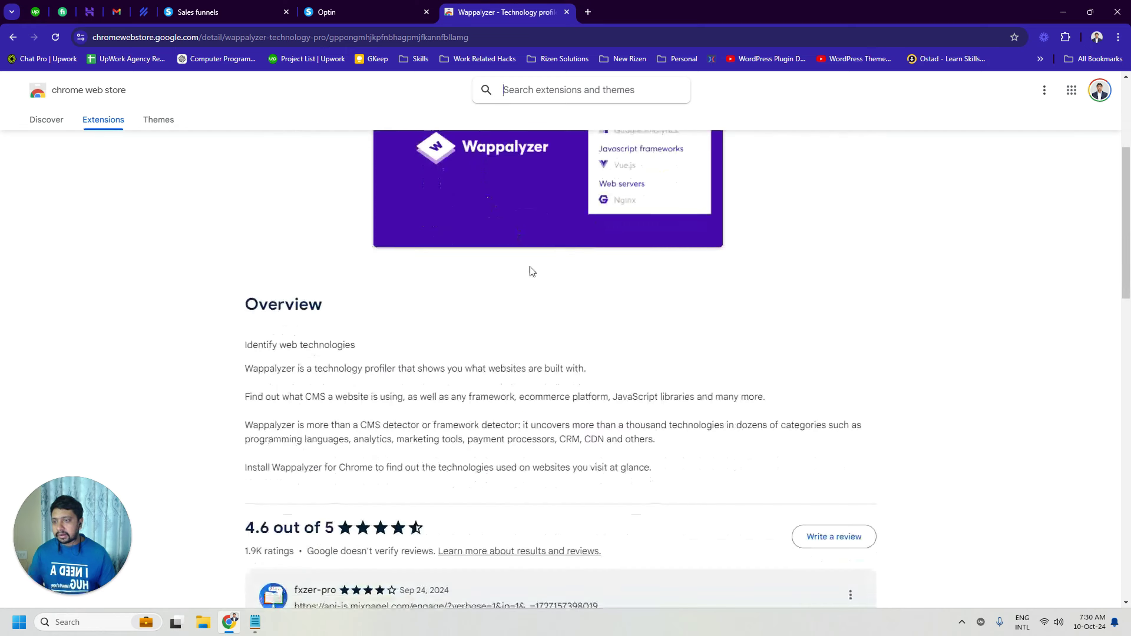
scroll(532, 267, "up", 8)
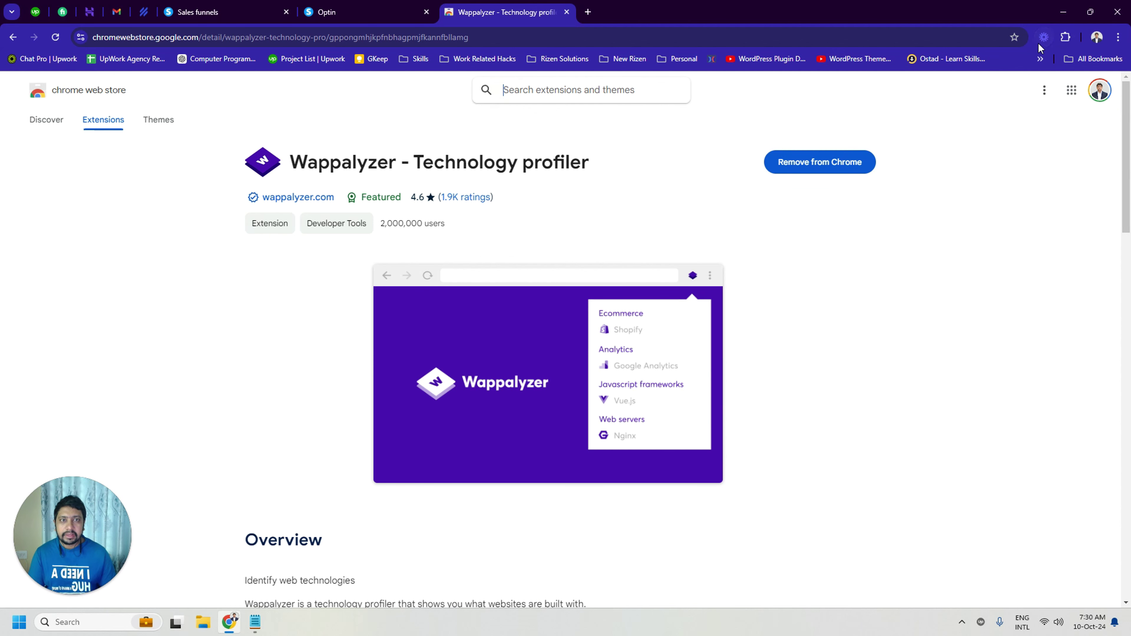
Step: Pin the Wappalyzer extension to the browser and place its icon ahead of the Loom icon
left_click(1045, 36)
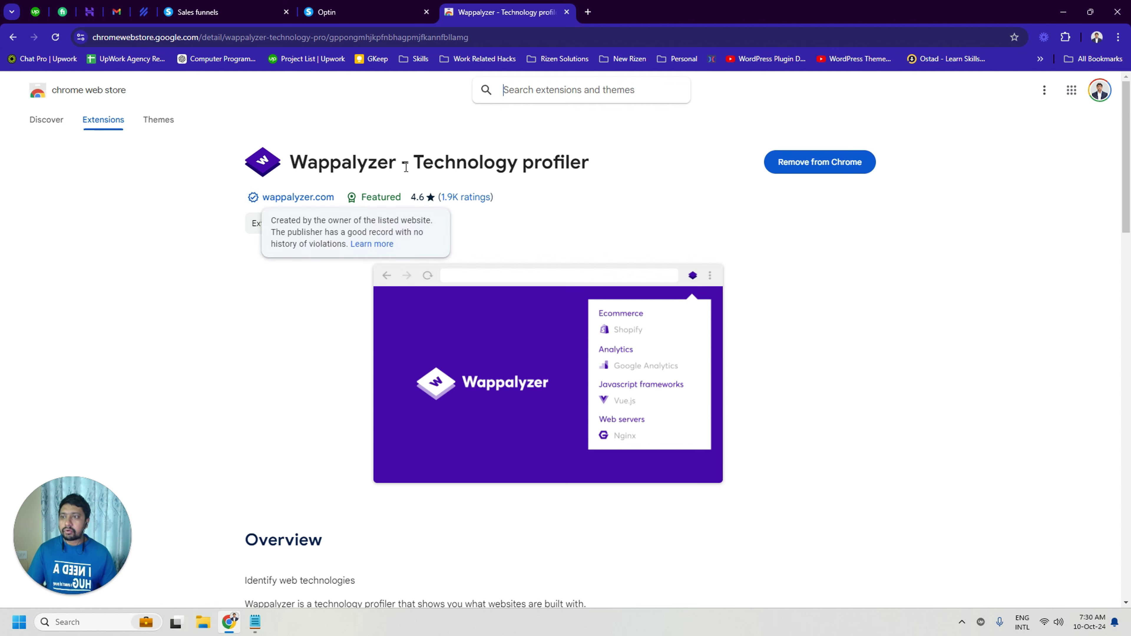
left_click(1065, 38)
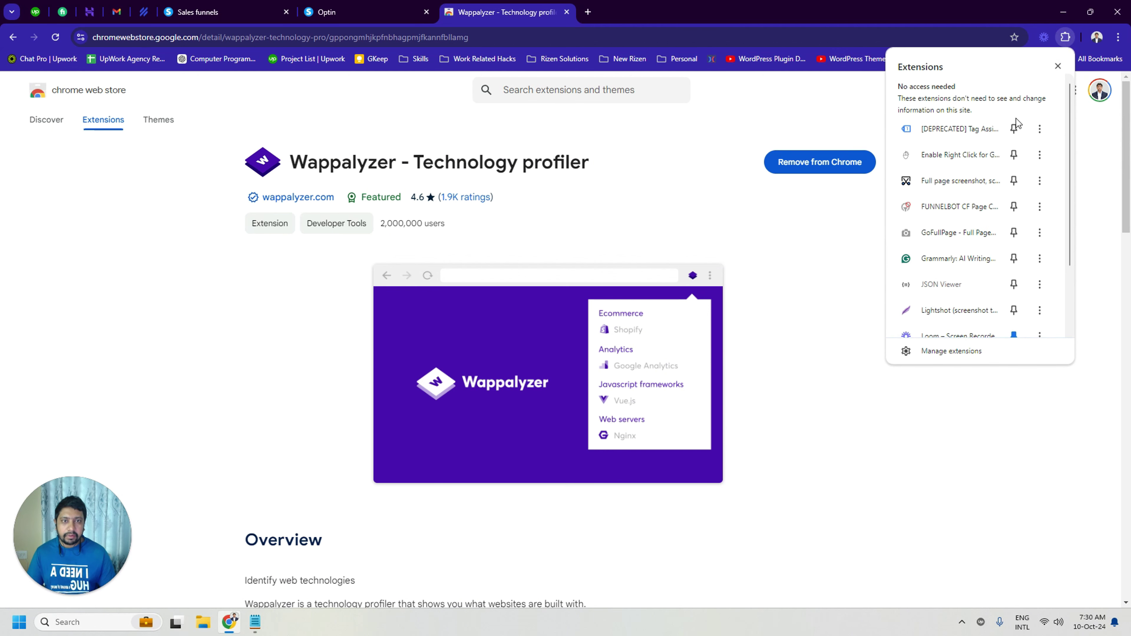
scroll(994, 225, "down", 3)
scroll(997, 290, "up", 3)
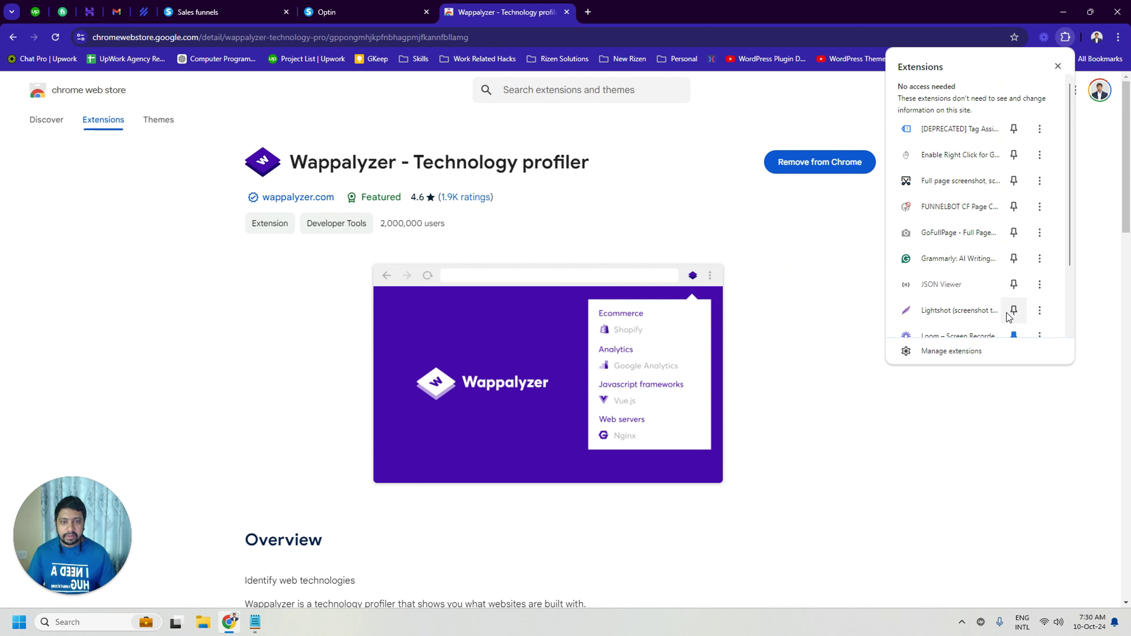
scroll(1012, 329, "down", 1)
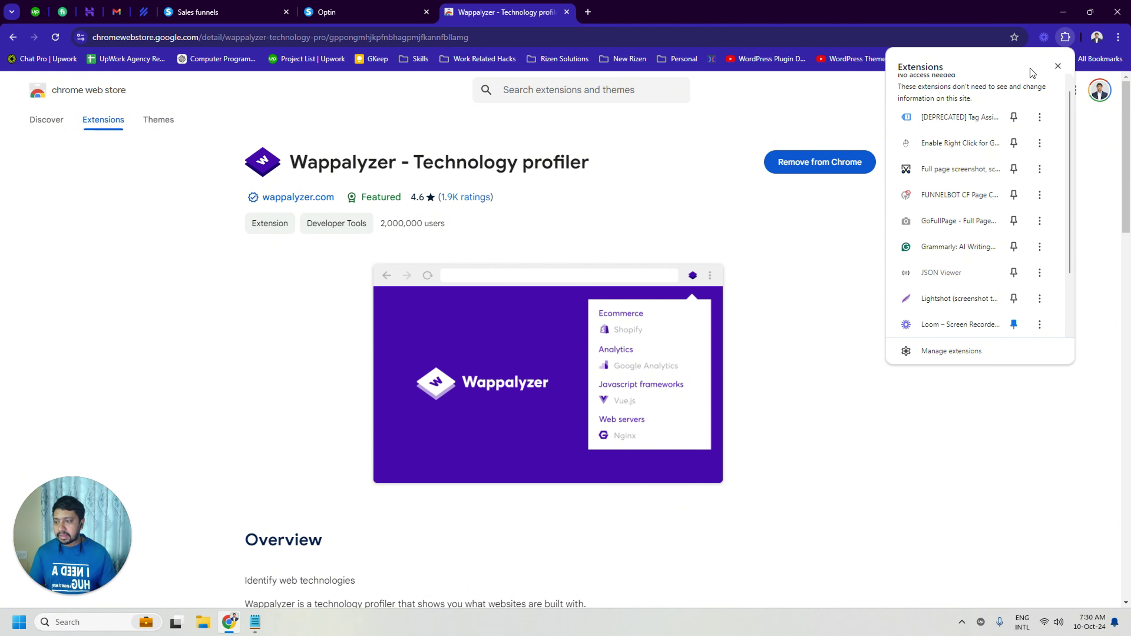
scroll(1025, 240, "down", 3)
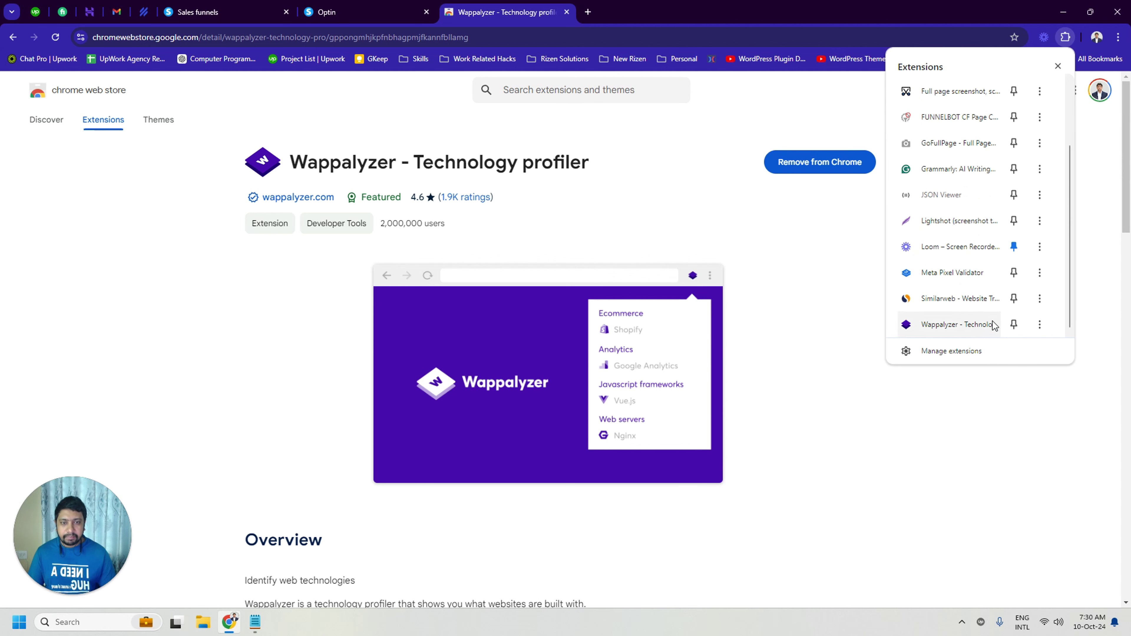
left_click(1015, 327)
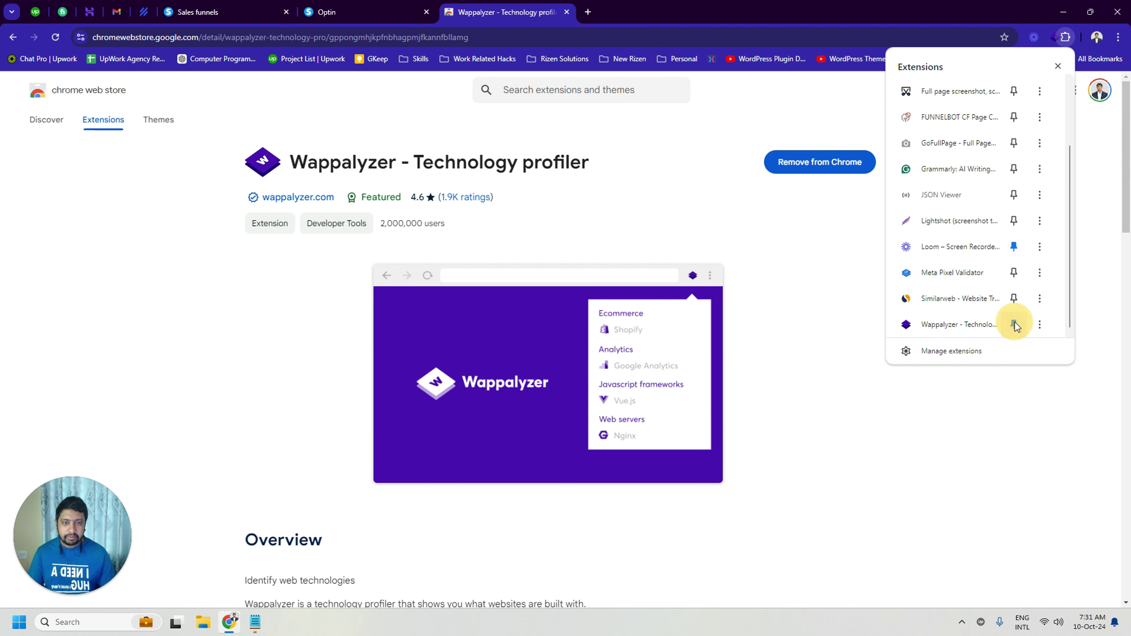
left_click(798, 233)
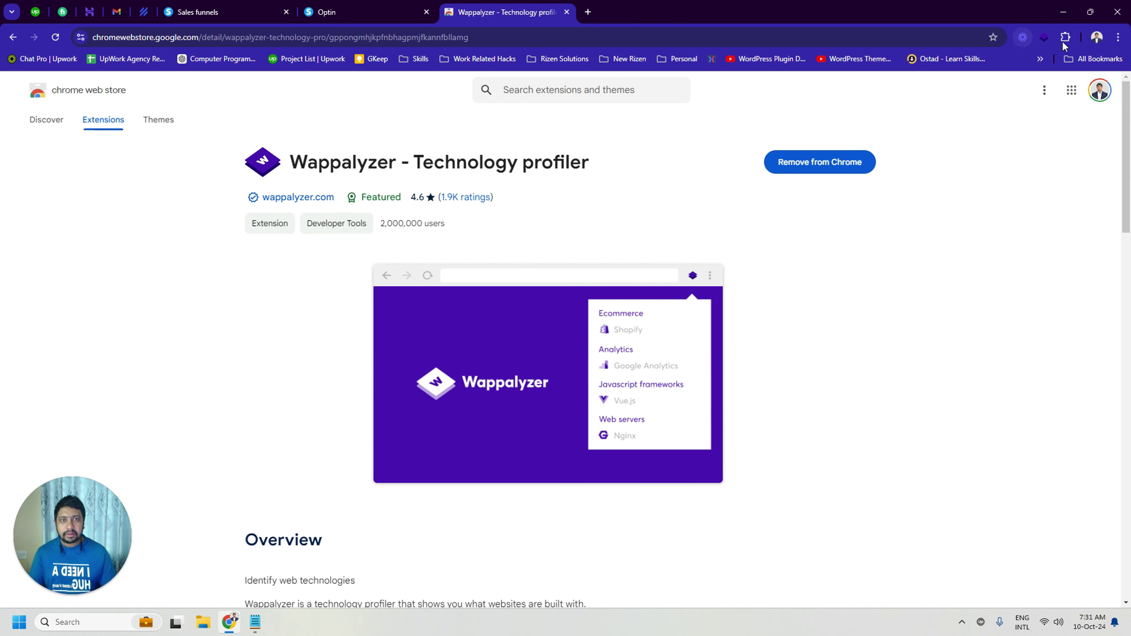
mouse_move(1042, 39)
left_mouse_down()
mouse_move(1016, 39)
mouse_move(1026, 53)
left_mouse_up()
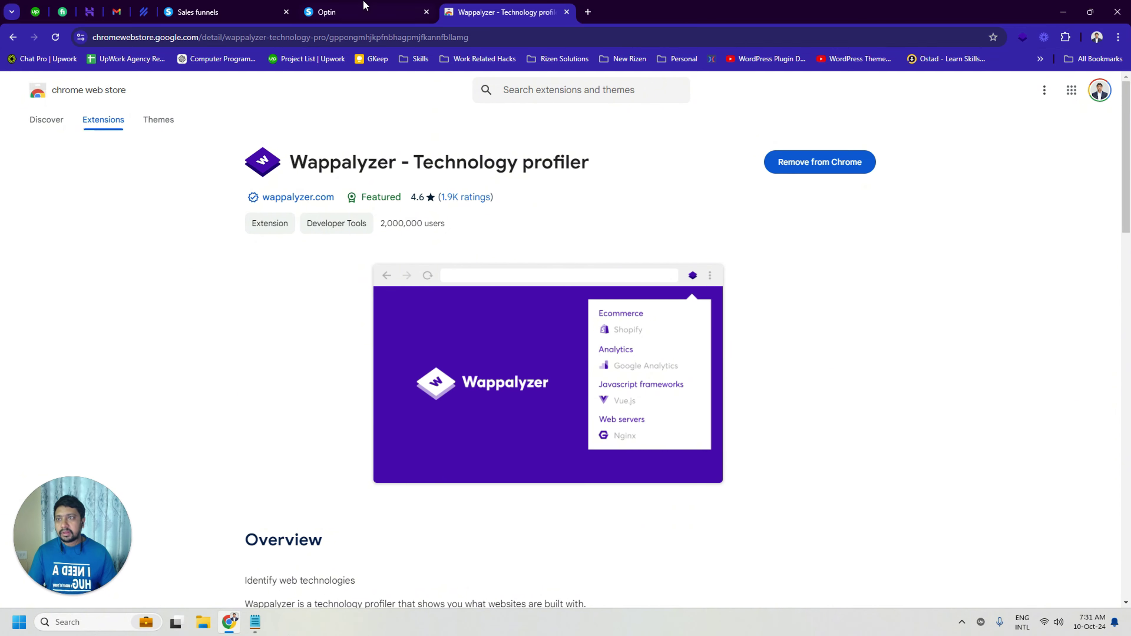
Step: Reload the Optin page and examine the full list of technologies Wappalyzer detects on it
left_click(354, 12)
left_click(56, 38)
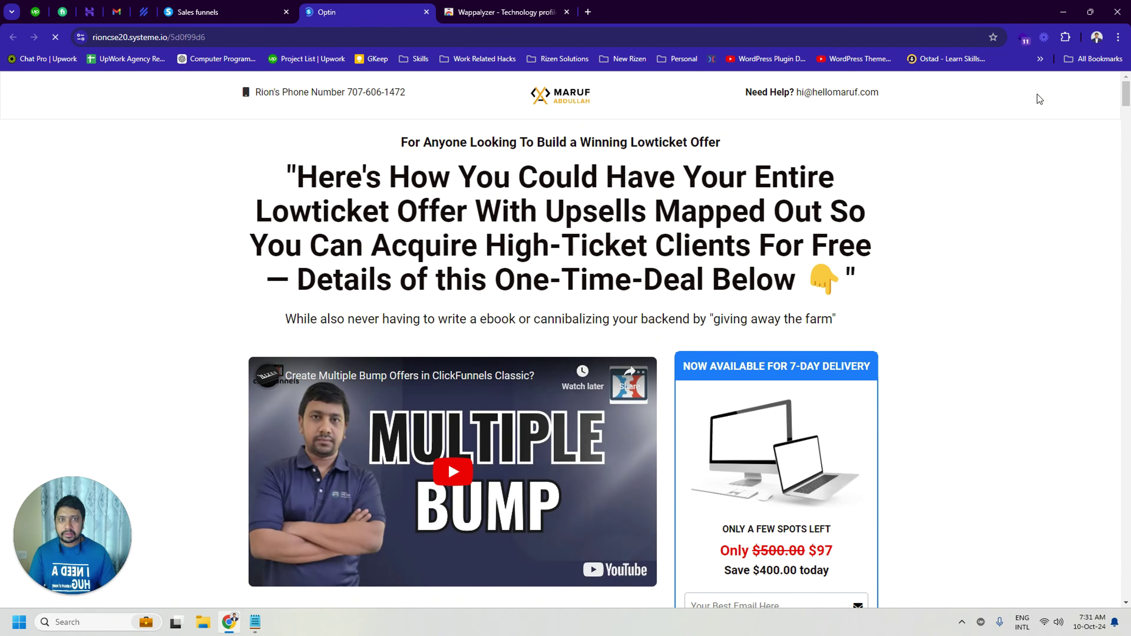
left_click(1023, 38)
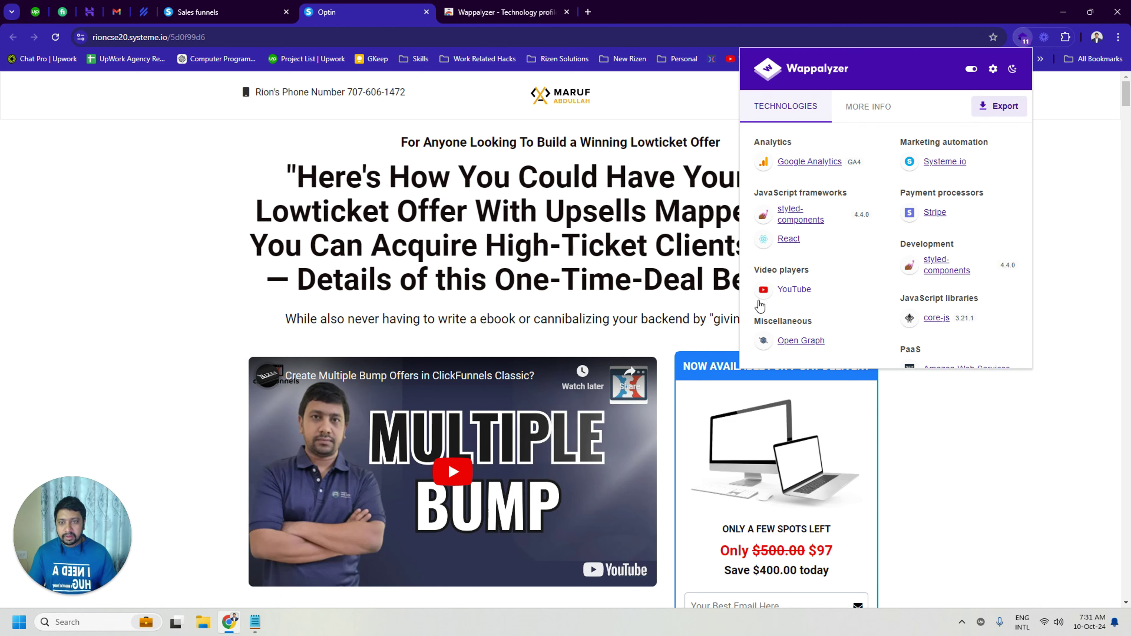
scroll(326, 417, "down", 5)
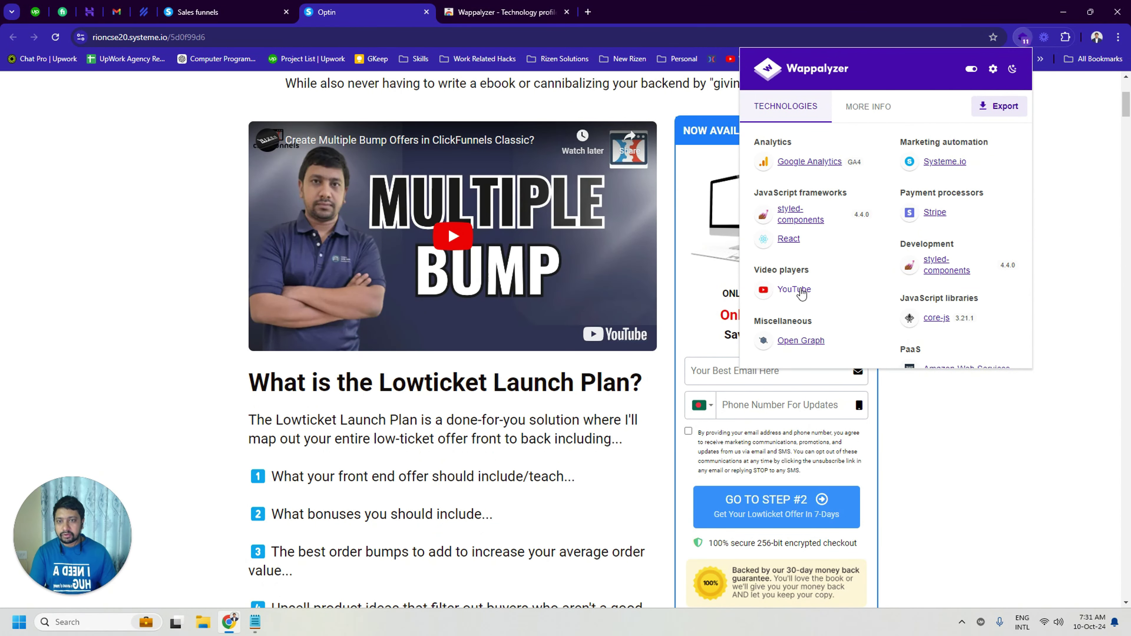
scroll(888, 288, "down", 4)
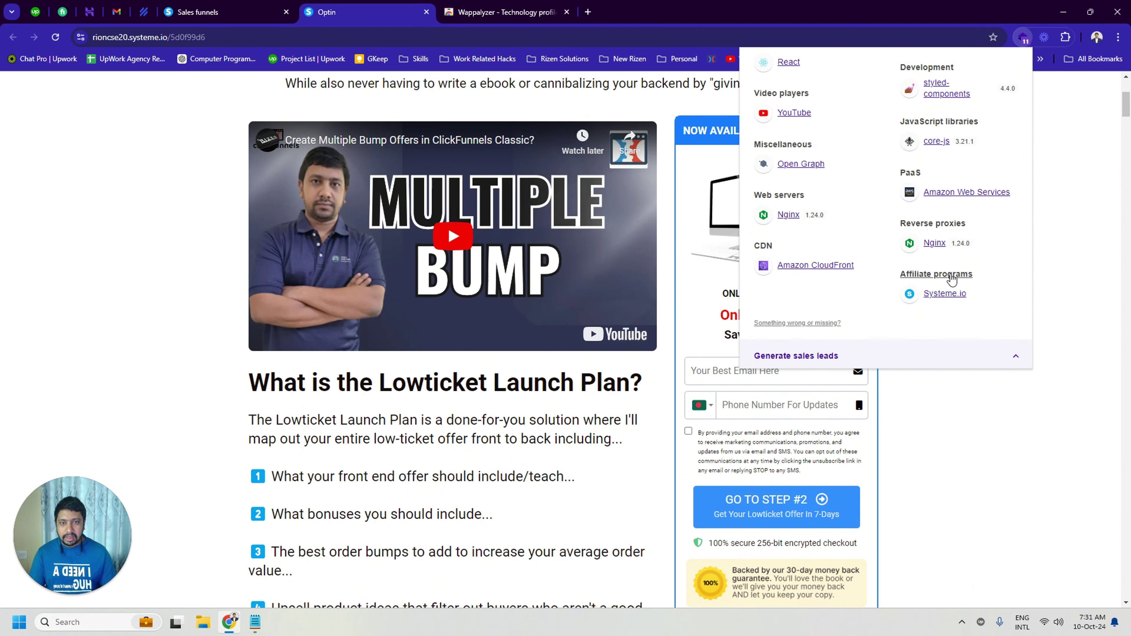
scroll(967, 309, "up", 4)
scroll(967, 309, "up", 1)
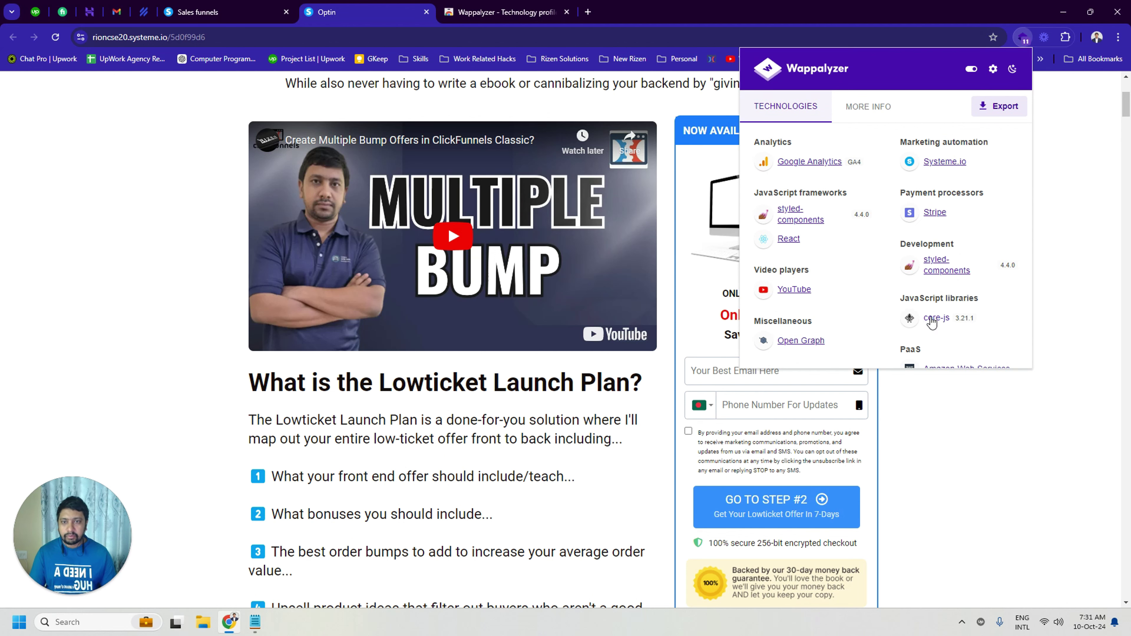
scroll(440, 446, "up", 1)
scroll(440, 446, "up", 5)
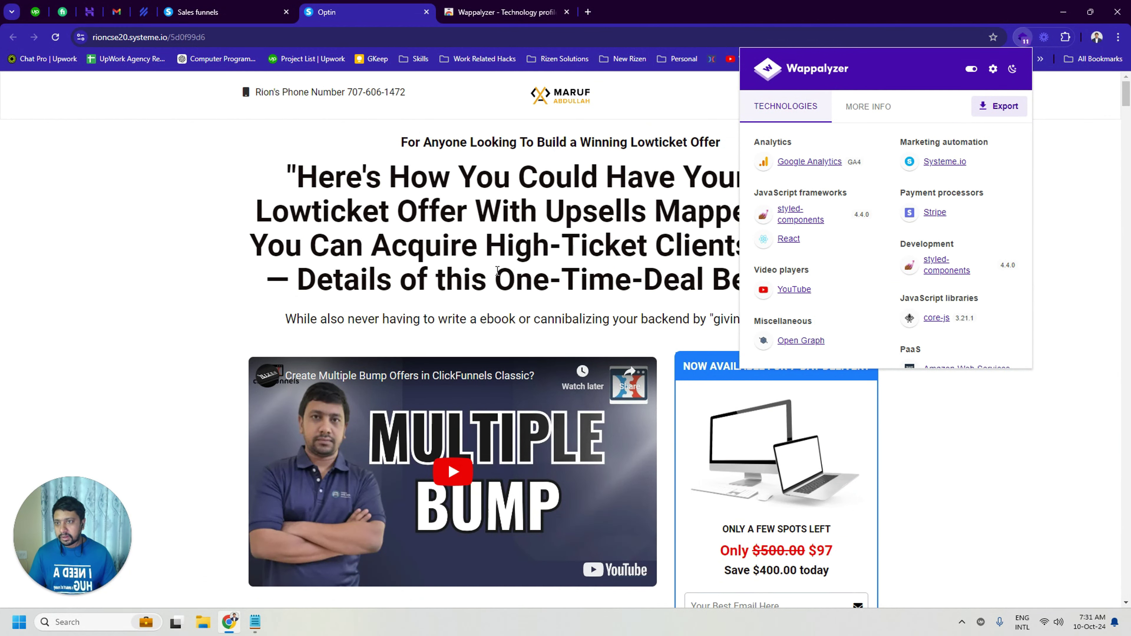
left_click(542, 214)
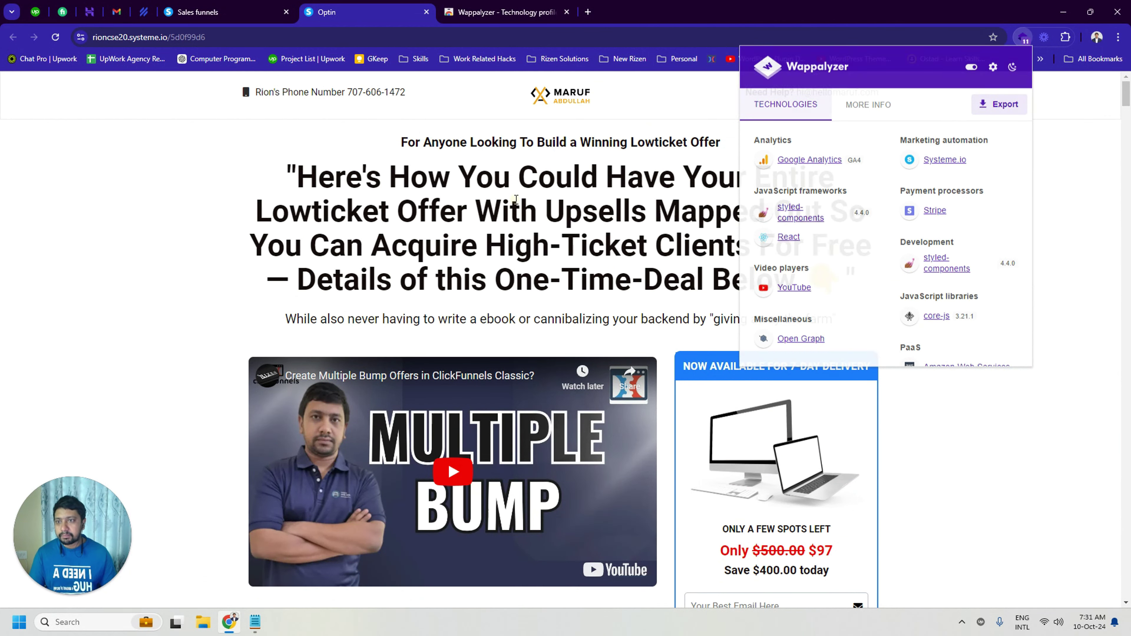
Step: Check the Optin page's web address and compare it with Wappalyzer's technology list for the page
scroll(857, 279, "down", 4)
scroll(857, 279, "up", 4)
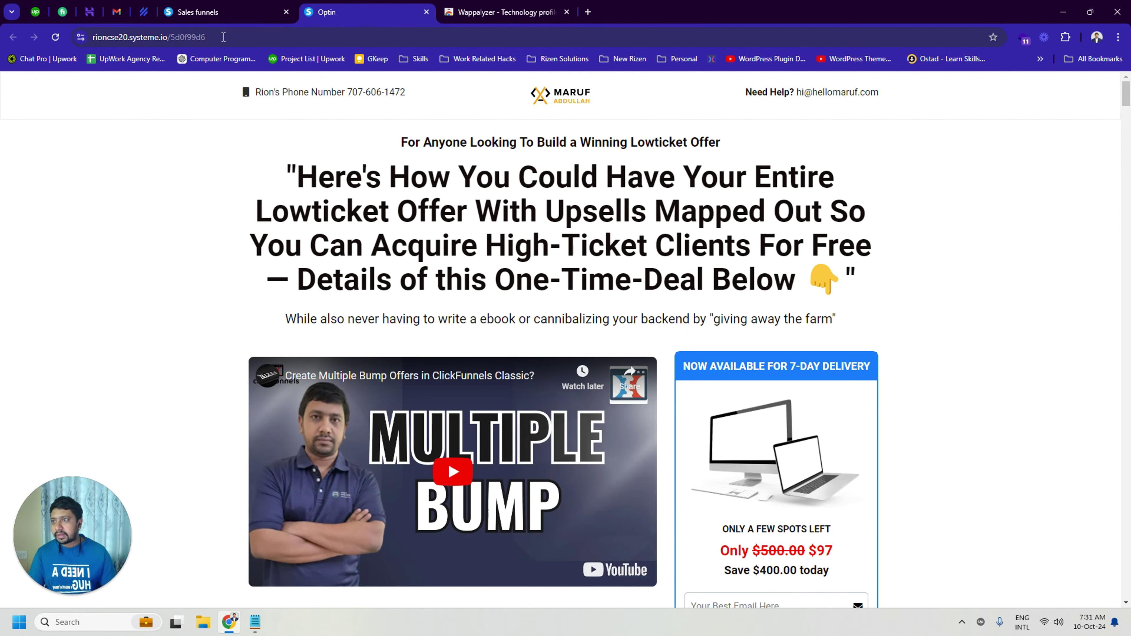
left_click(133, 37)
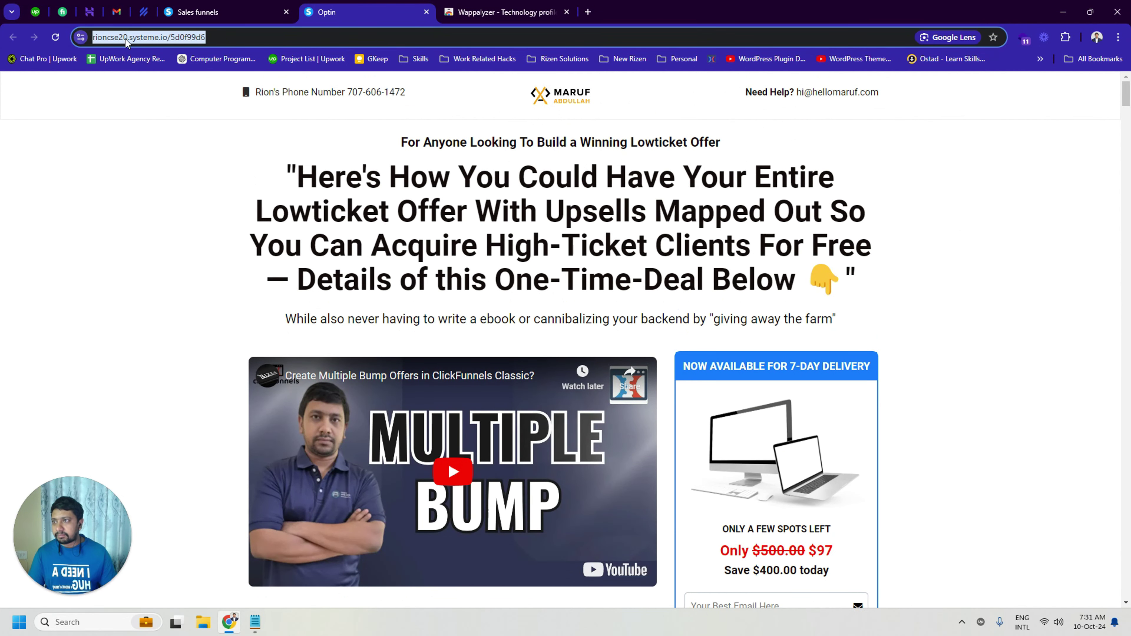
left_click(142, 39)
left_click_drag(154, 38, 195, 37)
key("ctrl+a")
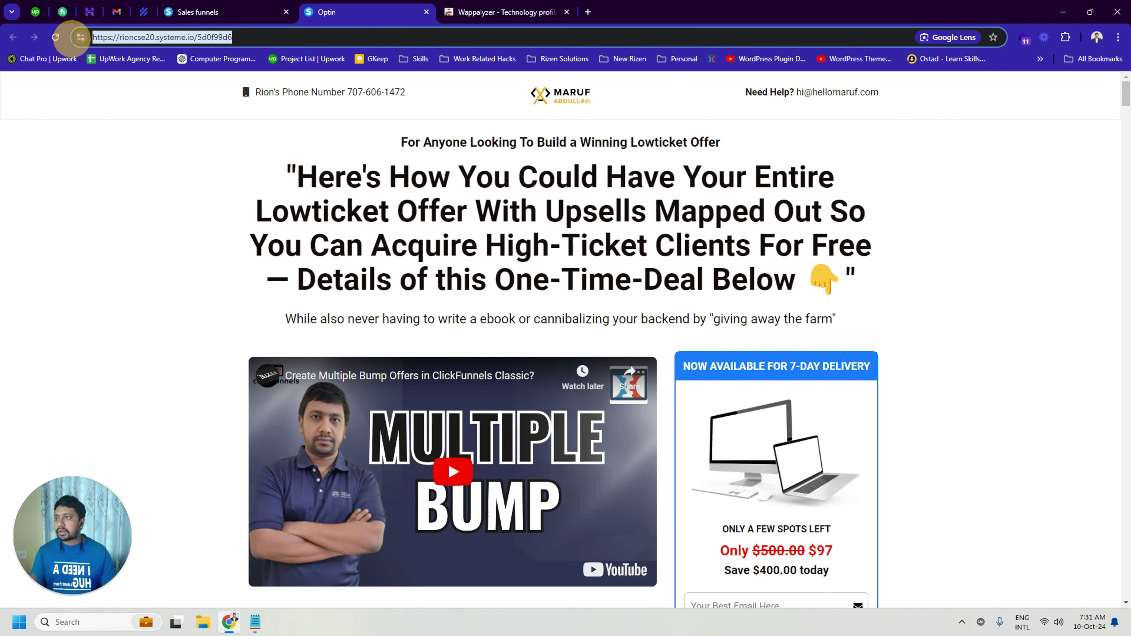
left_click(302, 194)
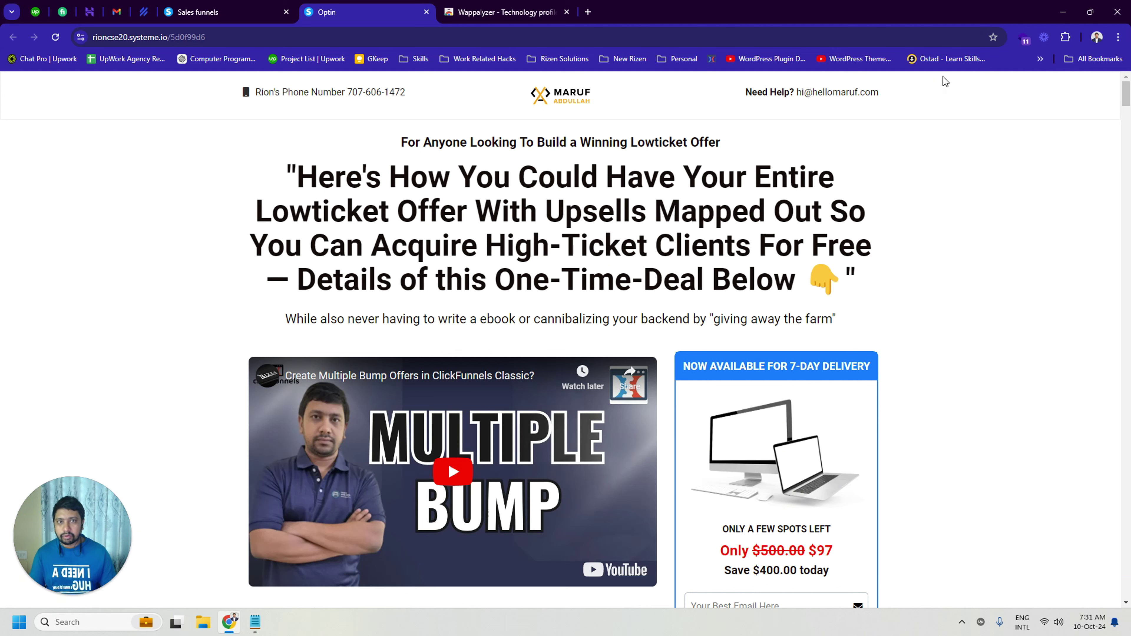
left_click(1023, 37)
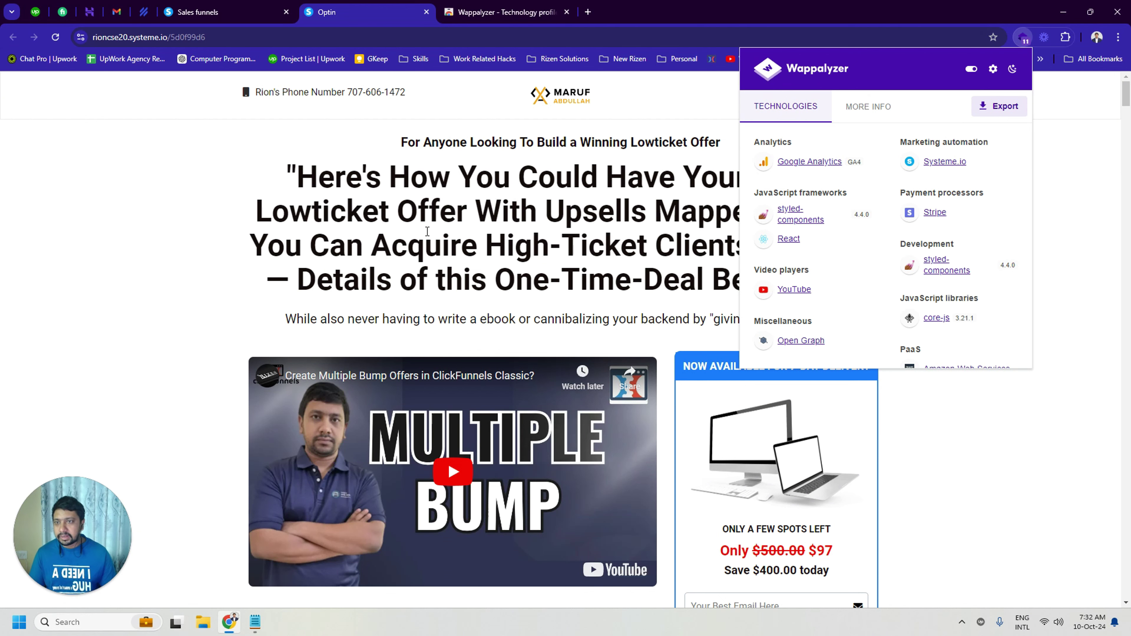
left_click(460, 169)
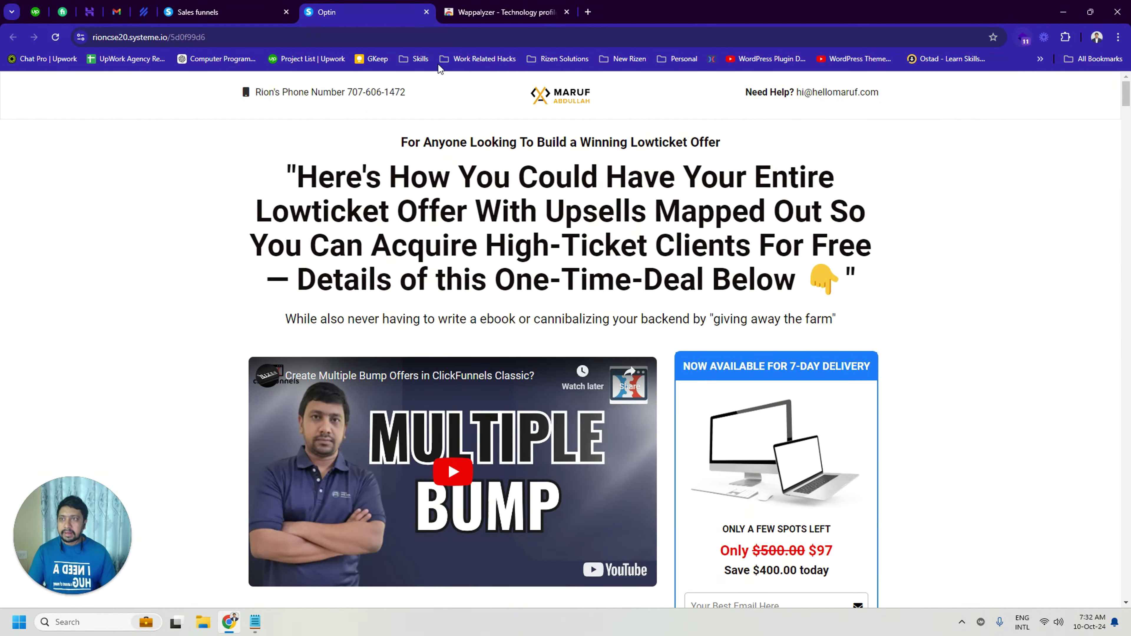
Step: Open a new browser tab and close the Wappalyzer Chrome Web Store page
left_click(512, 12)
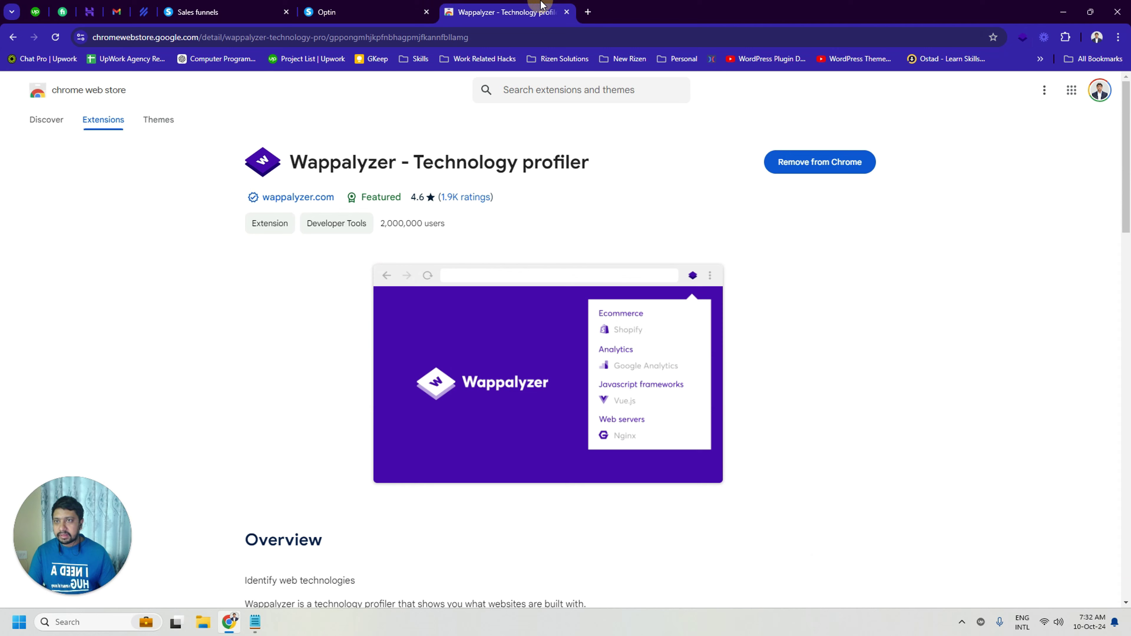
left_click(586, 15)
left_click(557, 12)
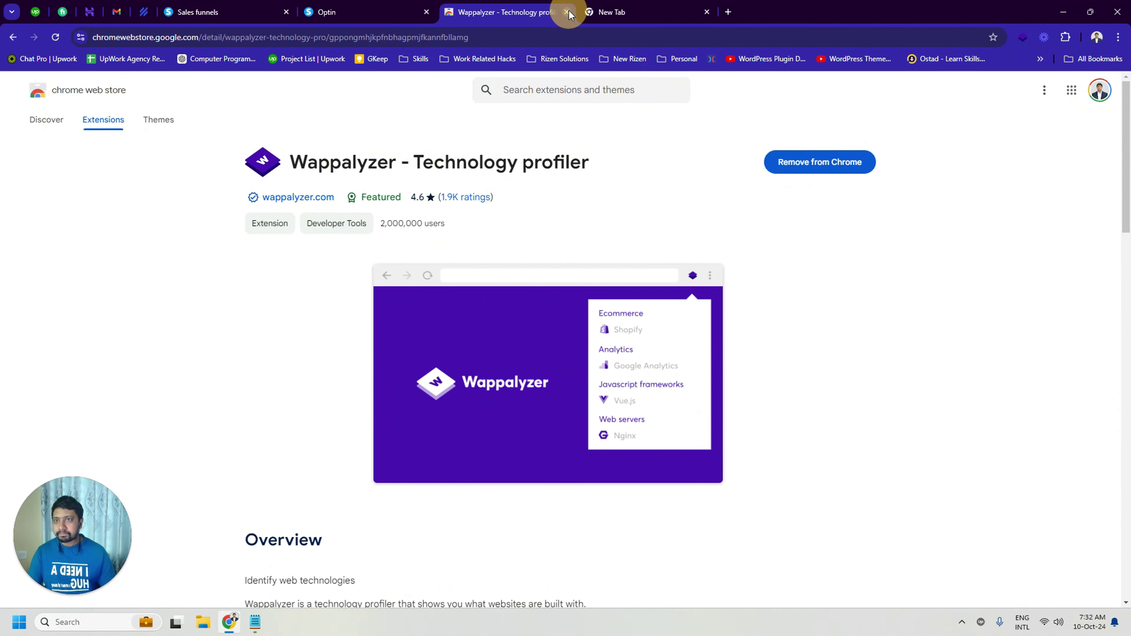
left_click(567, 12)
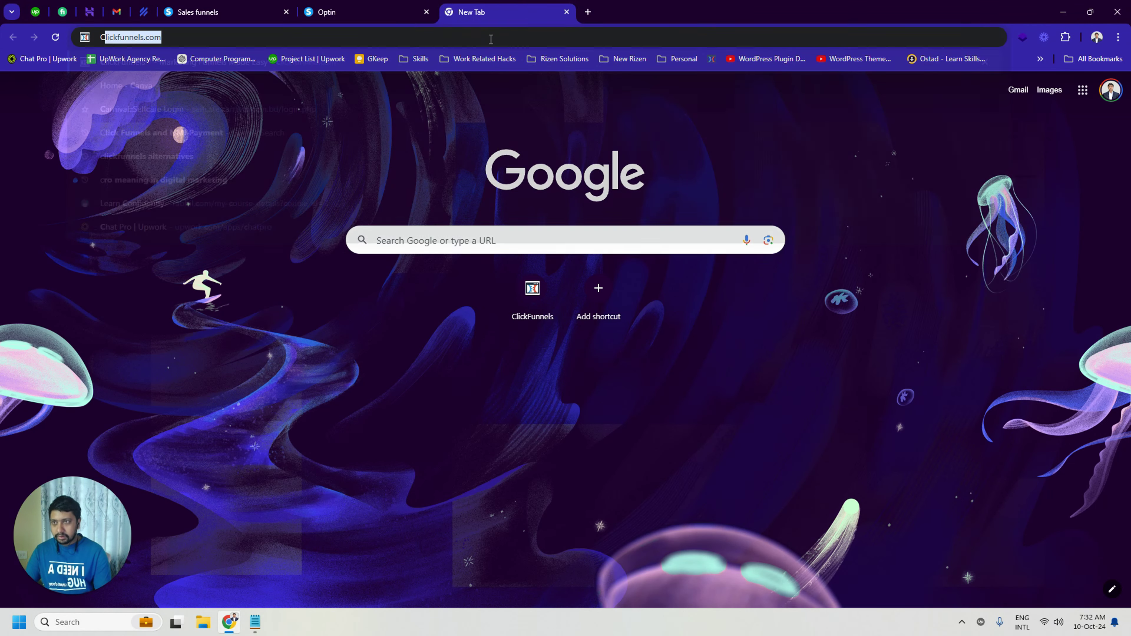
Step: Search Google for "Colorzilla" and open the ColorZilla for Chrome page on its official website
type("Colorzilla")
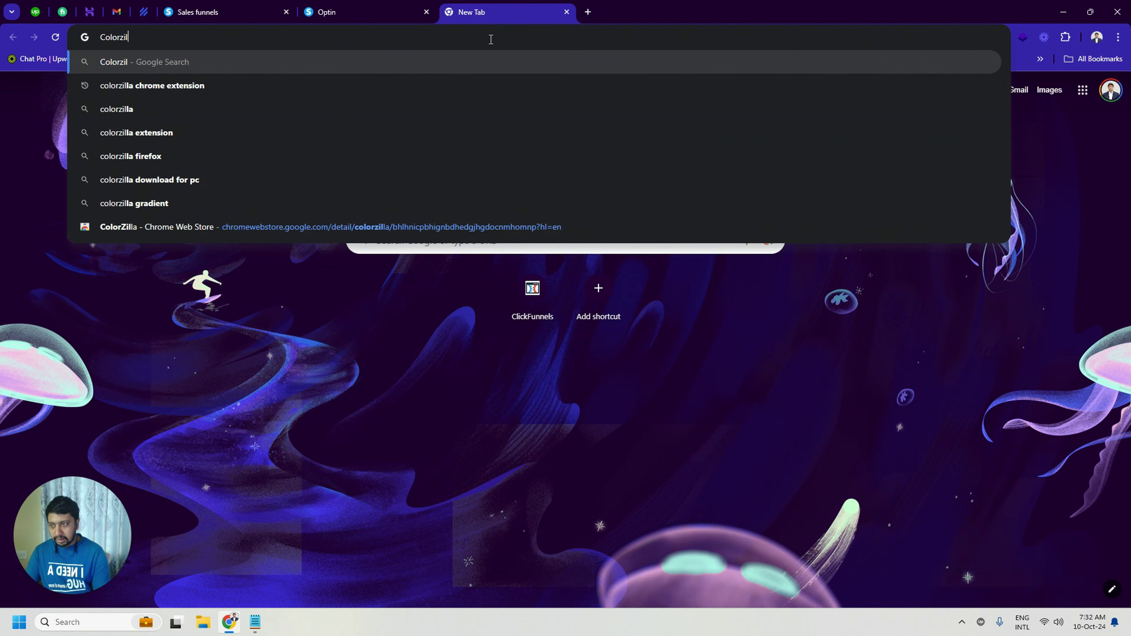
key("Return")
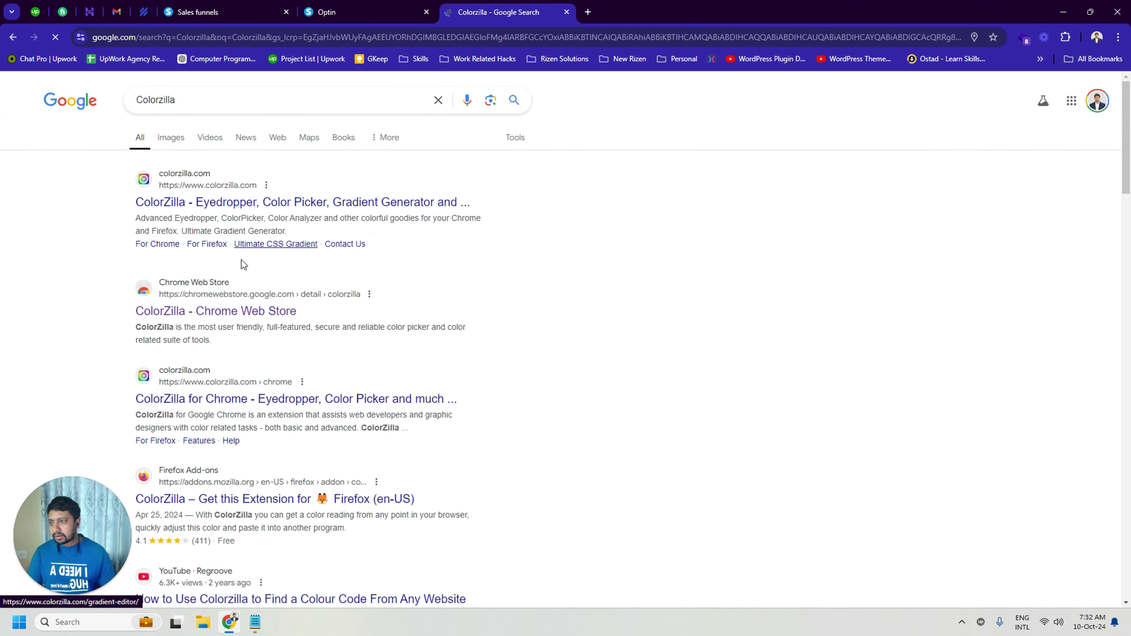
left_click(216, 202)
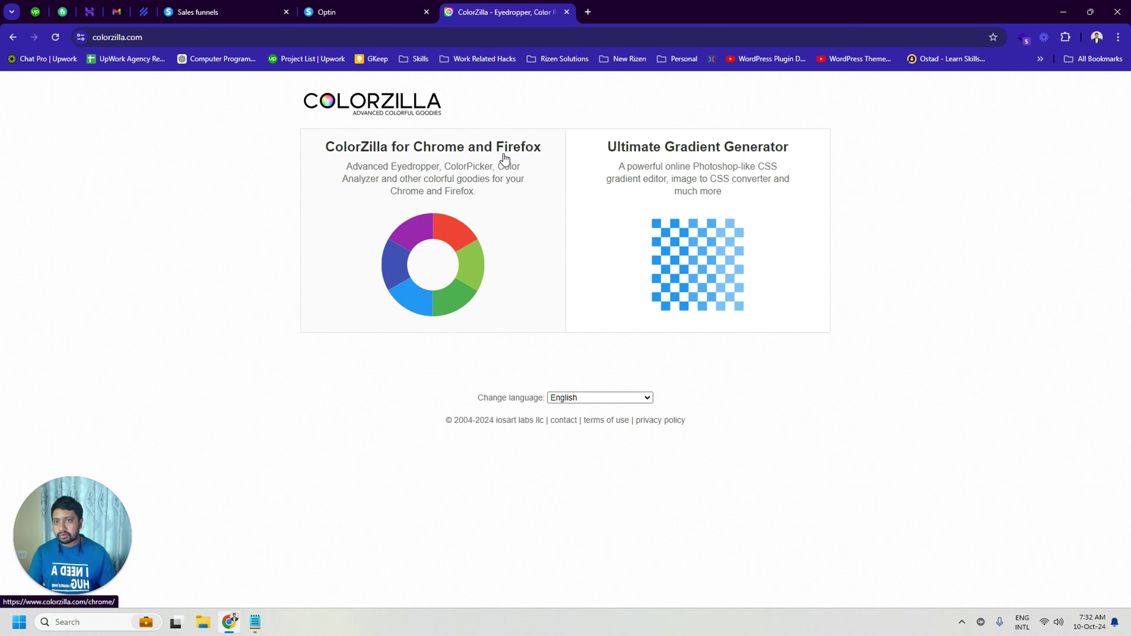
left_click(417, 189)
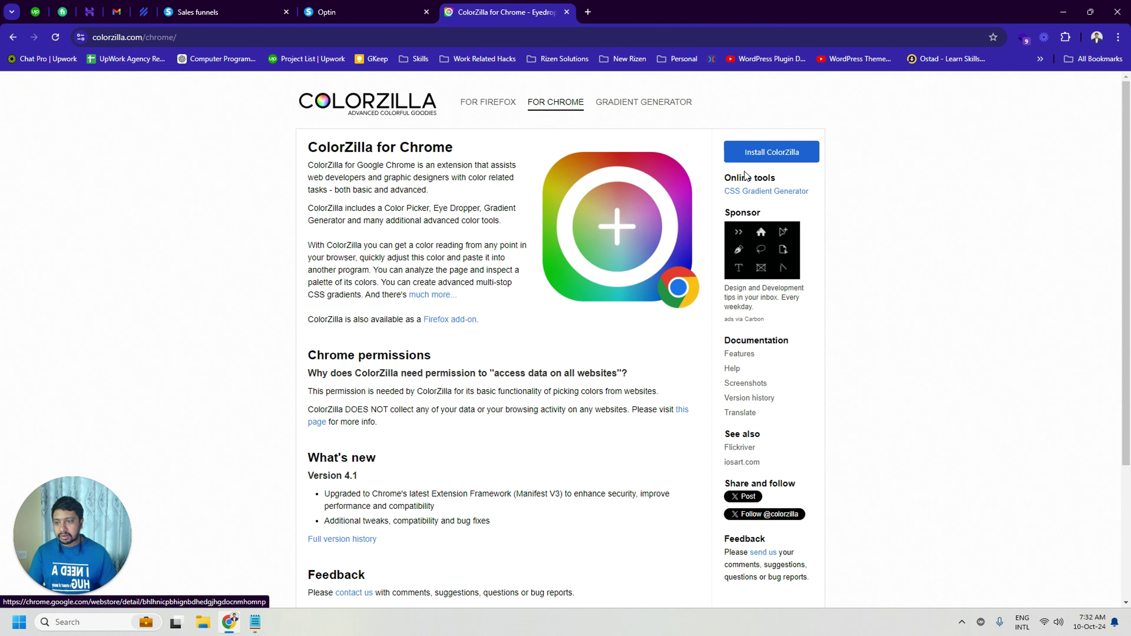
scroll(764, 512, "down", 3)
scroll(793, 318, "up", 3)
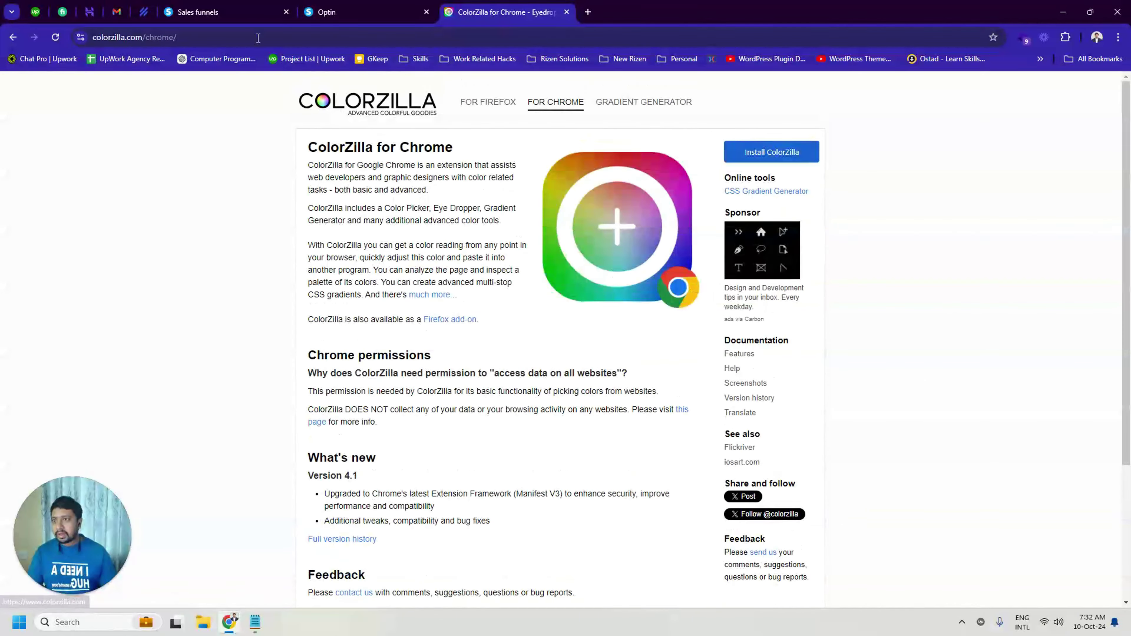
Step: Search Google for "colorzilla chrome extension" and open ColorZilla's Chrome Web Store listing
left_click(196, 37)
type("colo")
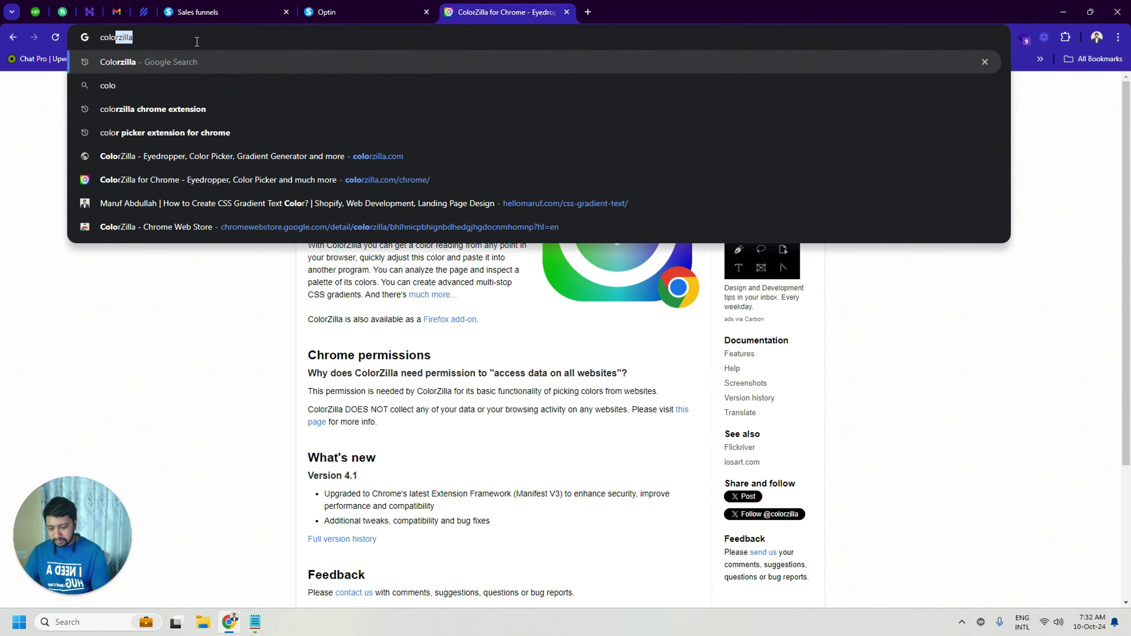
type("rzilla cho")
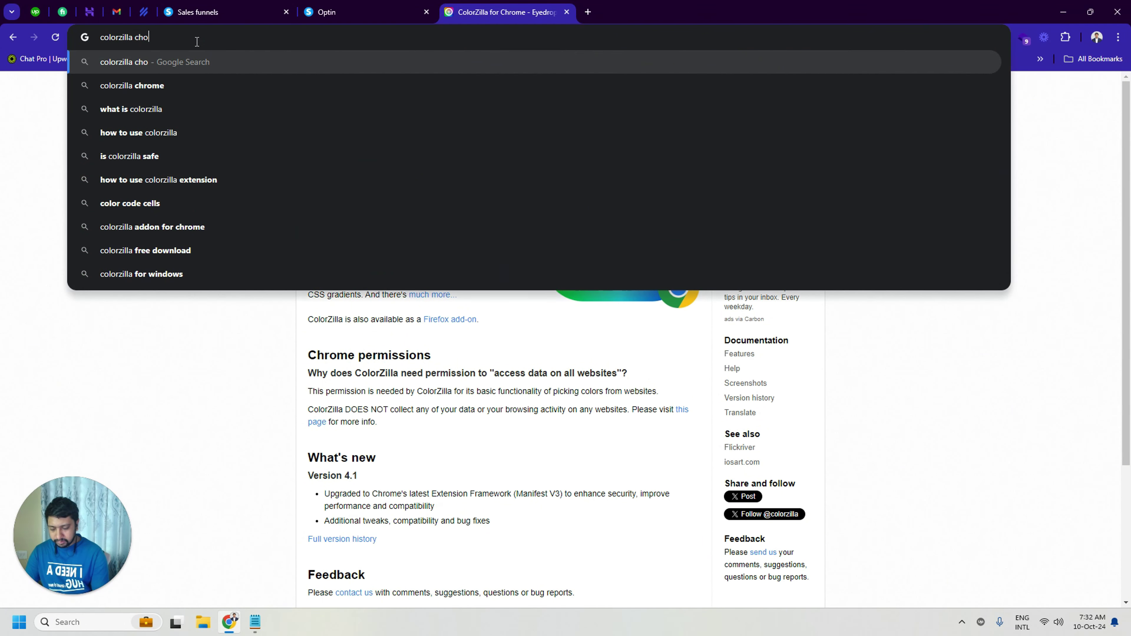
key("BackSpace")
type("rome extension")
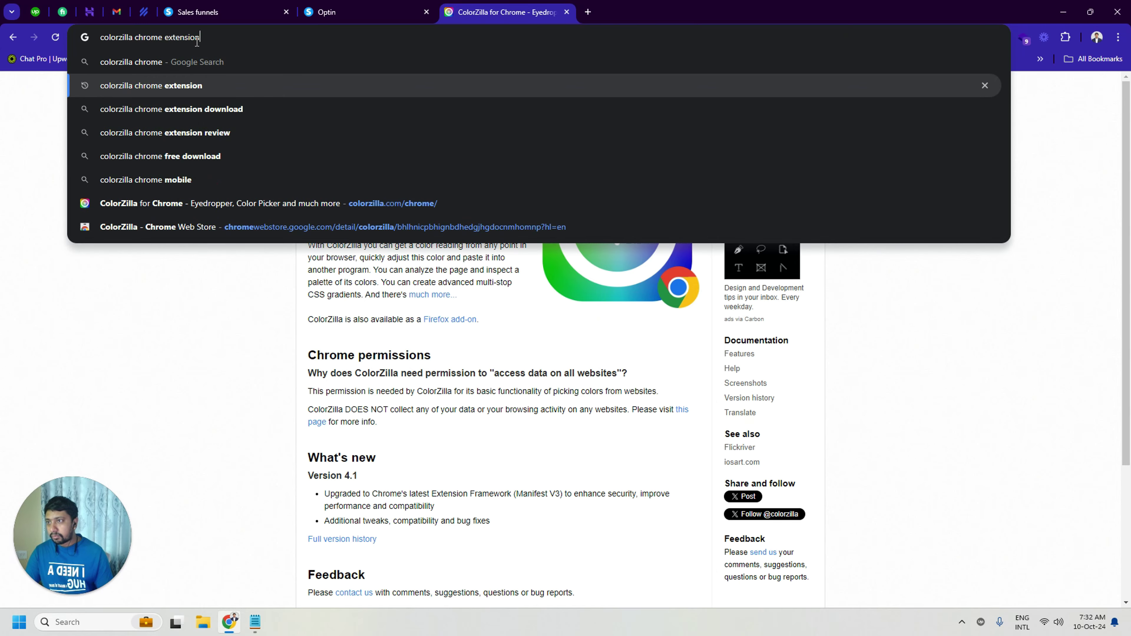
key("Return")
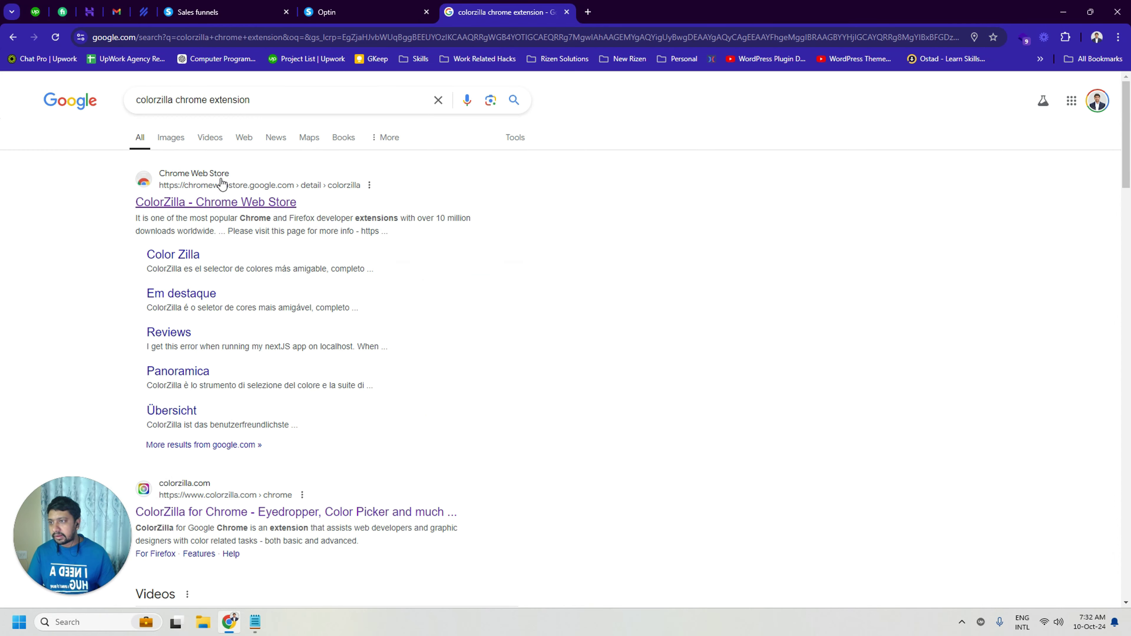
left_click(183, 200)
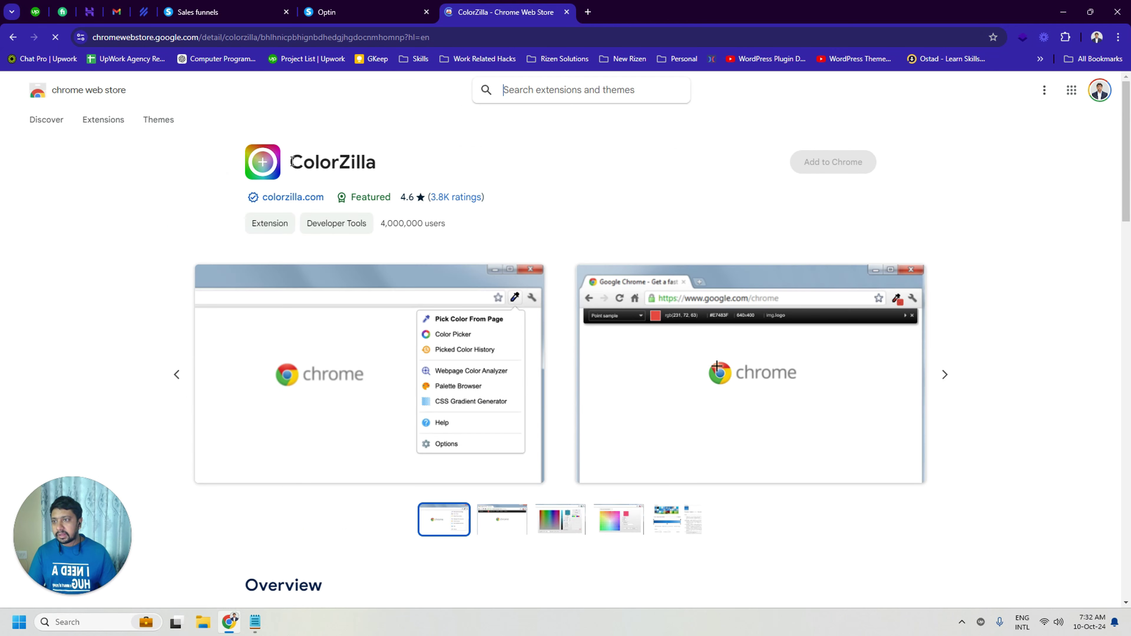
left_click_drag(292, 161, 366, 155)
left_click(367, 157)
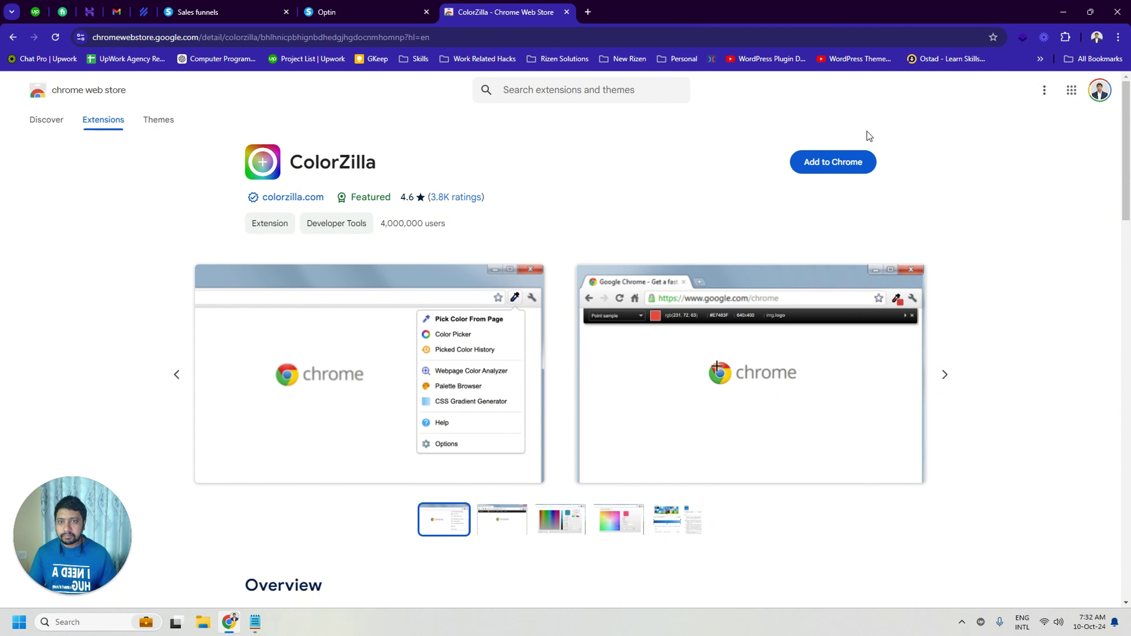
Step: Add the ColorZilla extension to Chrome and close its installation welcome page
left_click(830, 162)
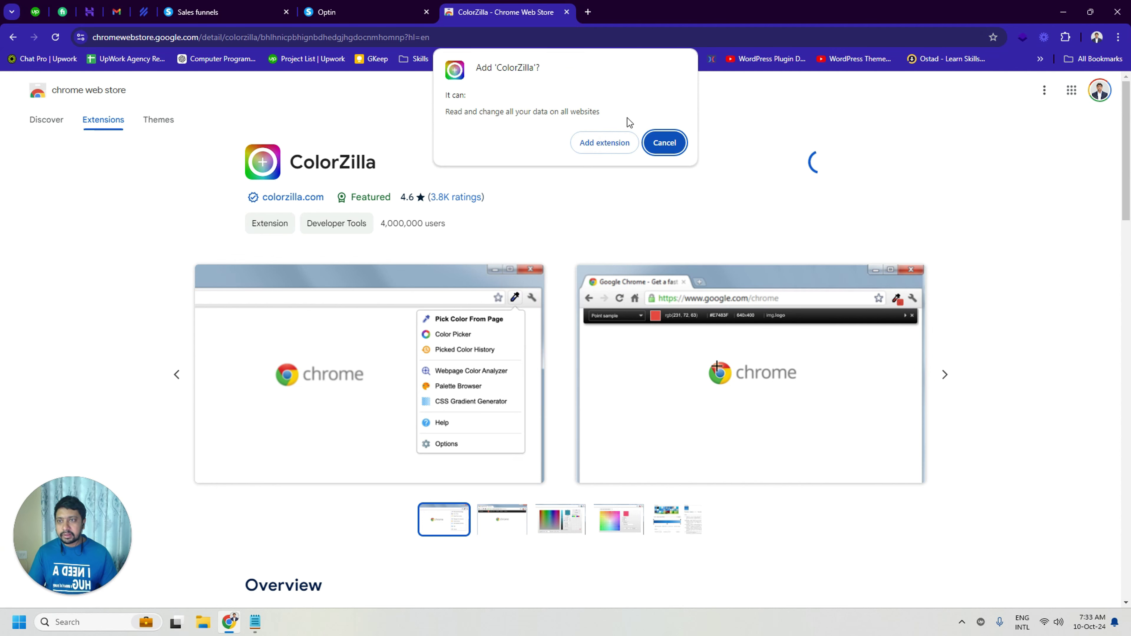
left_click(606, 142)
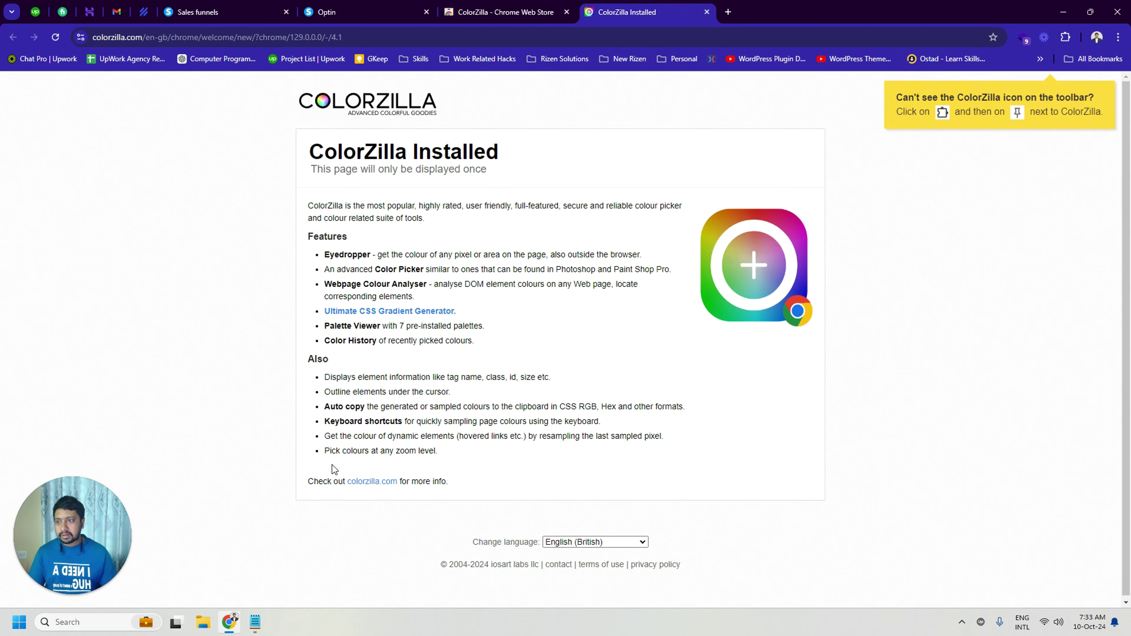
left_click(707, 12)
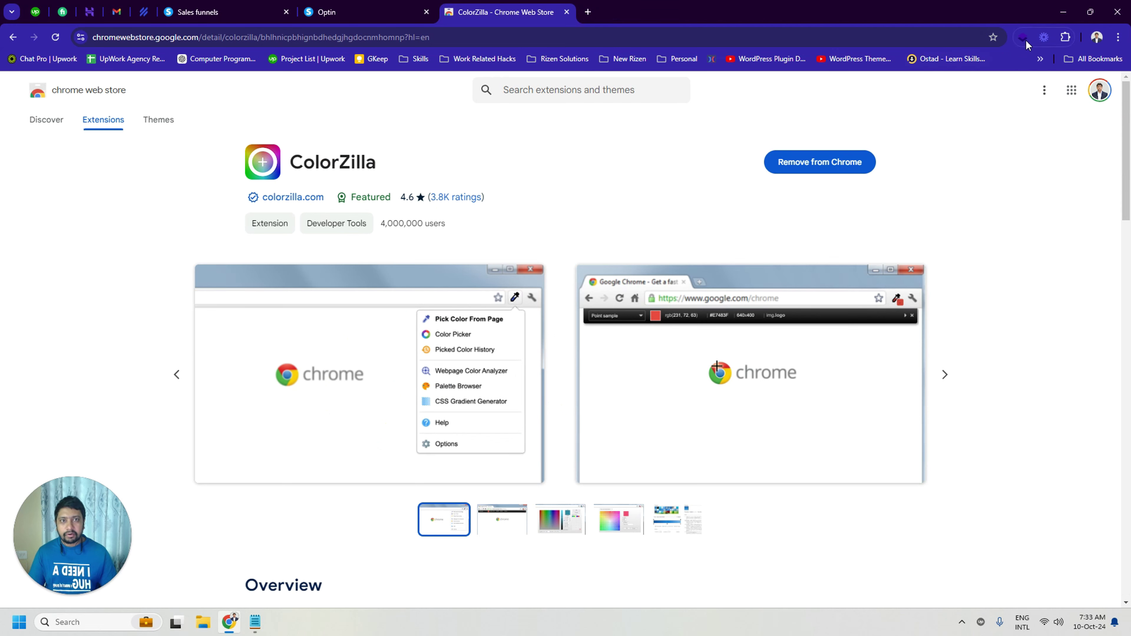
Step: Pin the ColorZilla extension to the browser and place its icon between the Wappalyzer and Loom icons
left_click(1065, 37)
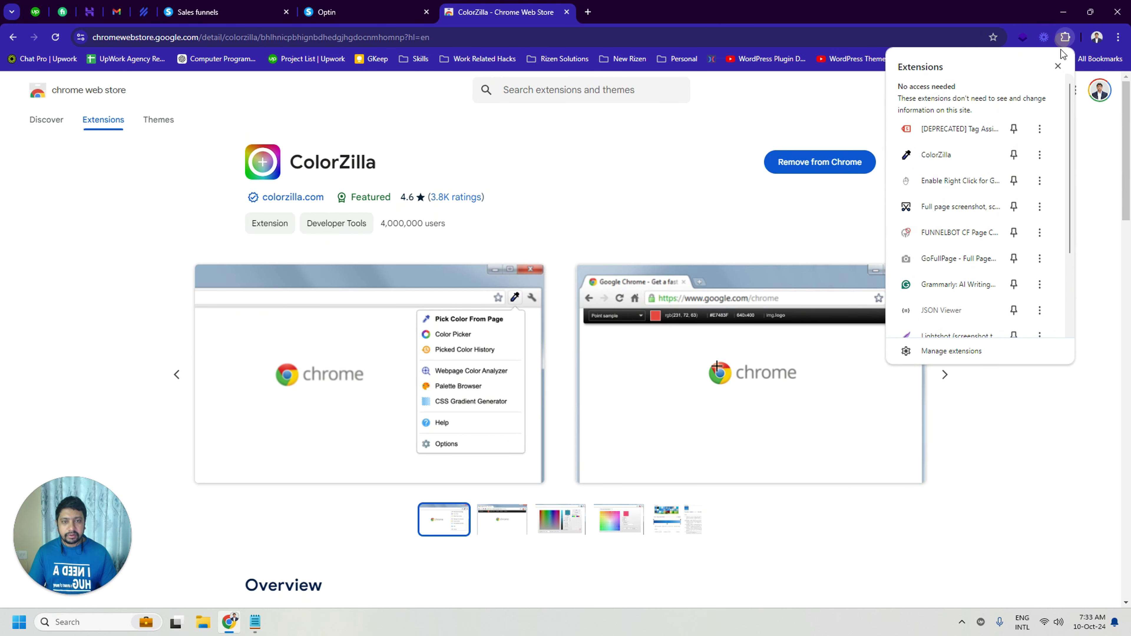
left_click(1013, 154)
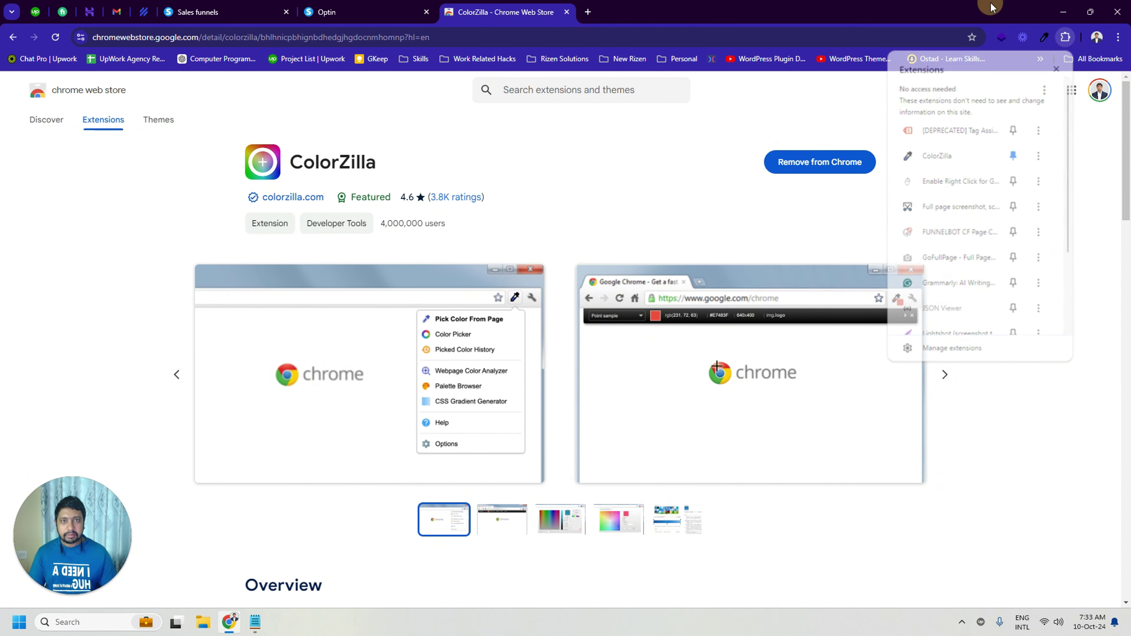
left_click(1052, 43)
left_click_drag(1031, 41, 1017, 38)
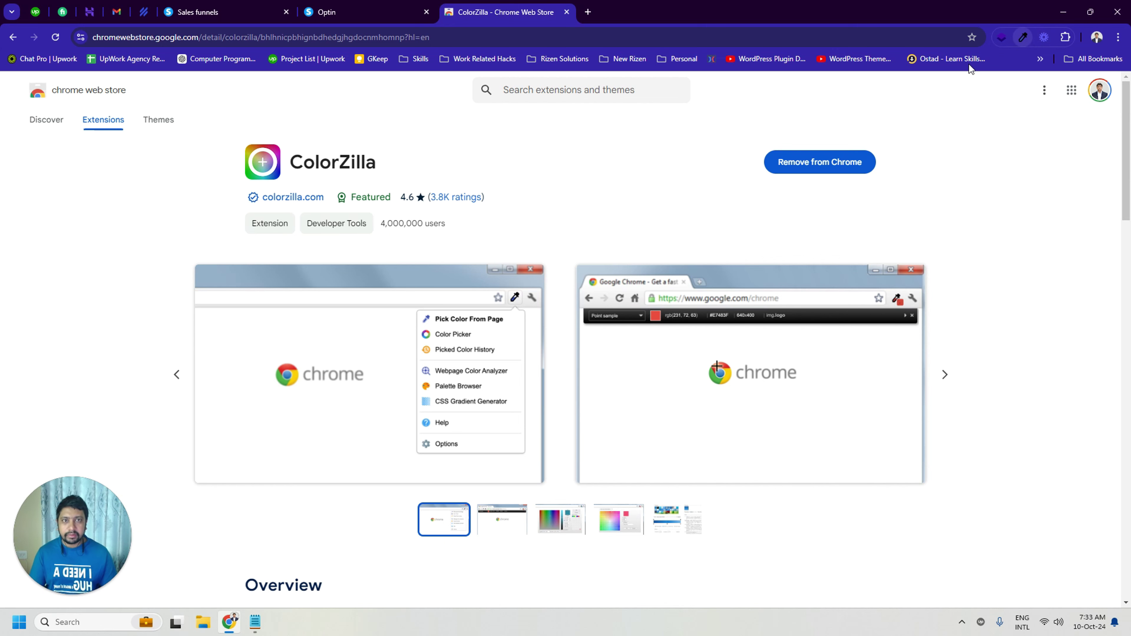
Step: On the Optin page, use ColorZilla's colour picker to copy the blue #1C7BFD from the "NOW AVAILABLE FOR 7-DAY DELIVERY" banner
left_click(342, 5)
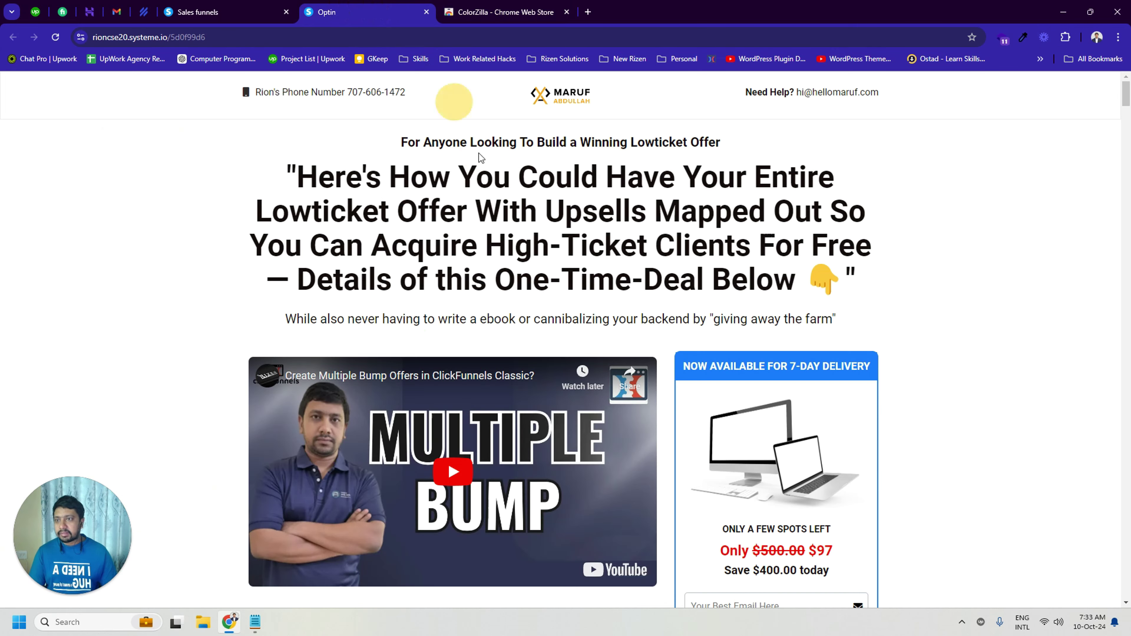
right_click(295, 146)
left_click(347, 191)
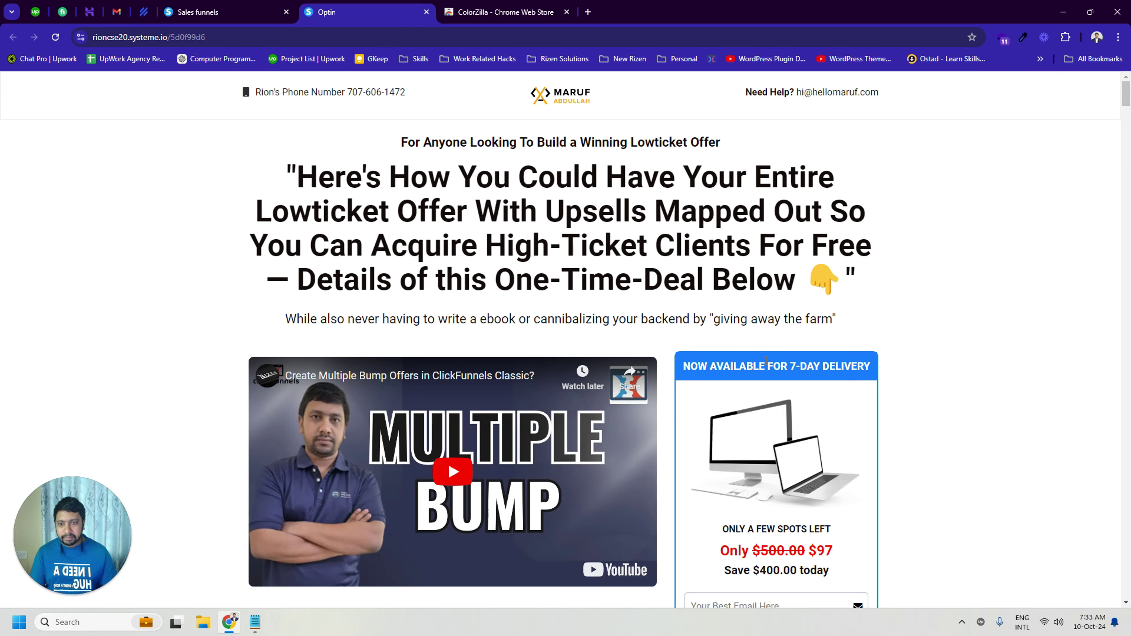
scroll(765, 358, "down", 7)
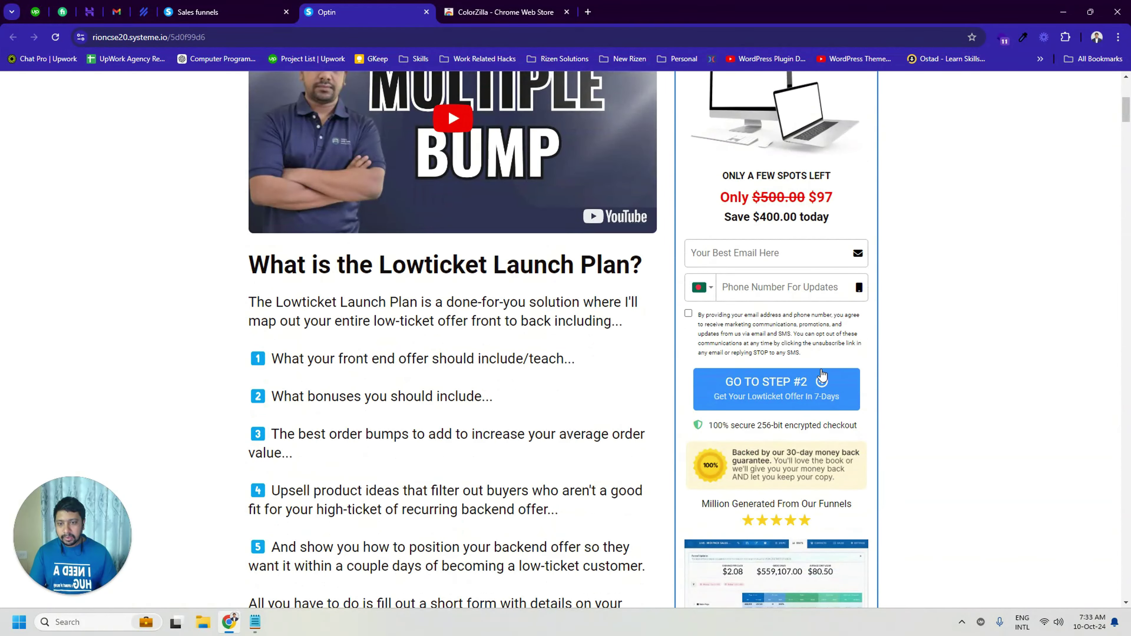
scroll(821, 377, "down", 4)
scroll(848, 303, "up", 6)
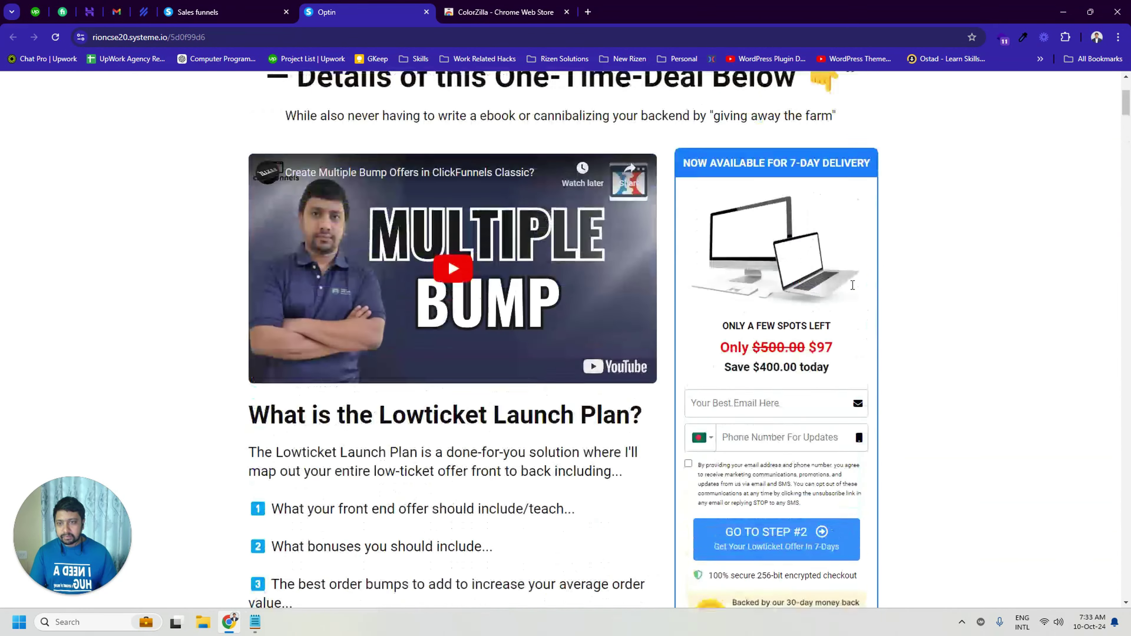
scroll(852, 285, "up", 5)
scroll(949, 171, "down", 5)
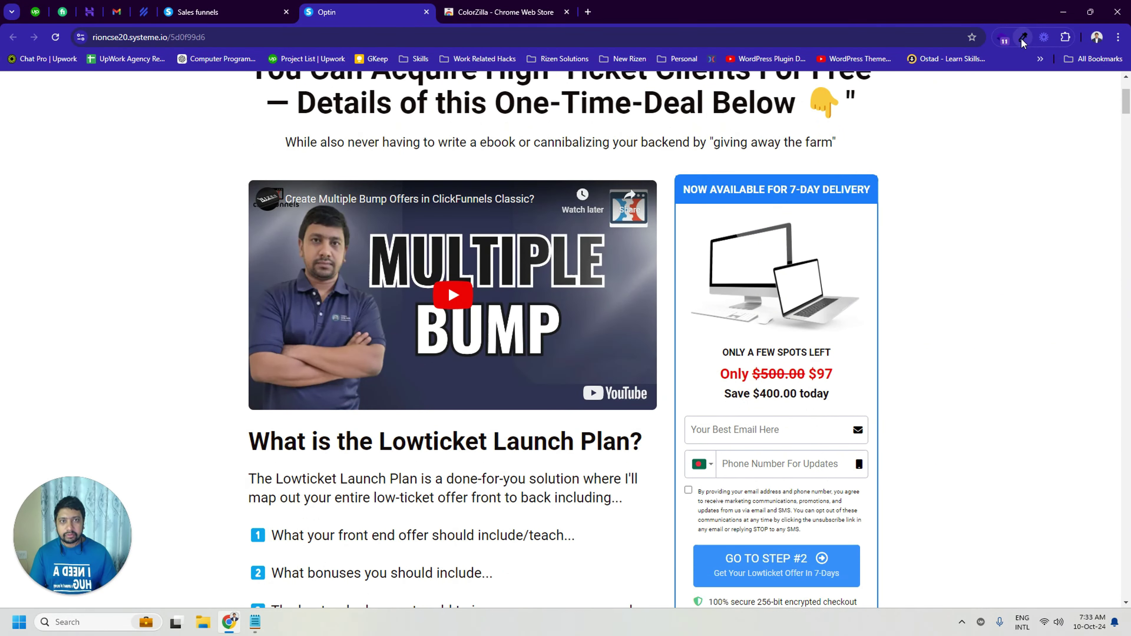
left_click(1022, 38)
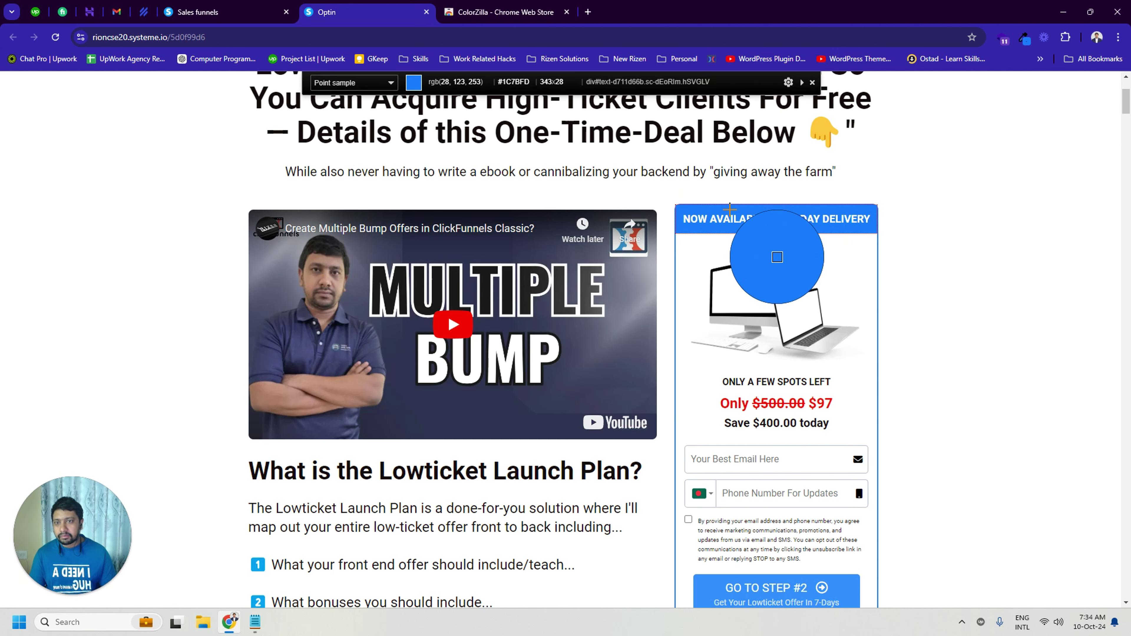
left_click(729, 209)
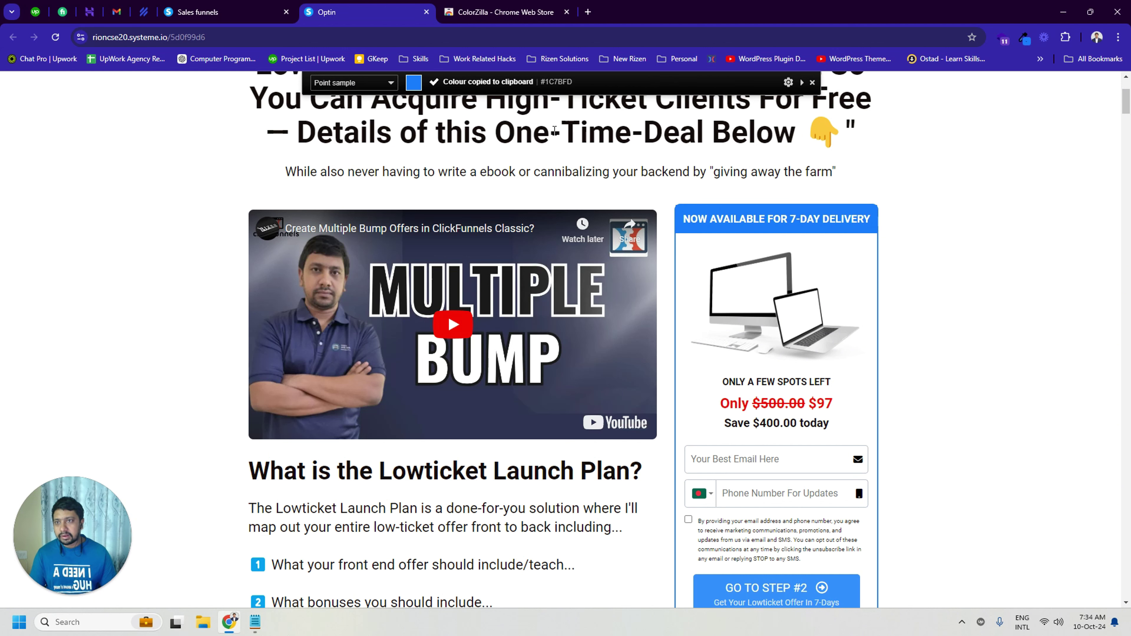
Step: Paste the copied colour code #1C7BFD into the Optin form's email field and select the pasted code
scroll(561, 84, "down", 1)
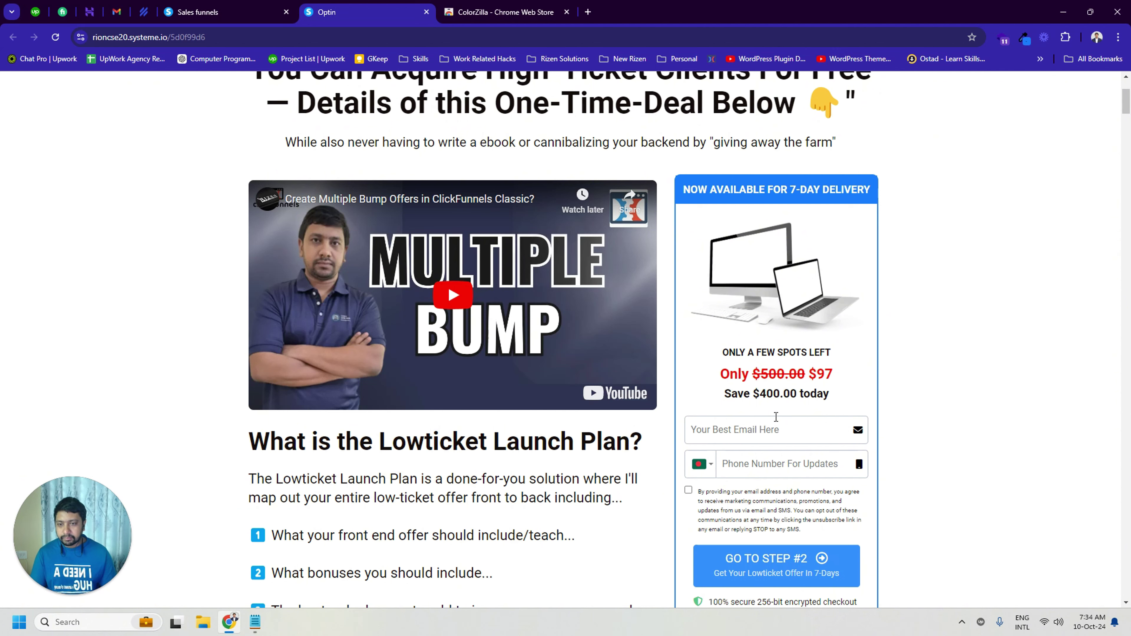
left_click(701, 430)
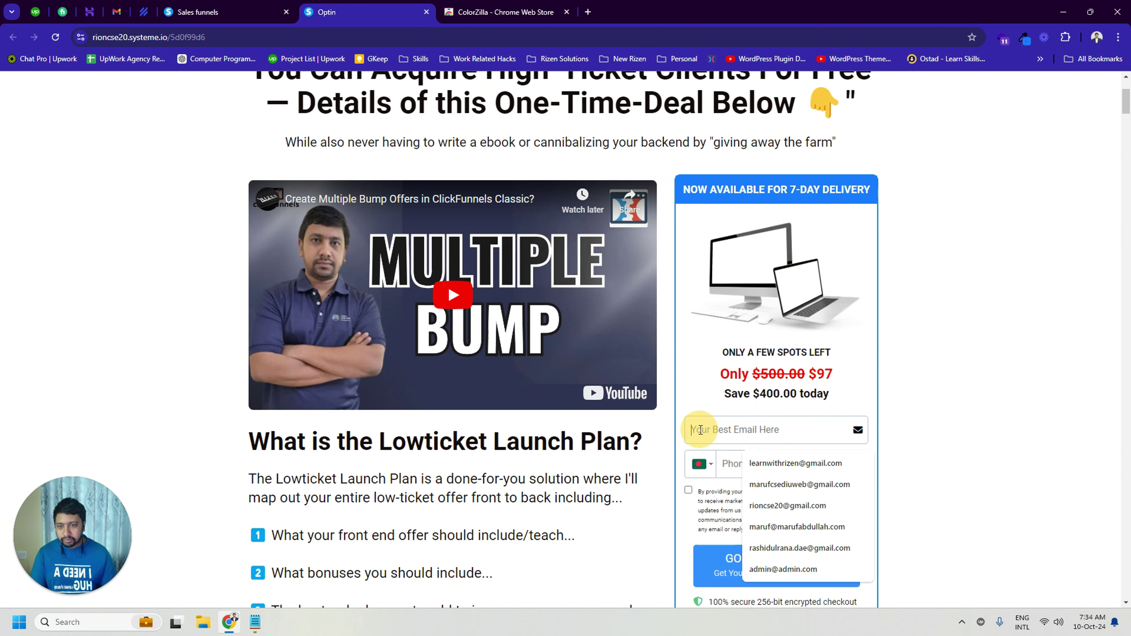
left_click(972, 371)
left_click(715, 430)
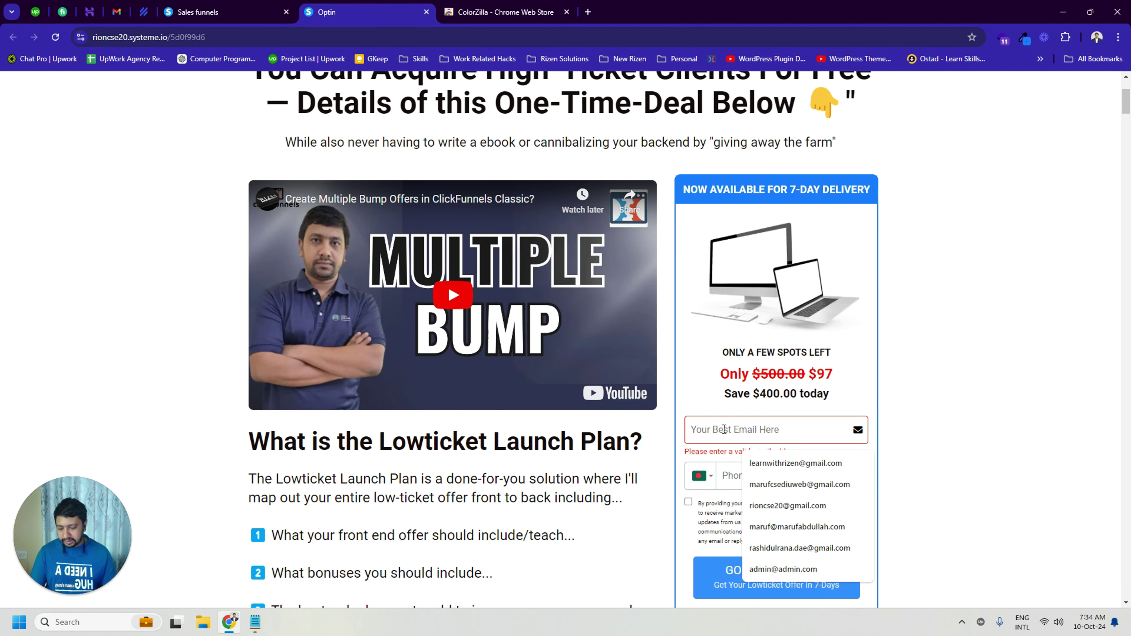
key("ctrl+v")
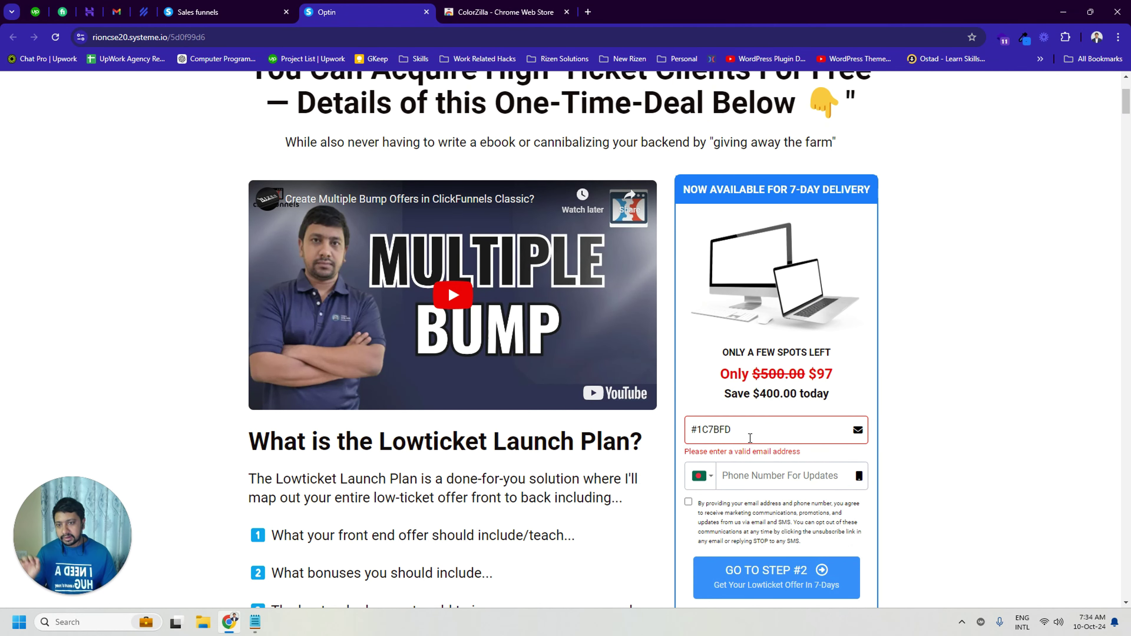
left_click_drag(750, 435, 687, 432)
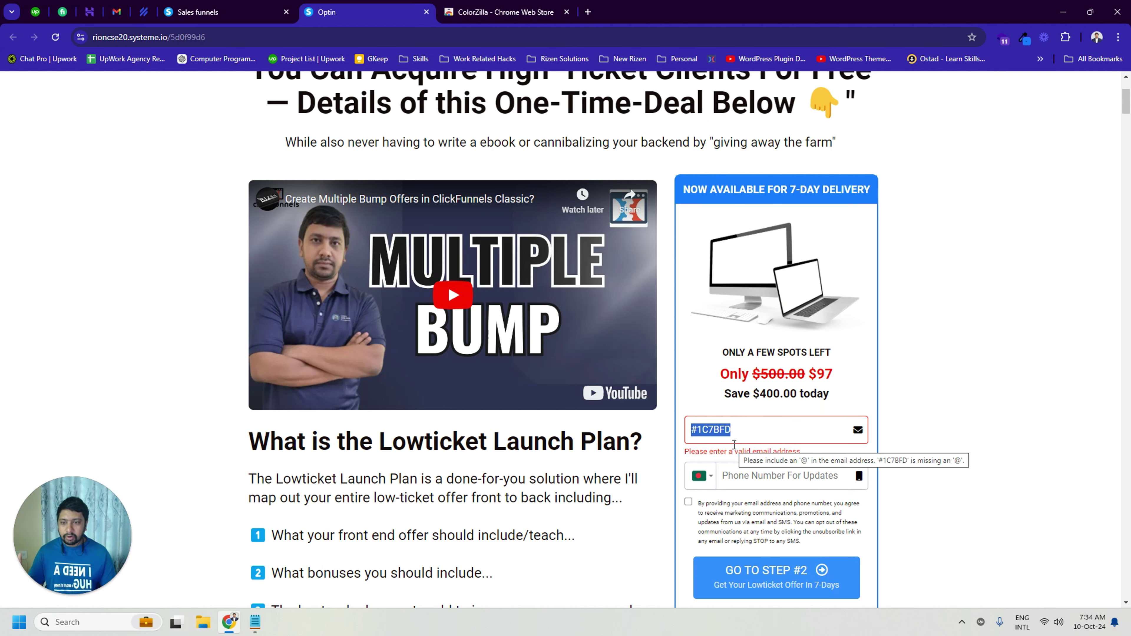
left_click(750, 430)
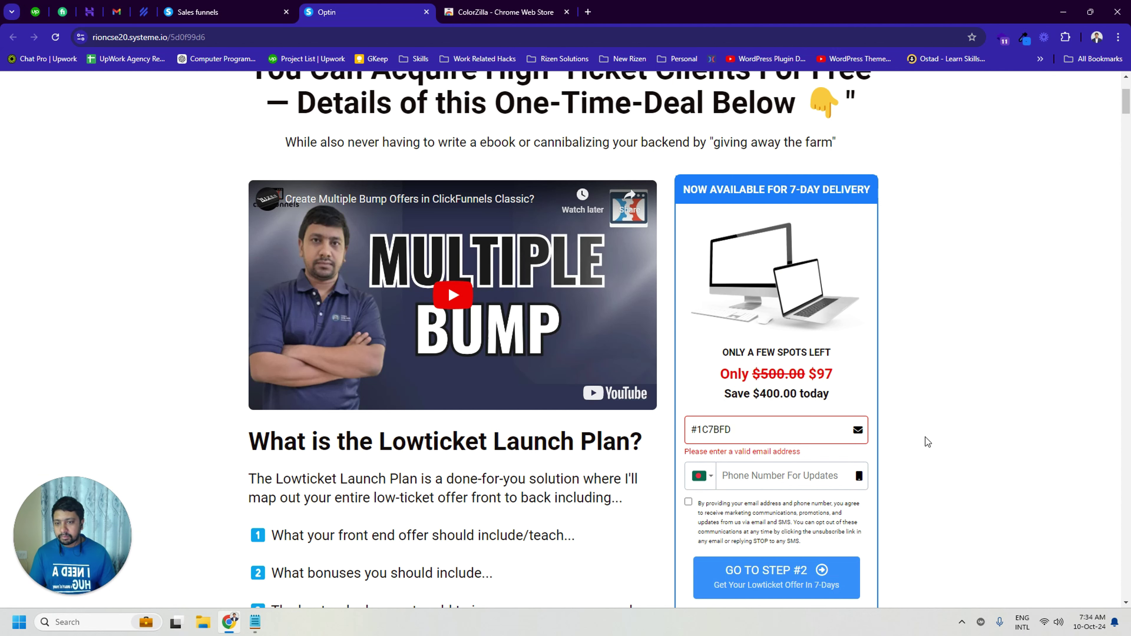
left_click_drag(761, 426, 544, 473)
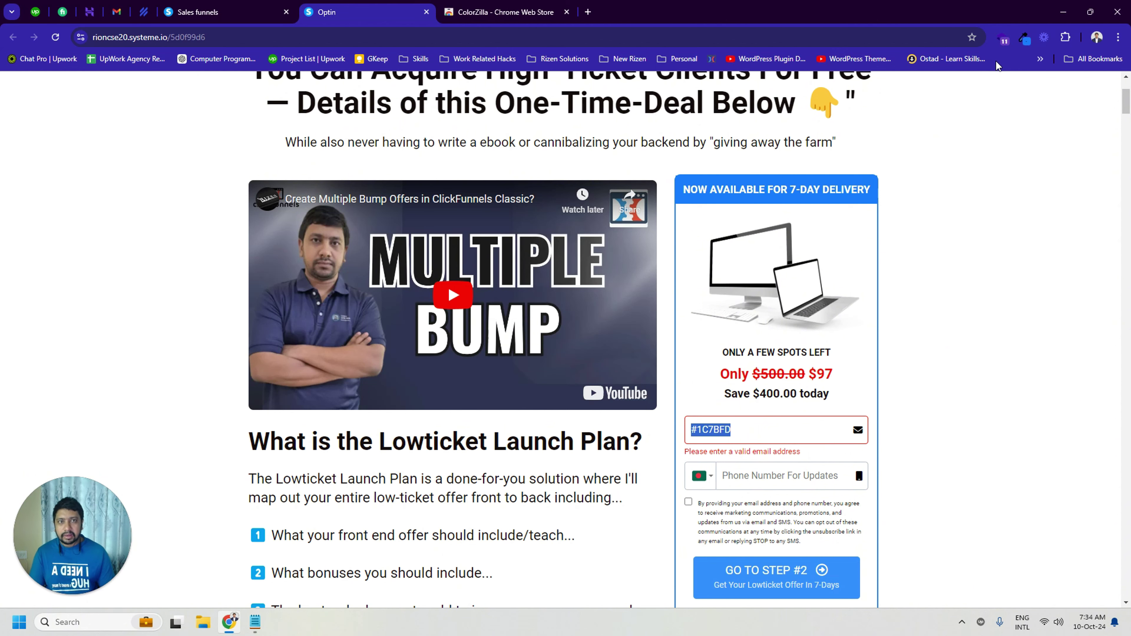
scroll(453, 278, "up", 3)
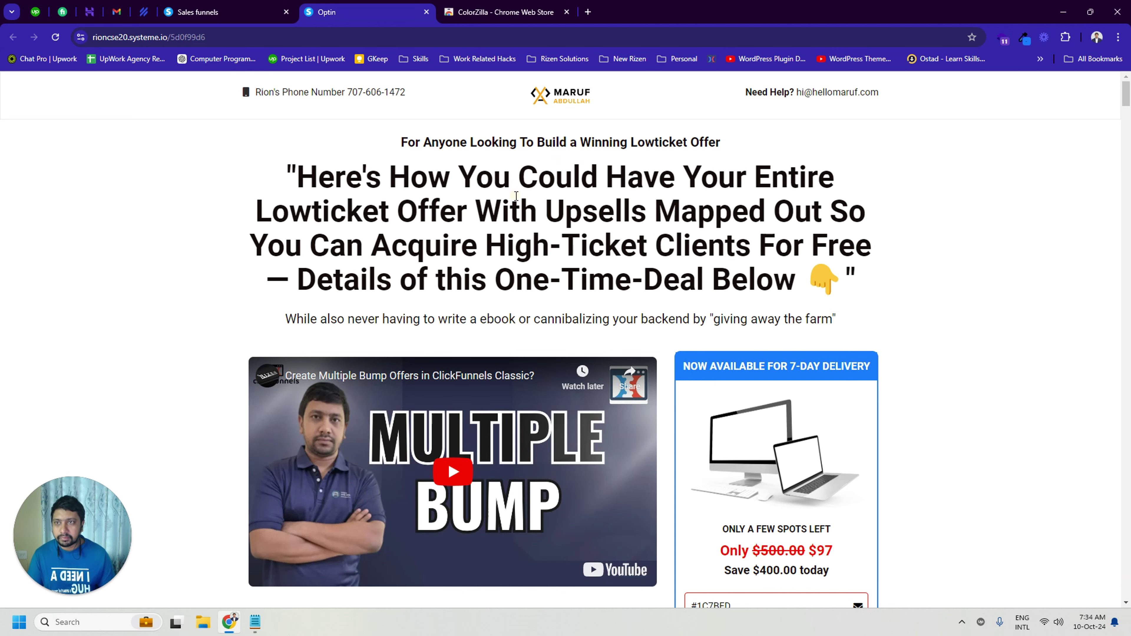
Step: Search Google for "whatfont extension chrome" in a new tab, close the ColorZilla store page, and open the WhatFont store page
left_click(587, 13)
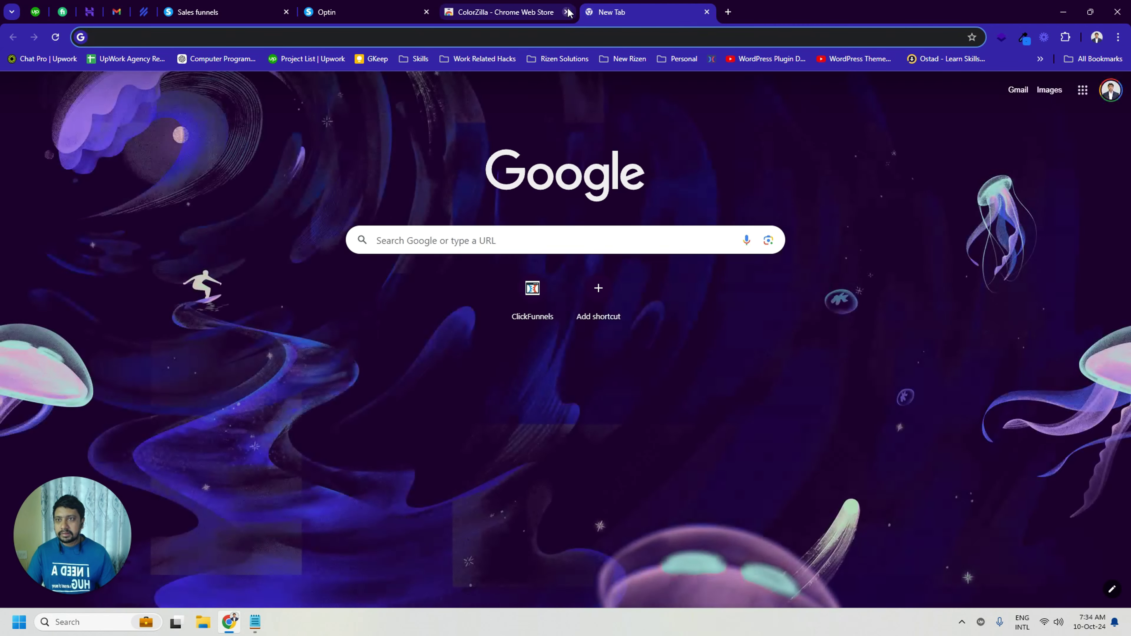
left_click(567, 12)
left_click(528, 38)
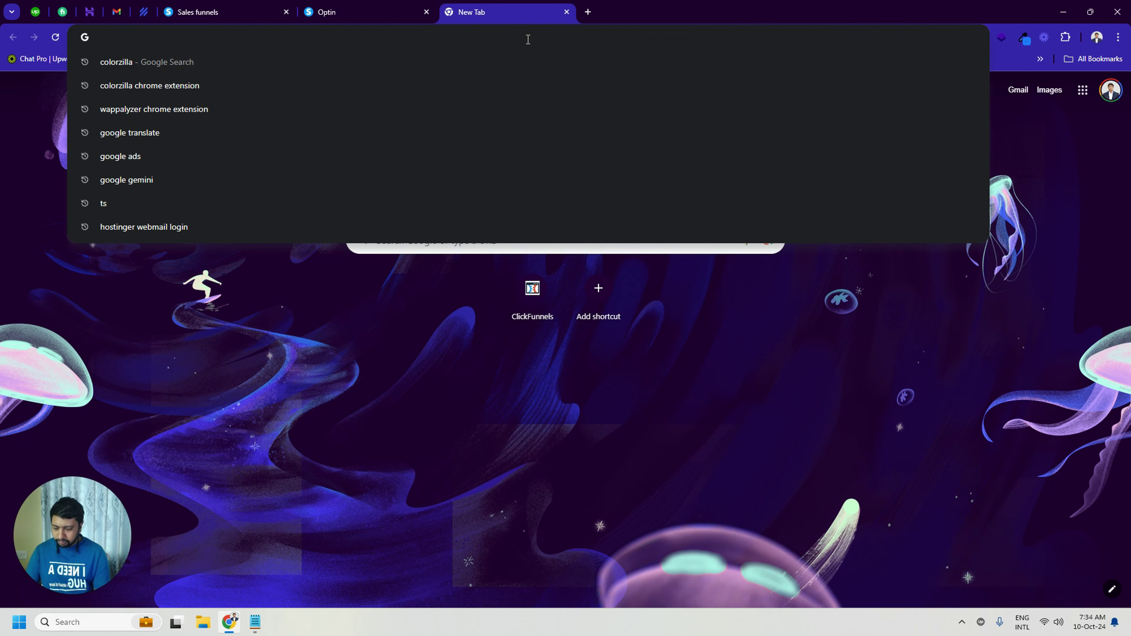
type("WhatFont")
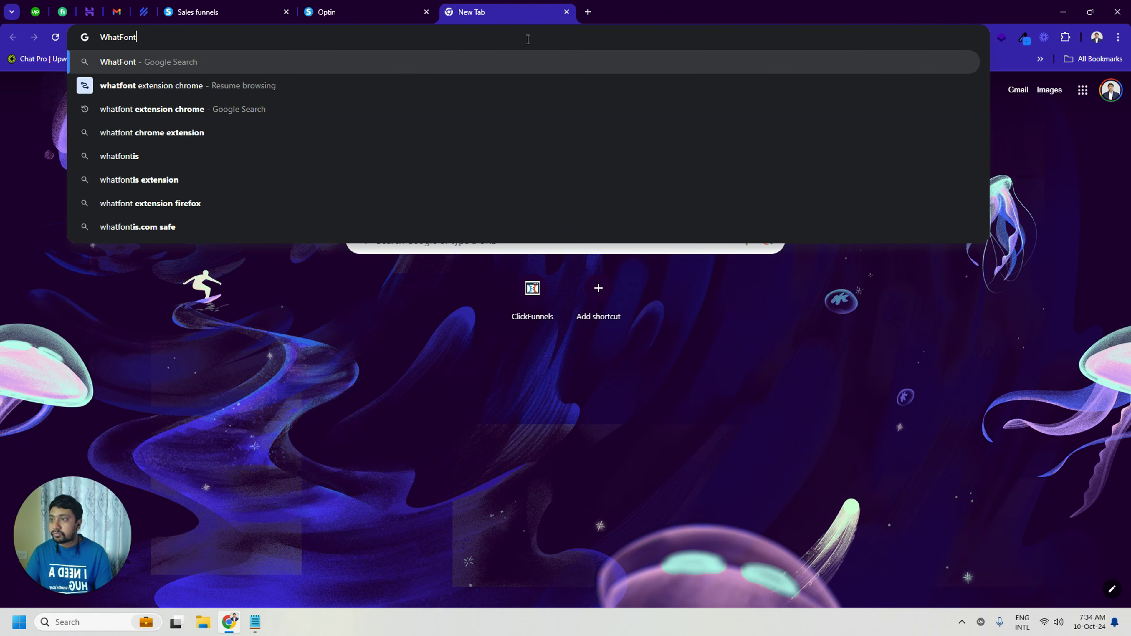
key("Down")
key("Down")
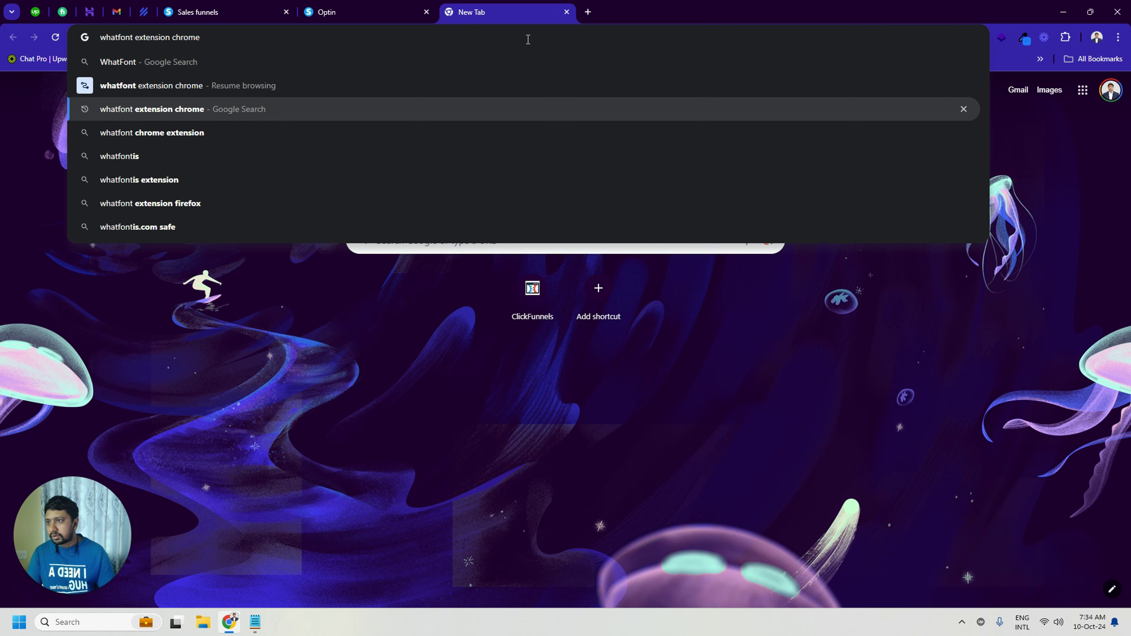
key("Return")
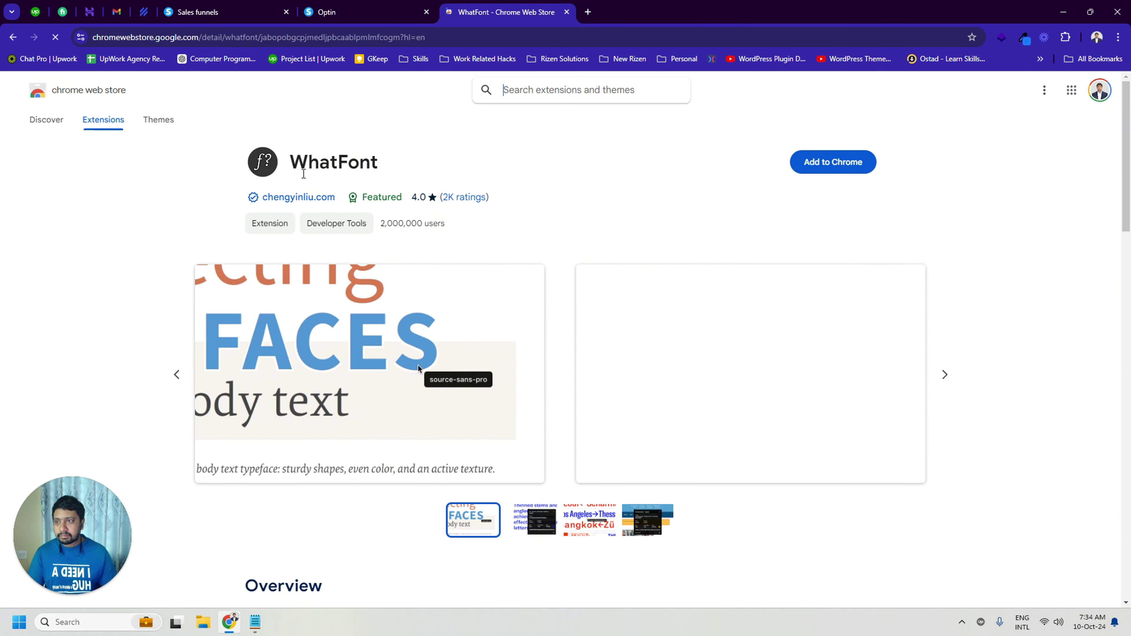
Step: Add the WhatFont extension to Chrome and close its Chrome Web Store page
left_click(839, 160)
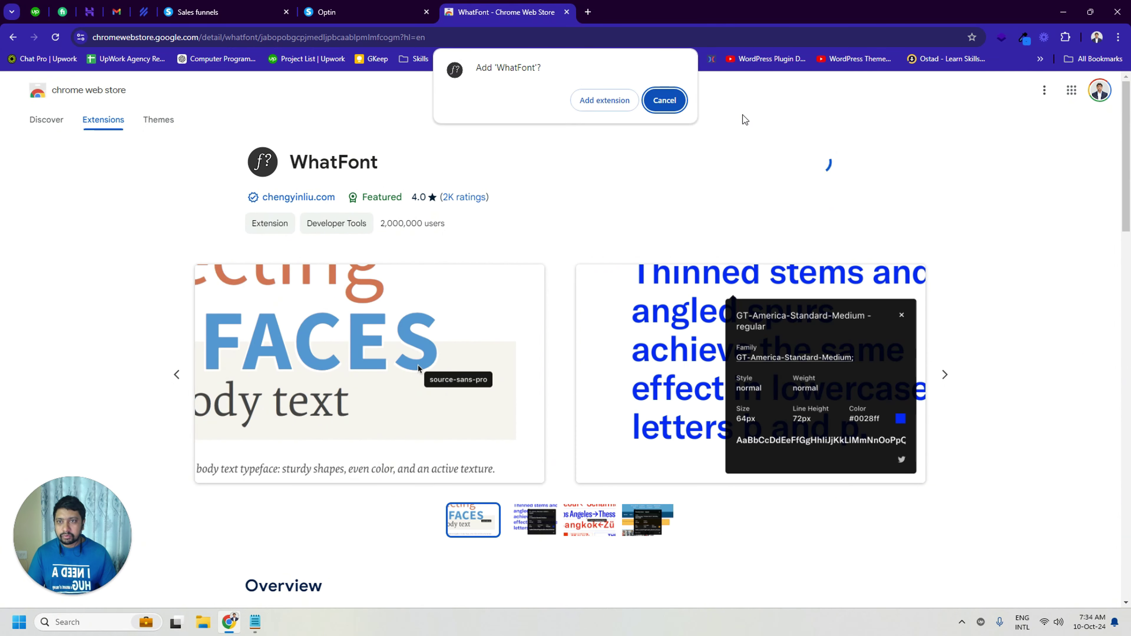
left_click(619, 101)
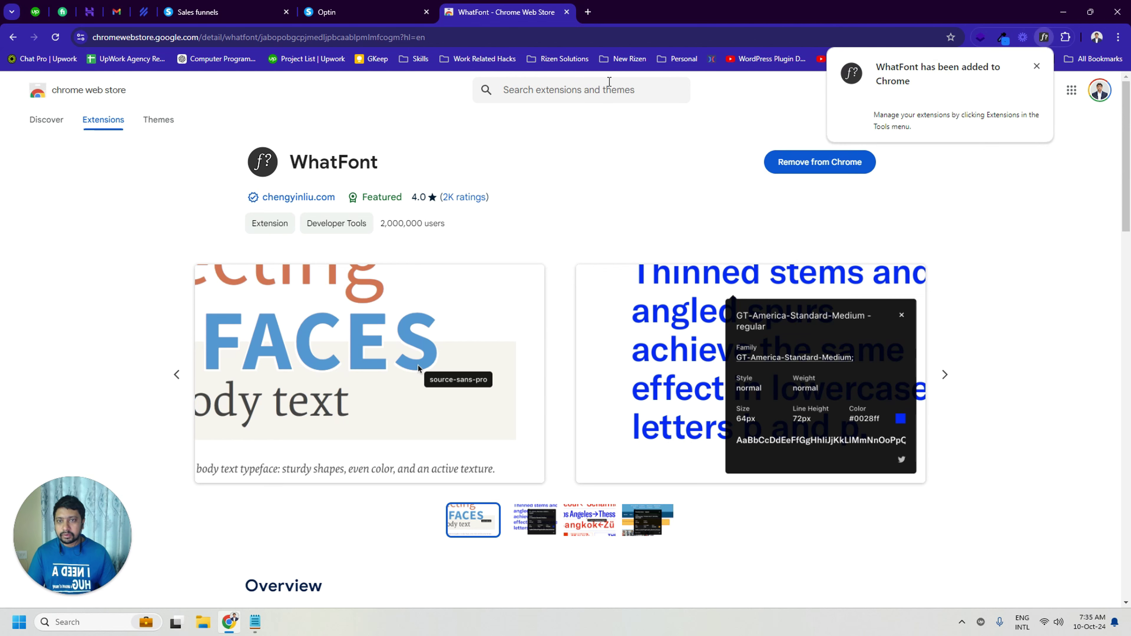
left_click(567, 14)
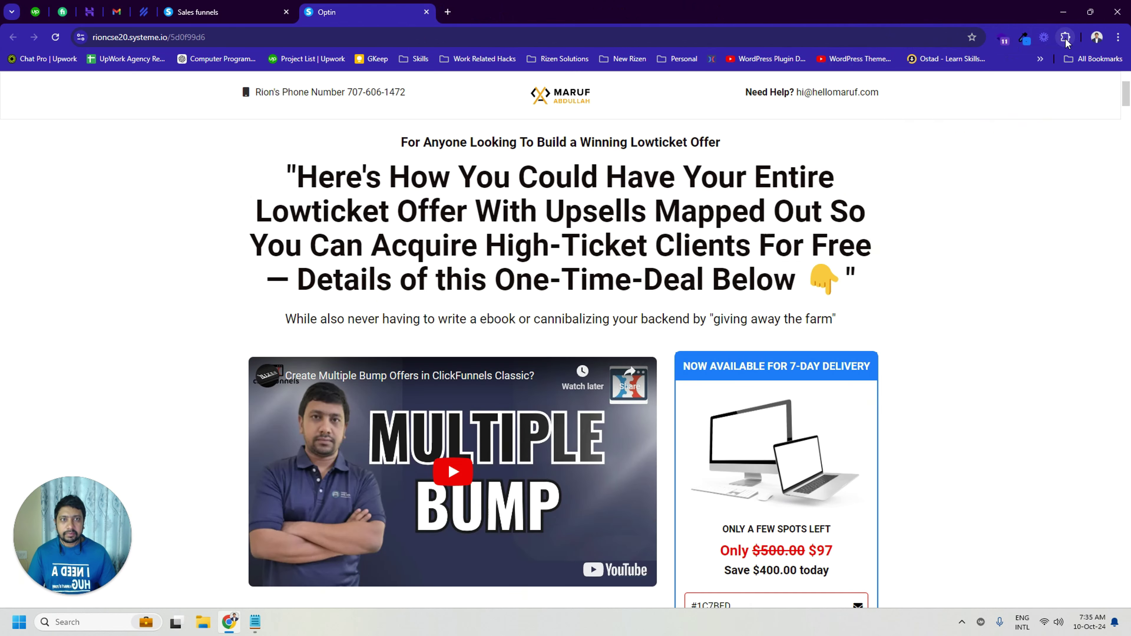
Step: Pin the WhatFont extension to the browser and place its icon between the Wappalyzer and ColorZilla icons
left_click(1065, 37)
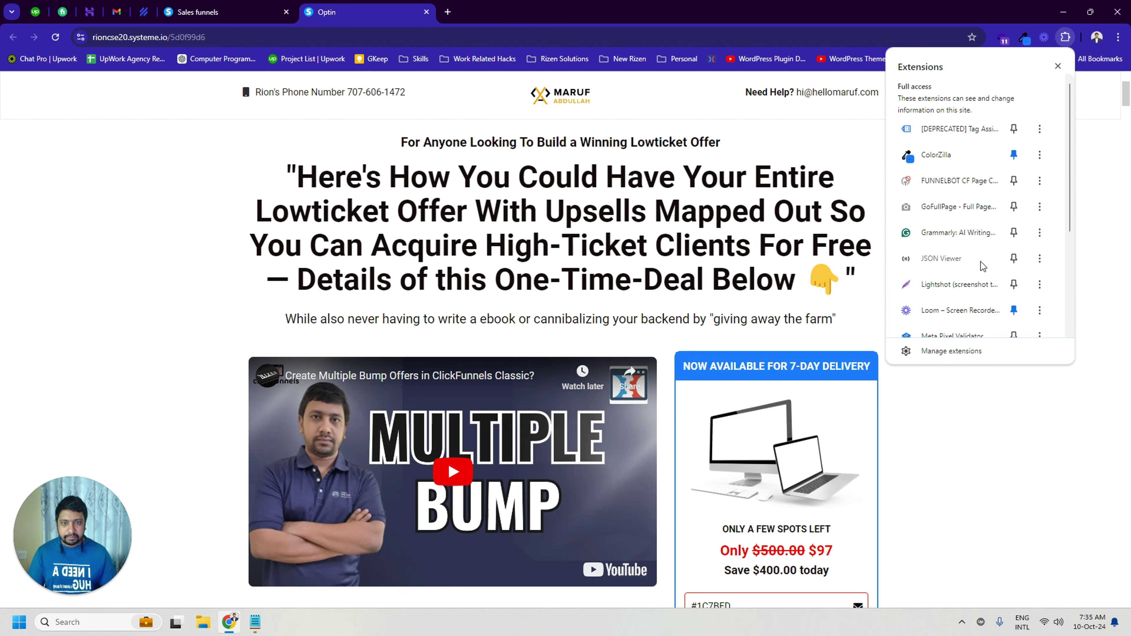
scroll(983, 266, "down", 4)
left_click(1014, 324)
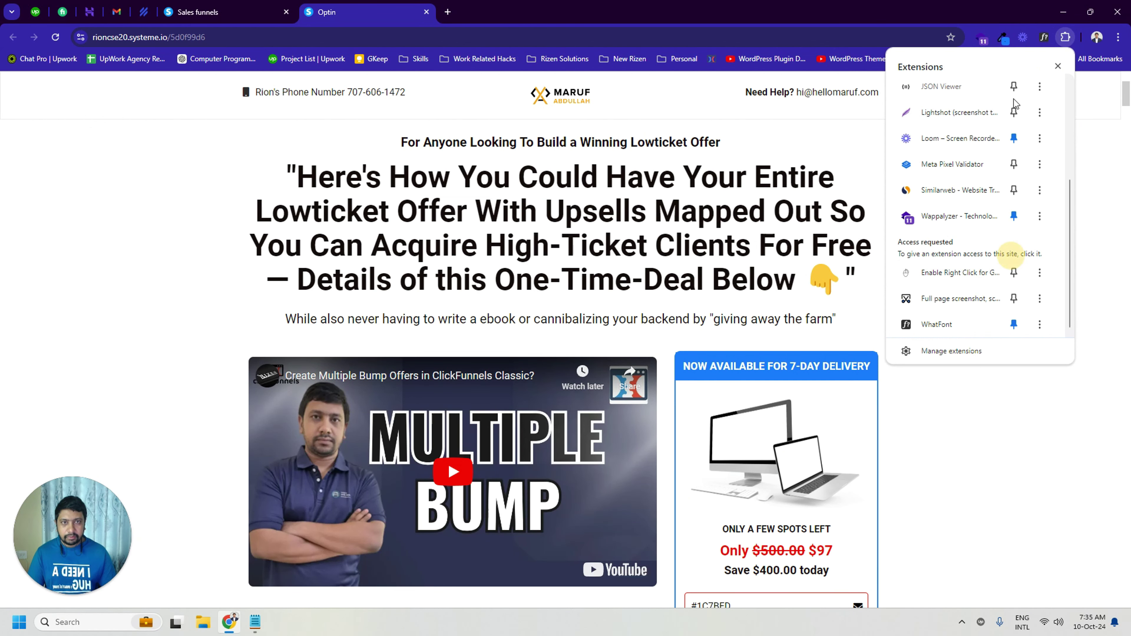
left_click(1007, 8)
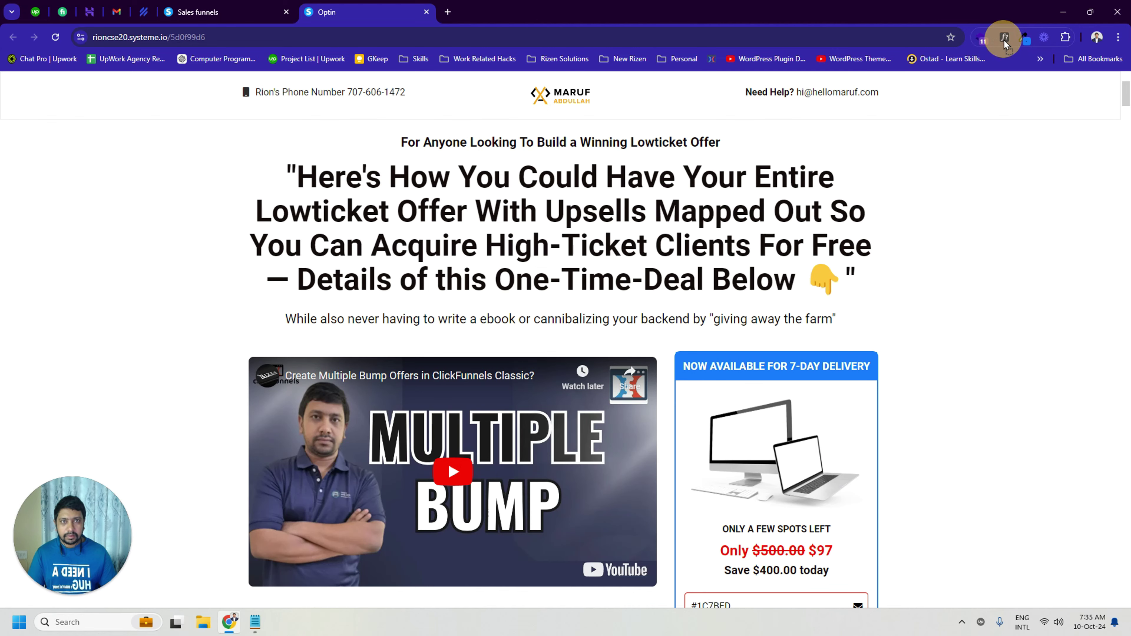
left_click(235, 12)
left_click(321, 12)
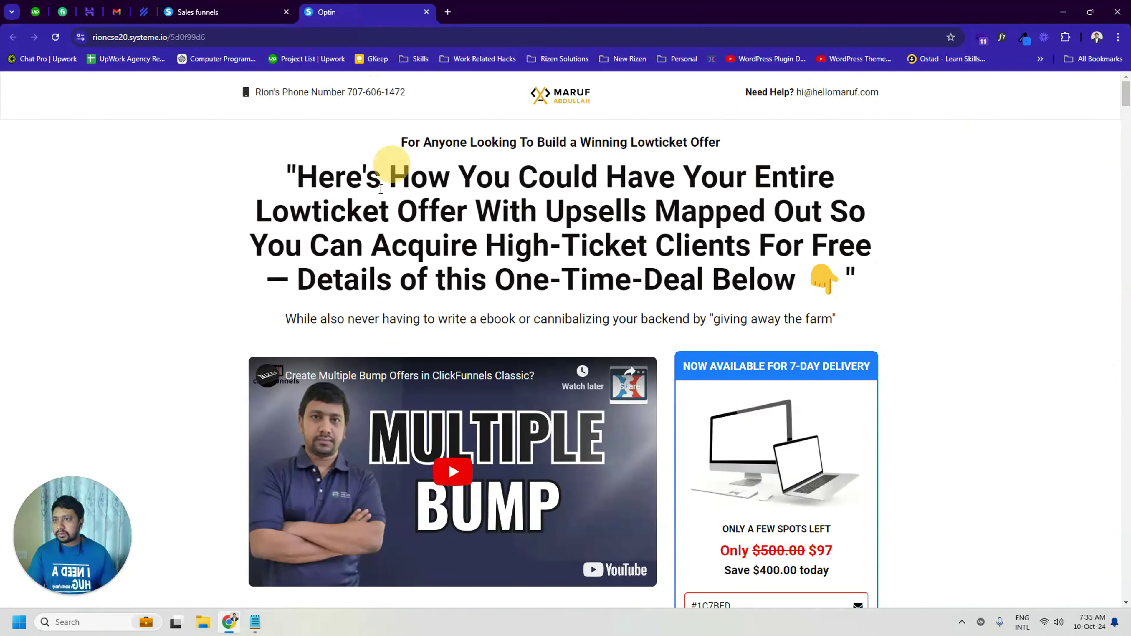
right_click(196, 119)
left_click(252, 164)
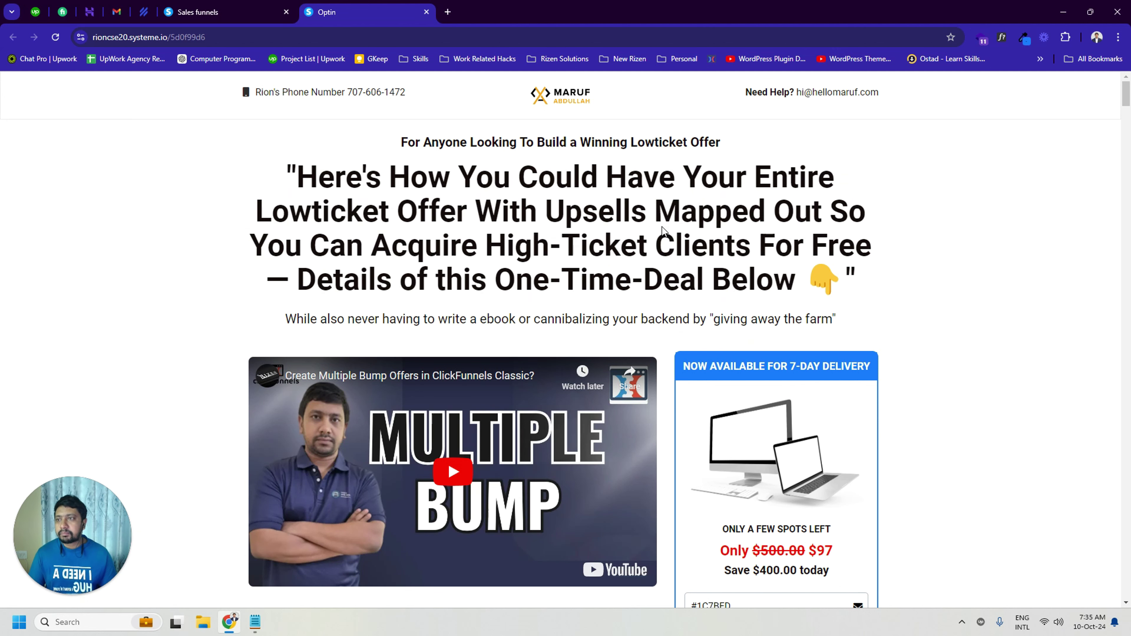
Step: Use WhatFont to examine the font family, weight, colour, size and style of the Optin page's header phone line, and close its details
left_click(1001, 38)
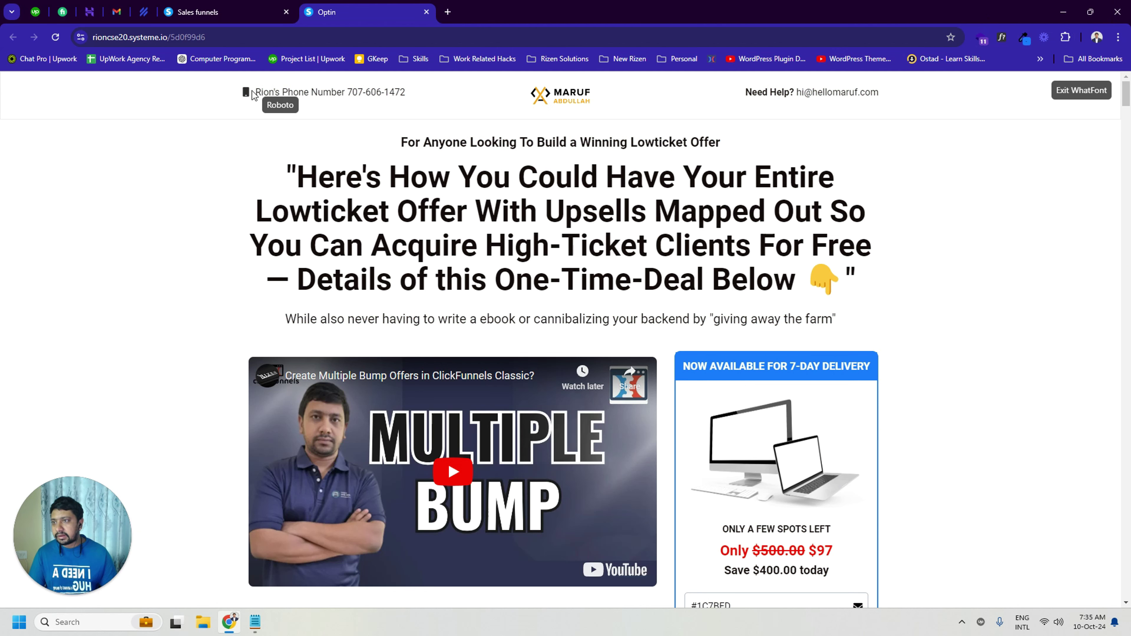
left_click(277, 92)
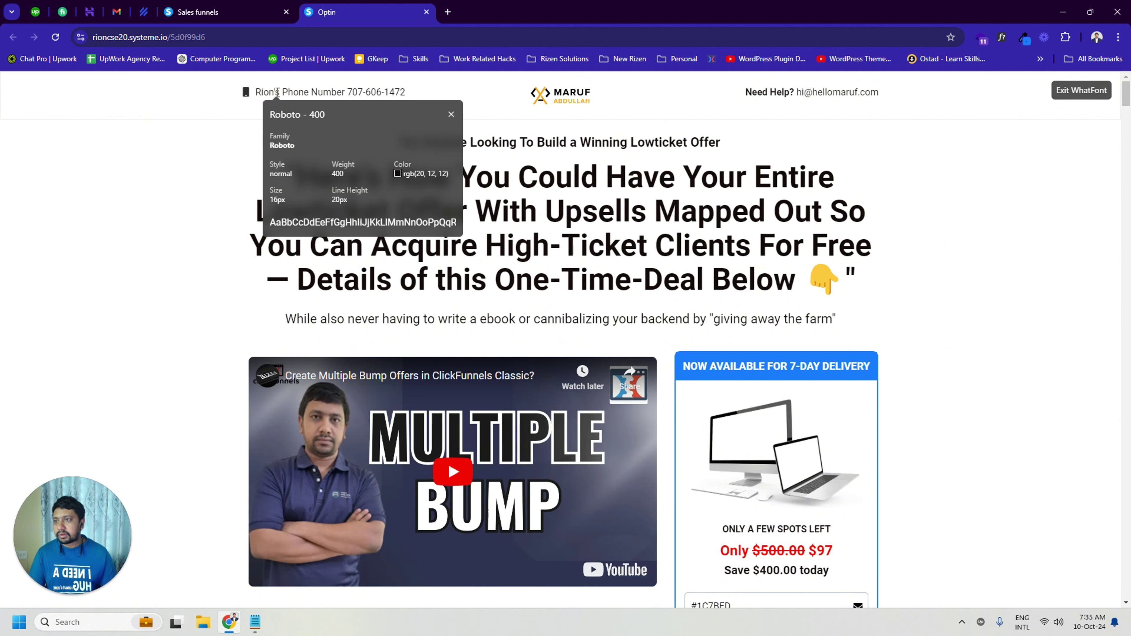
double_click(272, 115)
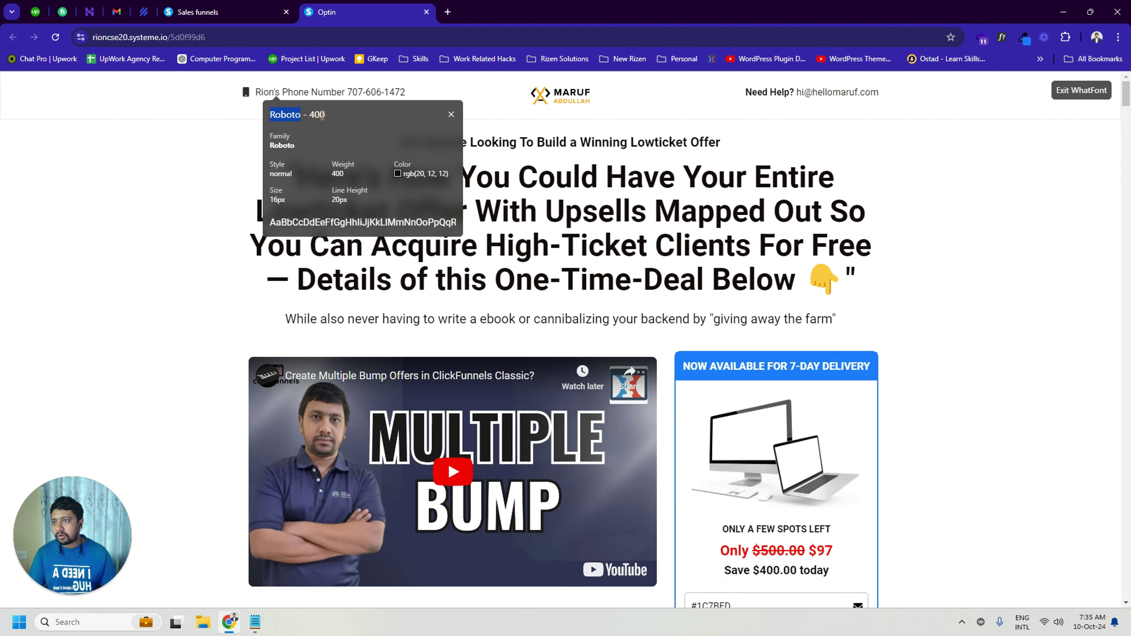
left_click_drag(332, 173, 435, 174)
mouse_move(409, 174)
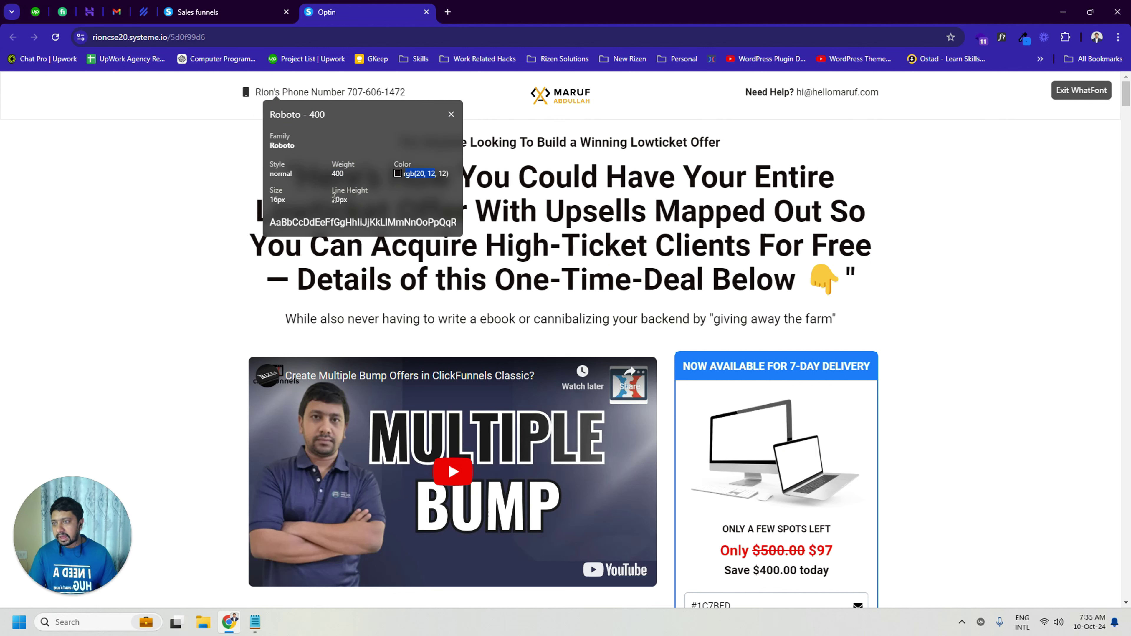
left_click(334, 198)
left_click_drag(267, 193, 286, 174)
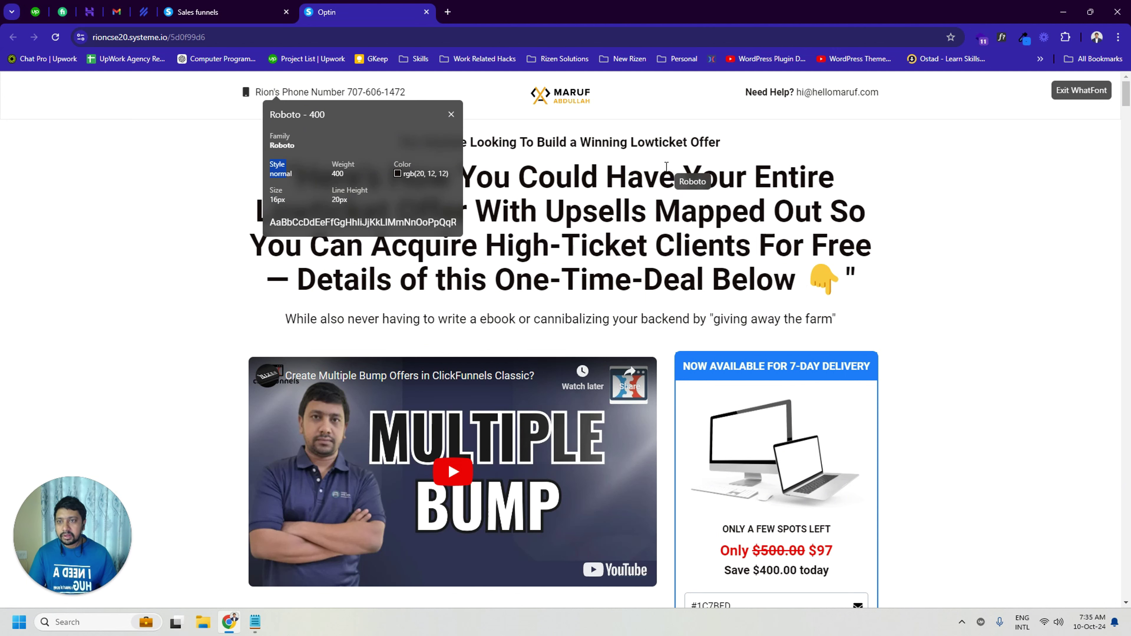
left_click(451, 115)
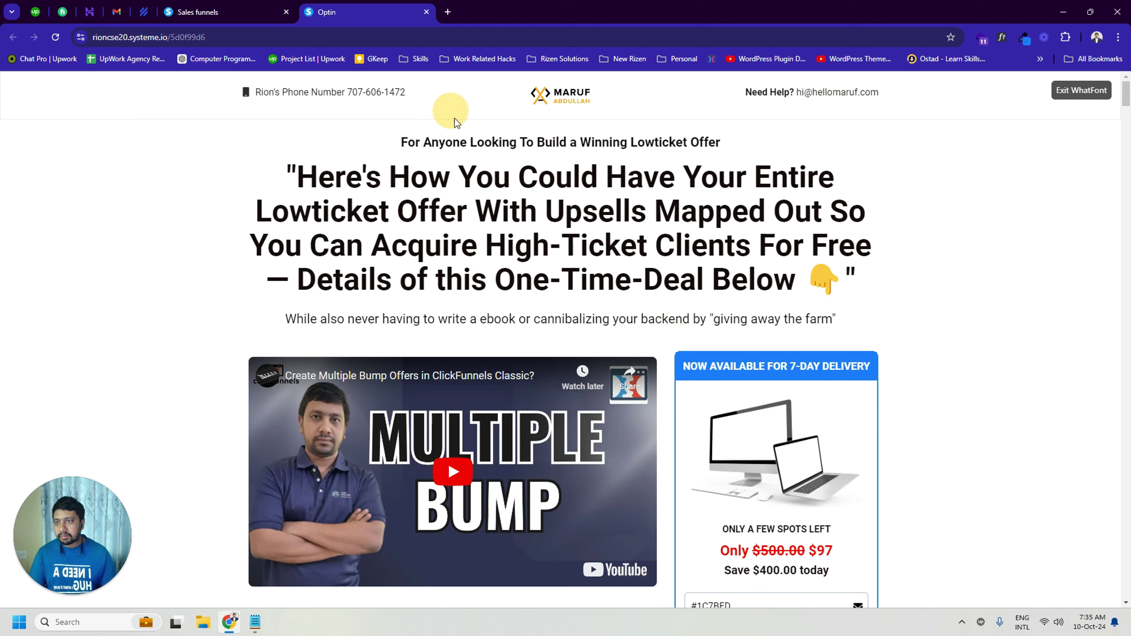
Step: Examine the main headline's font weight, colour, style and size with WhatFont, and exit the inspection mode
left_click(529, 175)
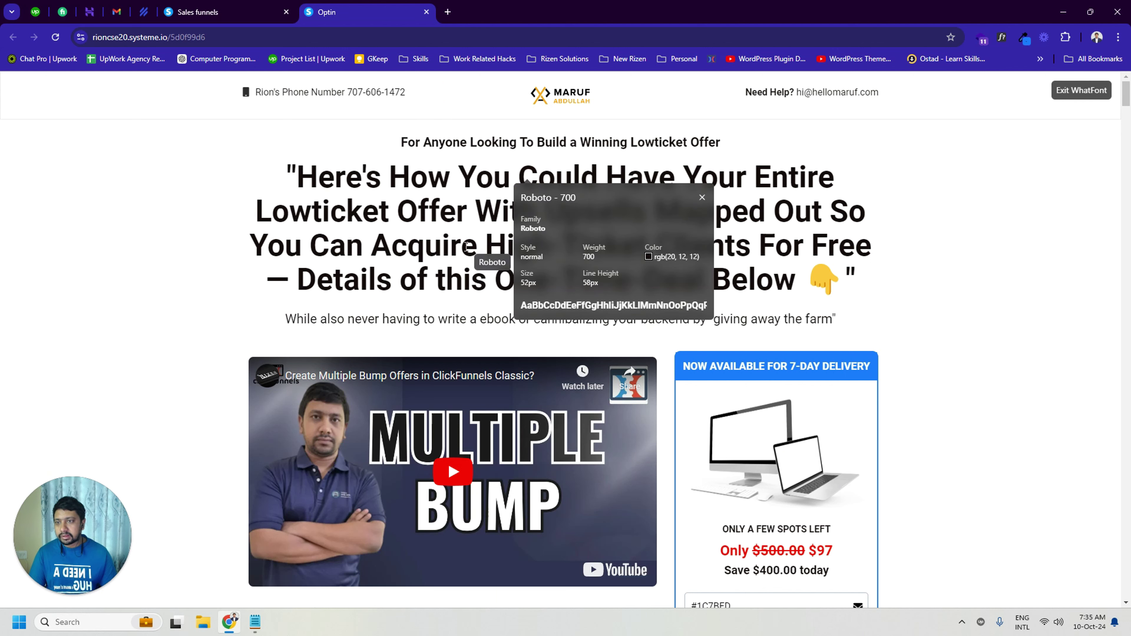
double_click(588, 257)
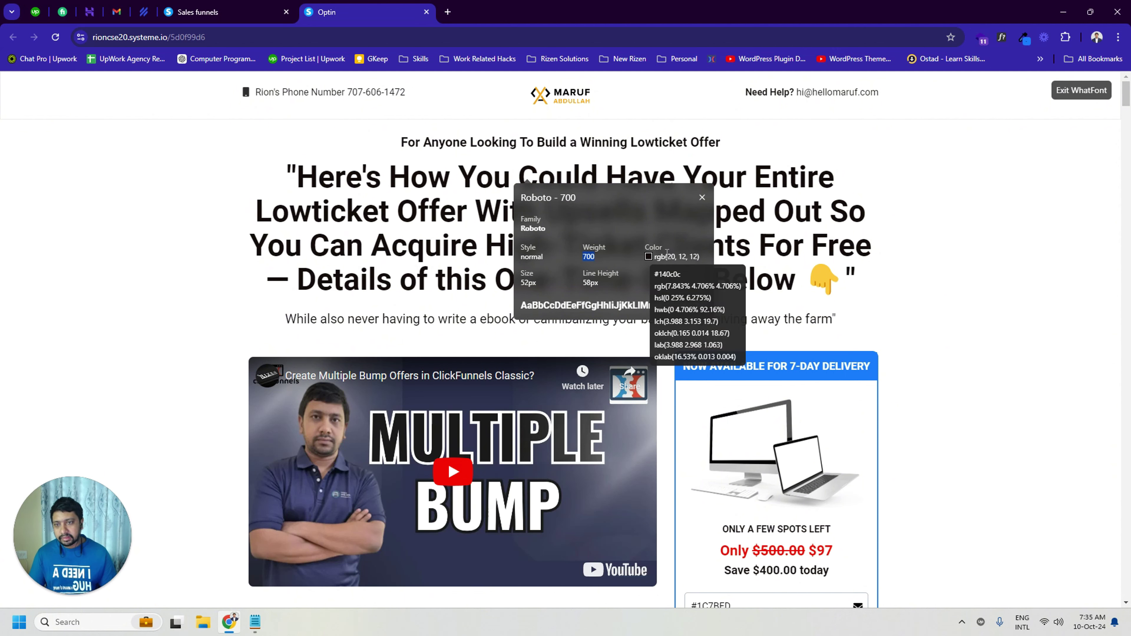
mouse_move(662, 257)
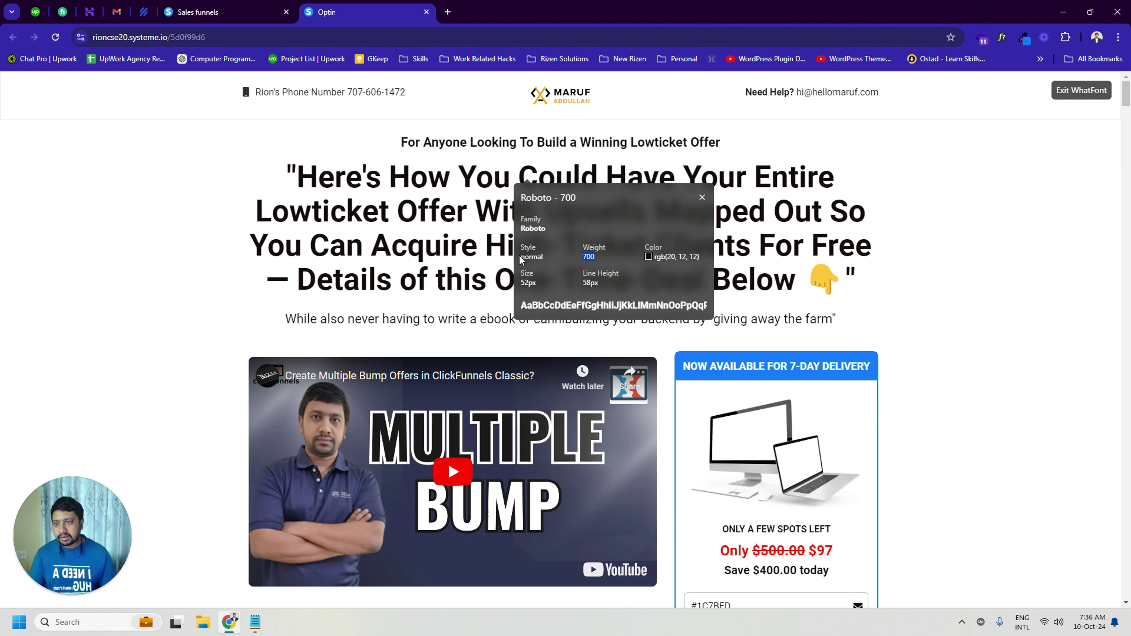
left_click_drag(521, 246, 546, 260)
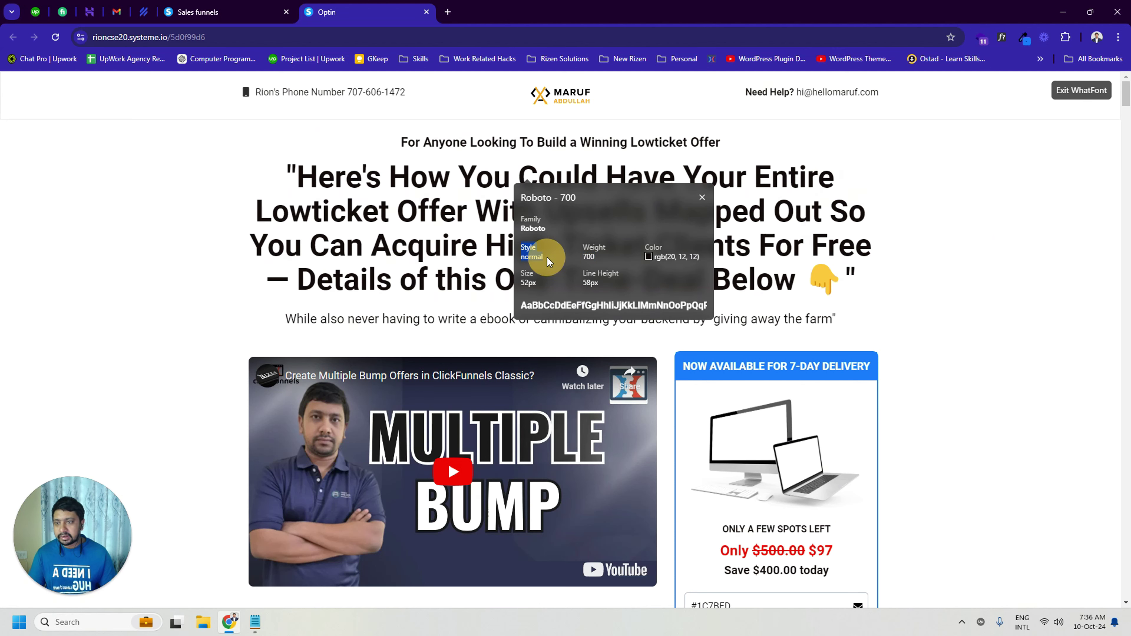
left_click(522, 273)
left_click_drag(522, 273, 536, 281)
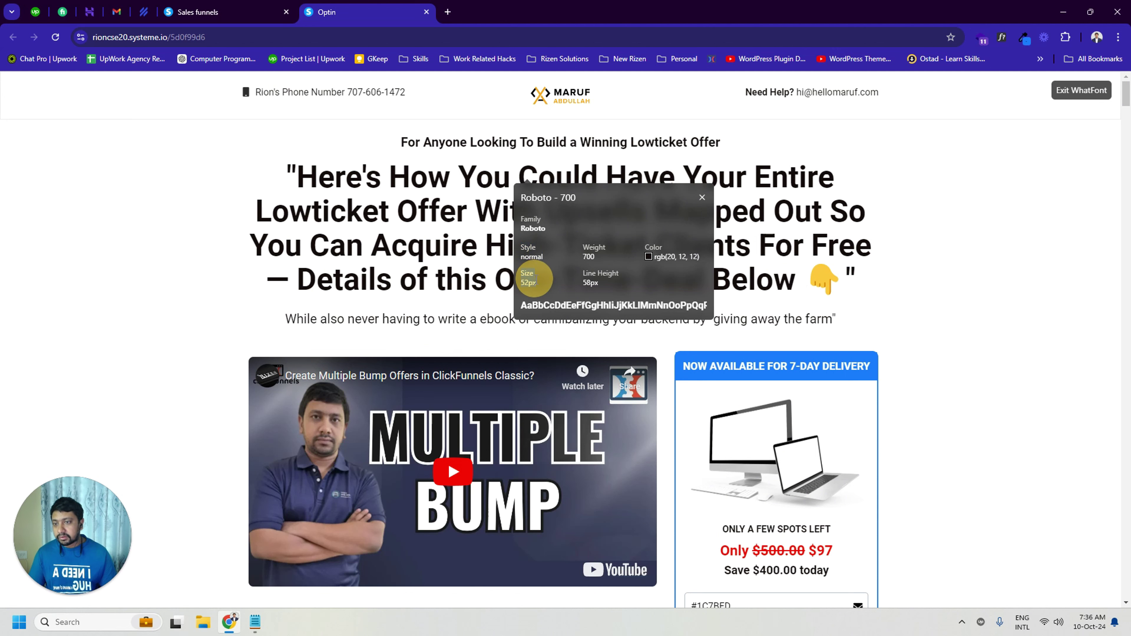
left_click(537, 280)
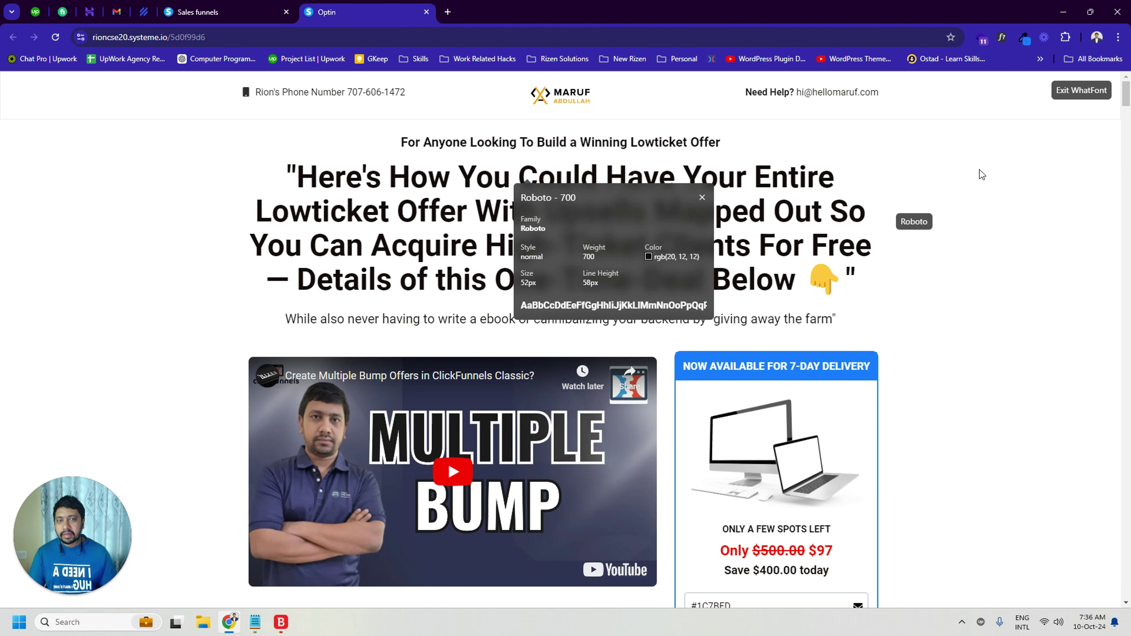
left_click(1061, 93)
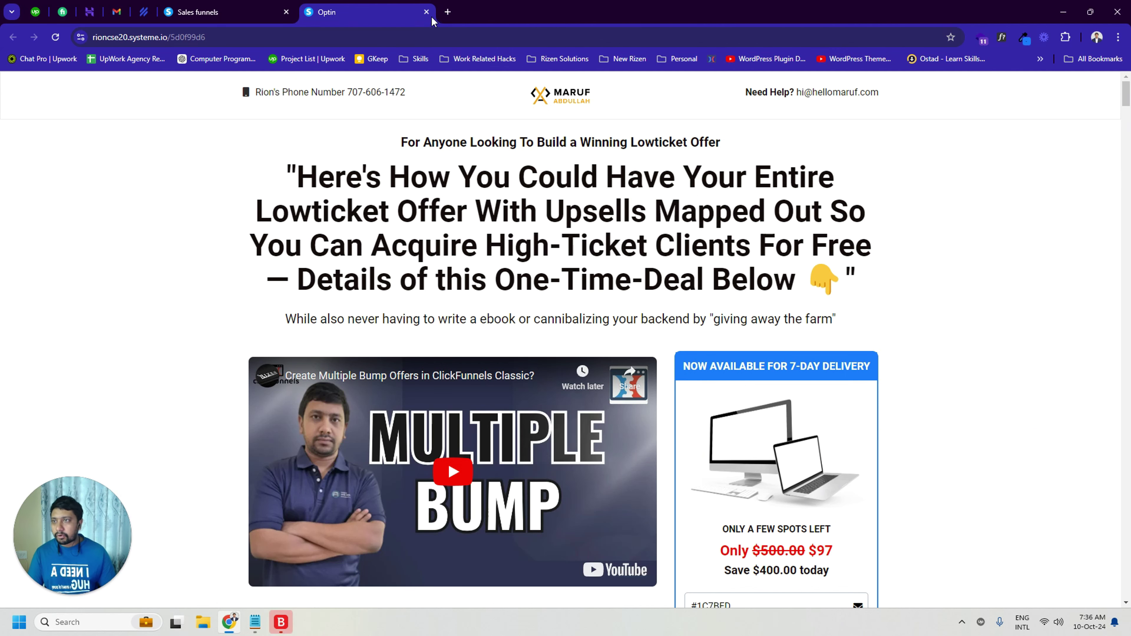
Step: Search Google for "gofullpage chrome extension" in a new tab and open the GoFullPage - Full Page Screen Capture store page
left_click(449, 12)
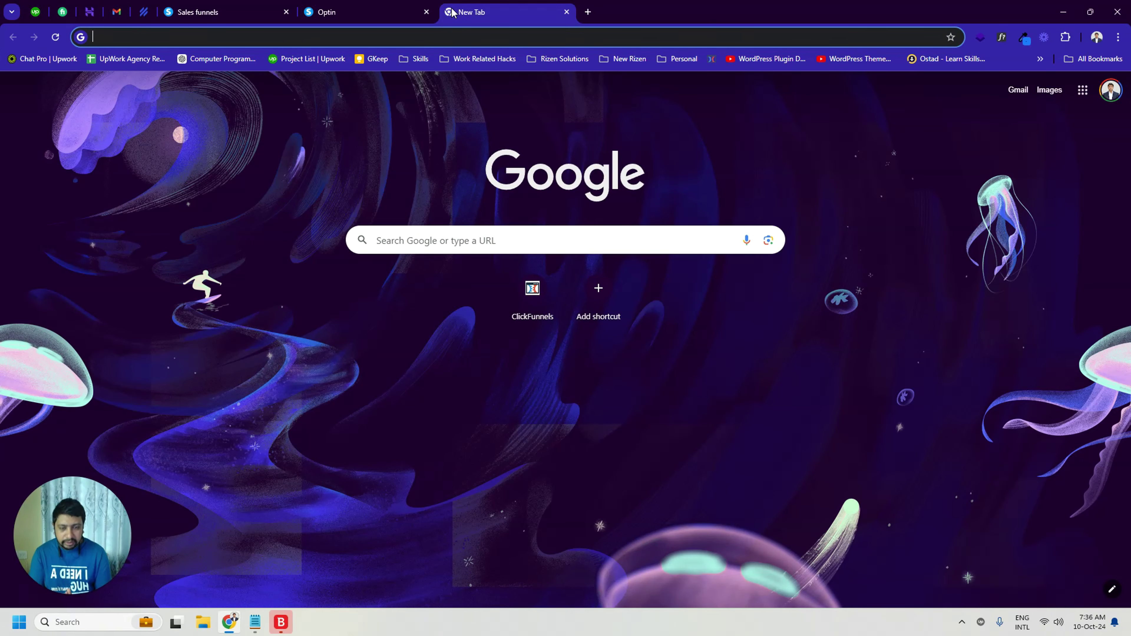
type("G")
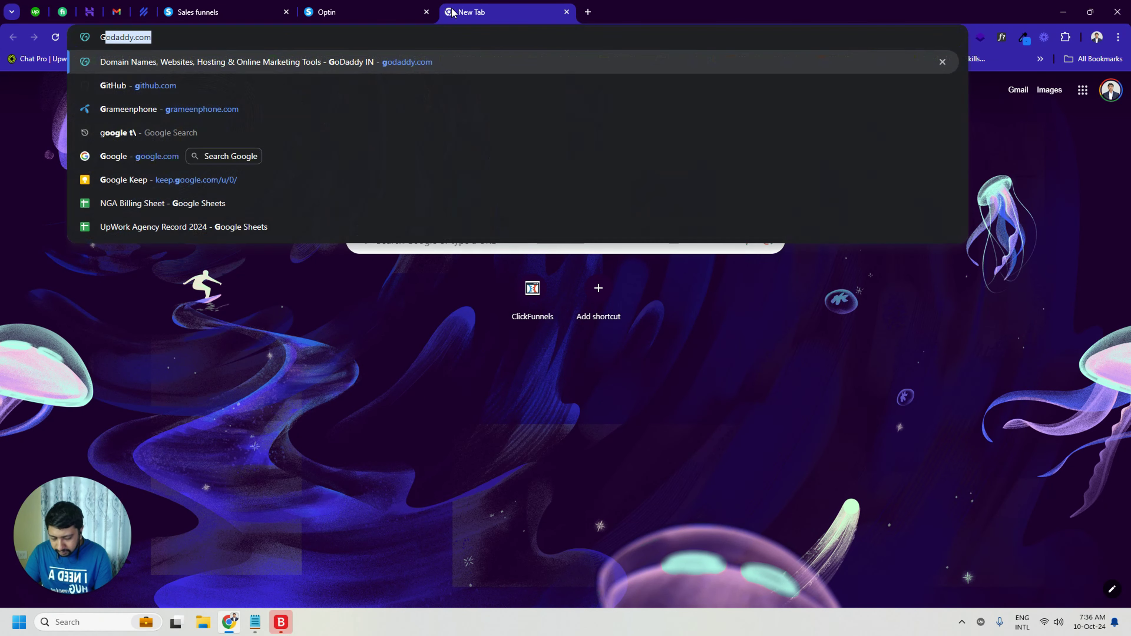
type("oFullPage")
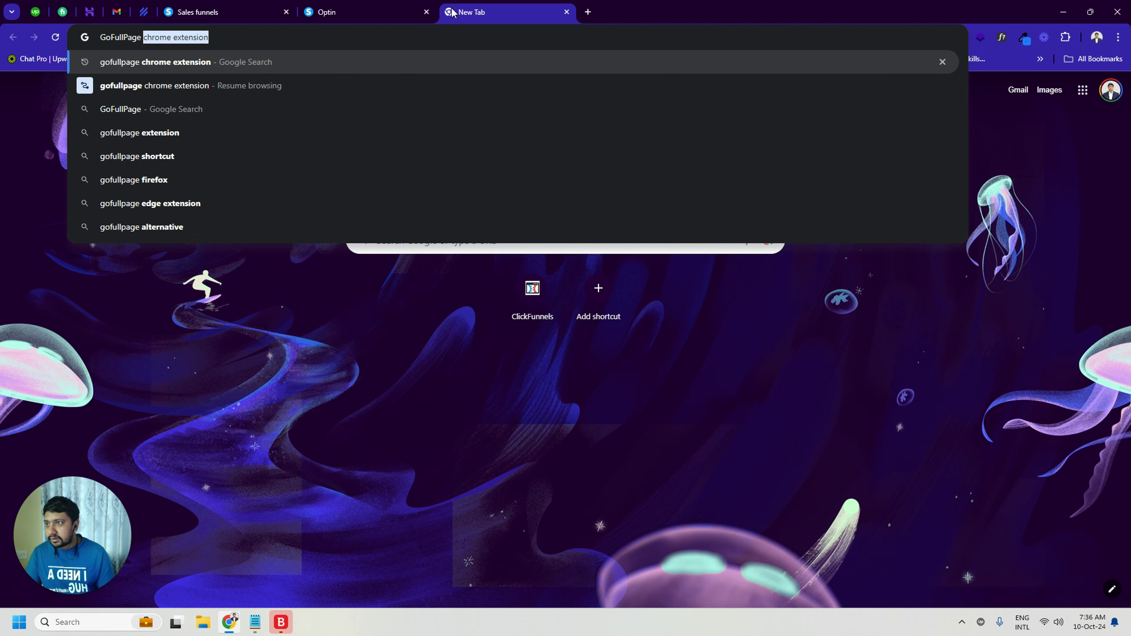
key("Return")
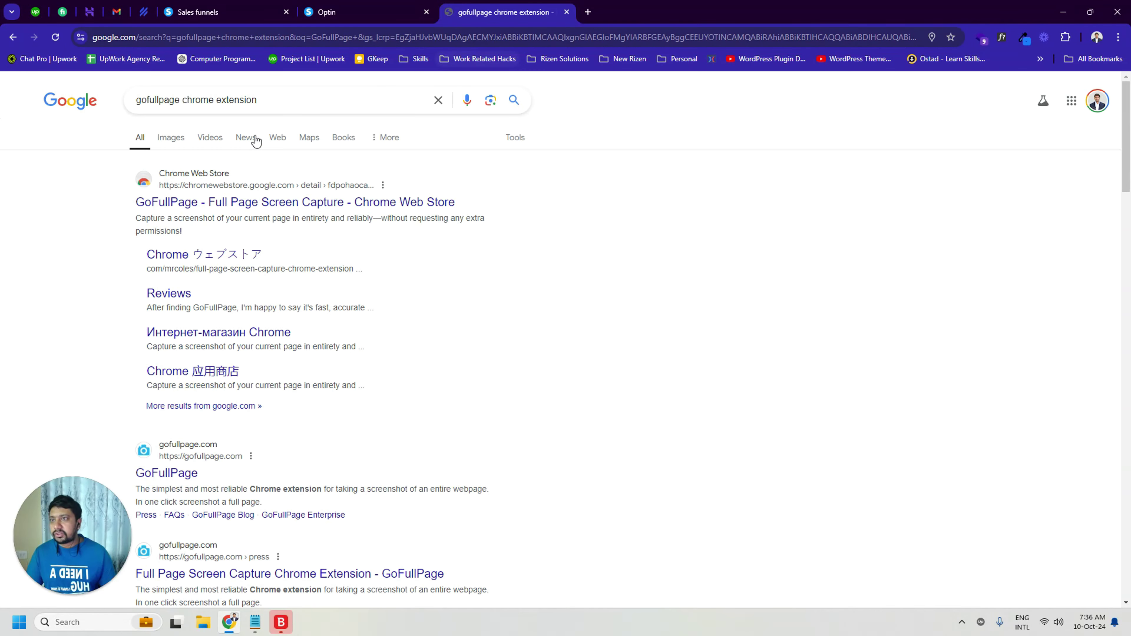
left_click(215, 204)
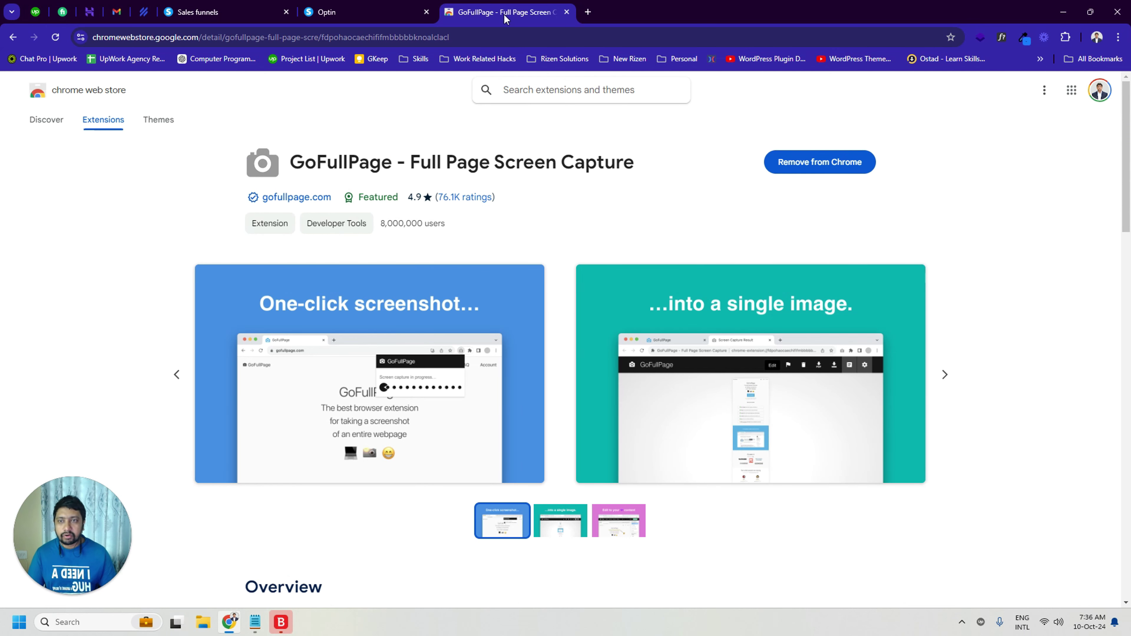
Step: Pin the GoFullPage extension to the browser and close the extensions list
left_click(1066, 37)
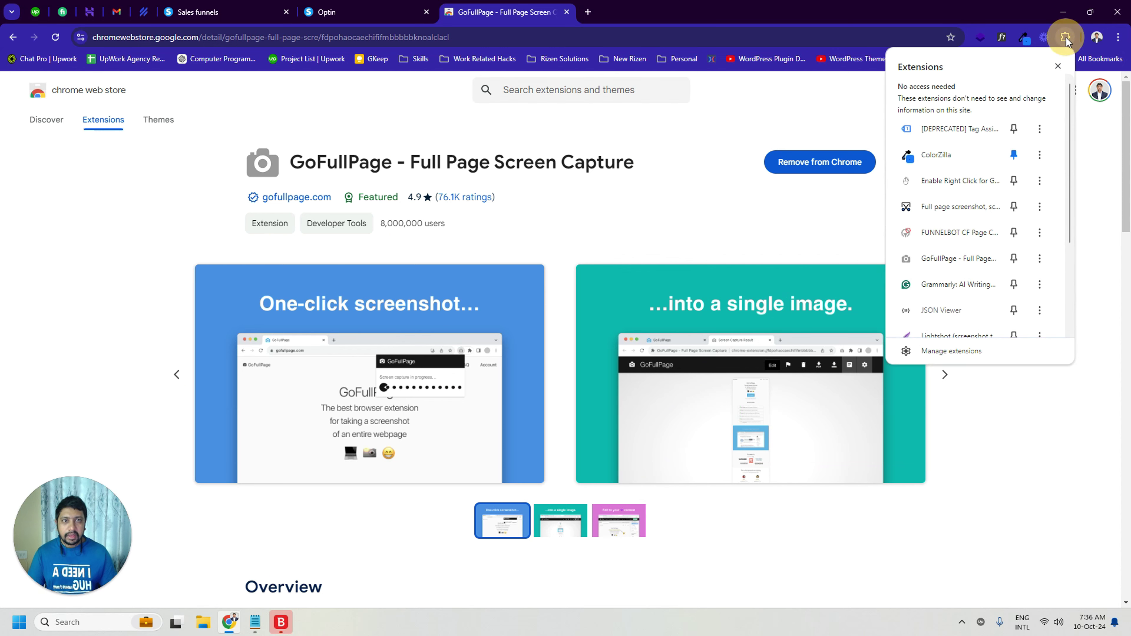
scroll(1005, 249, "down", 2)
scroll(1002, 263, "up", 3)
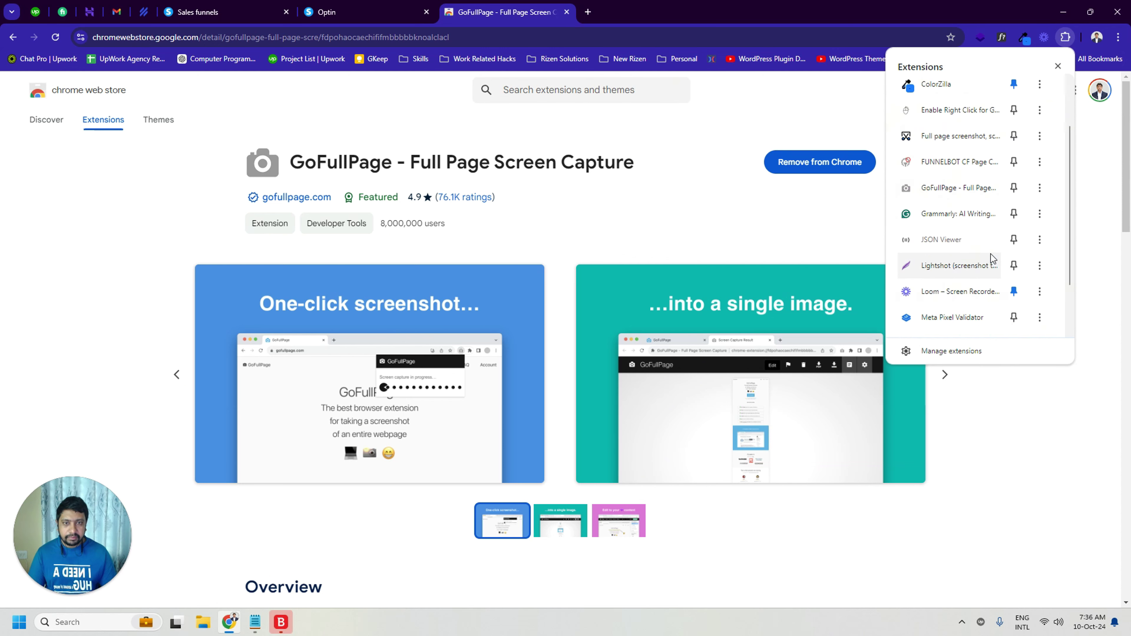
left_click(1013, 258)
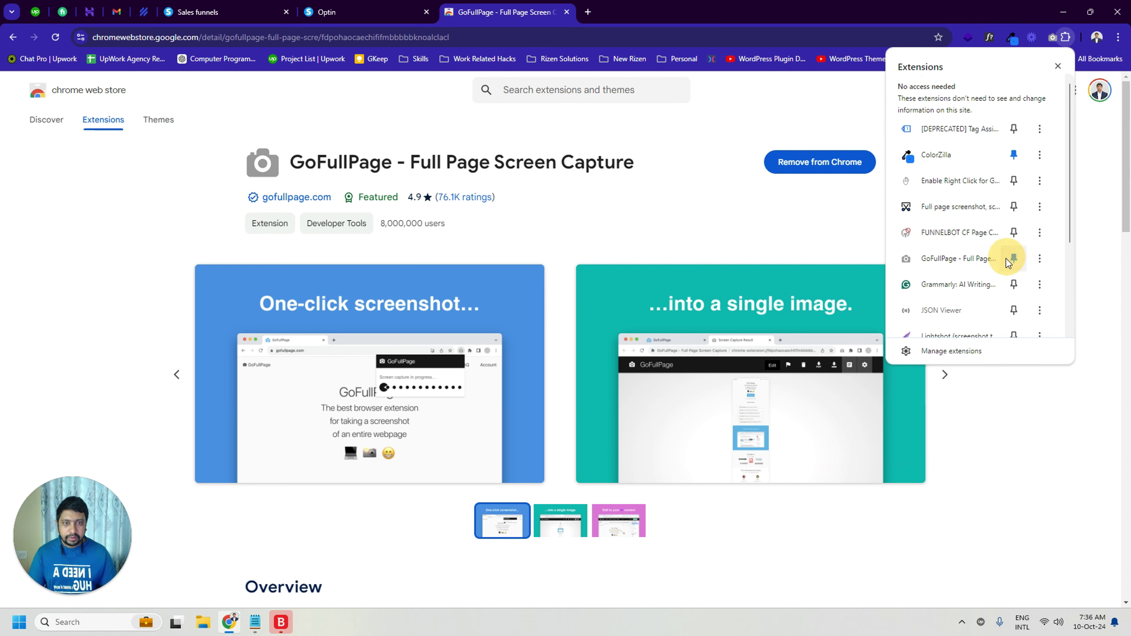
left_click(1047, 38)
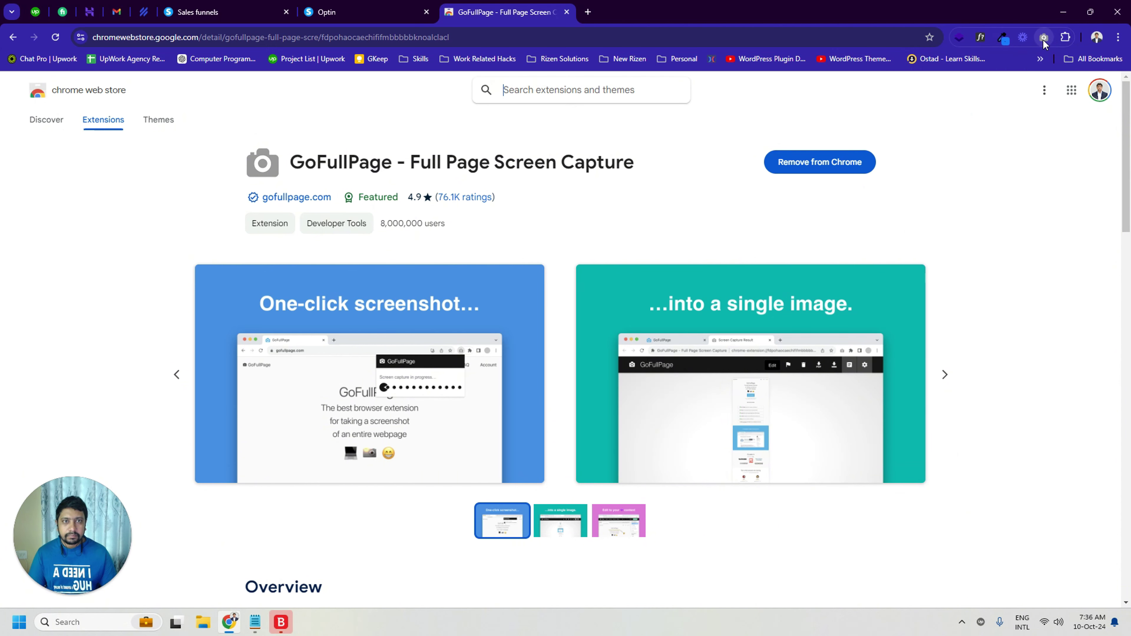
Step: Move the pinned GoFullPage icon ahead of the Loom icon, and close the extension's store page
left_click_drag(1043, 40, 1022, 41)
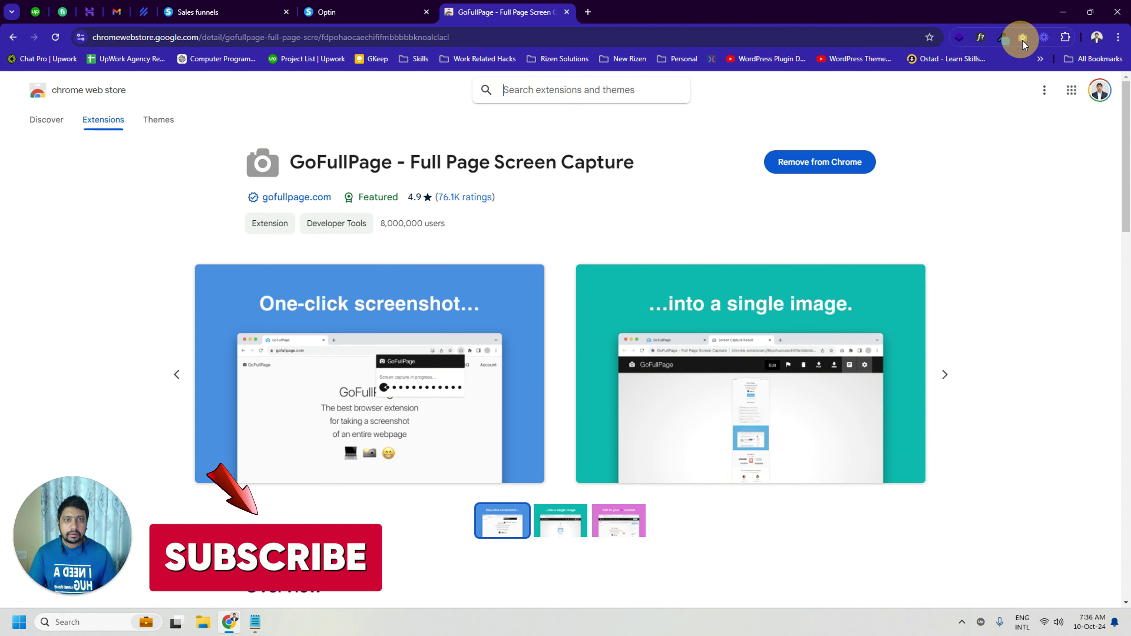
left_click(567, 12)
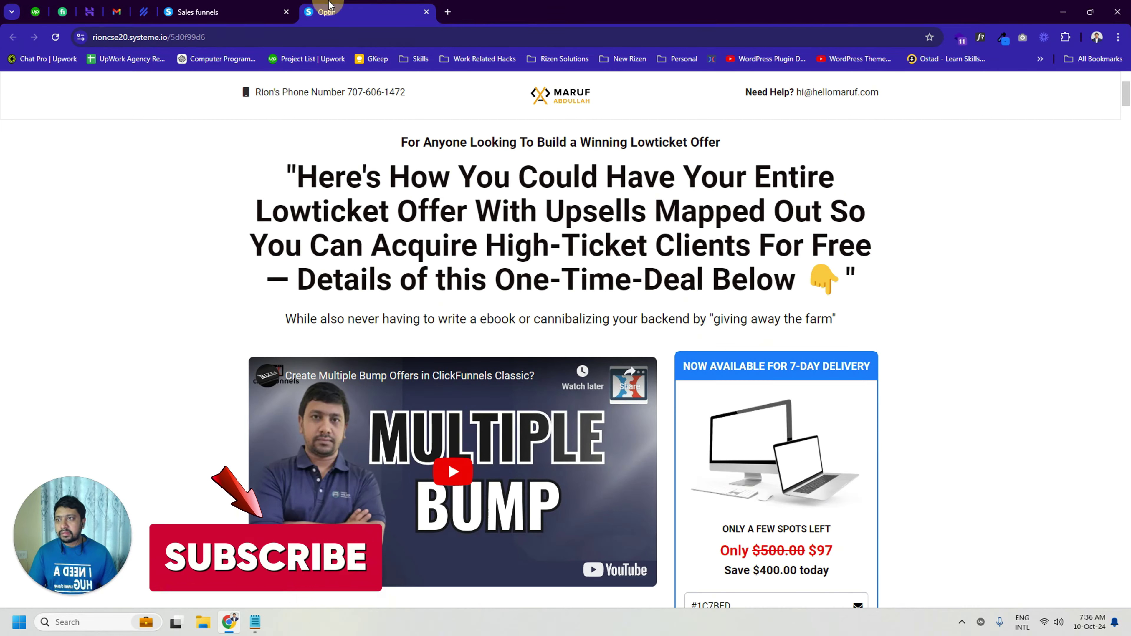
Step: Reload the Optin page, dismiss the Windows Security notification, and take a full-page capture with GoFullPage
key("F5")
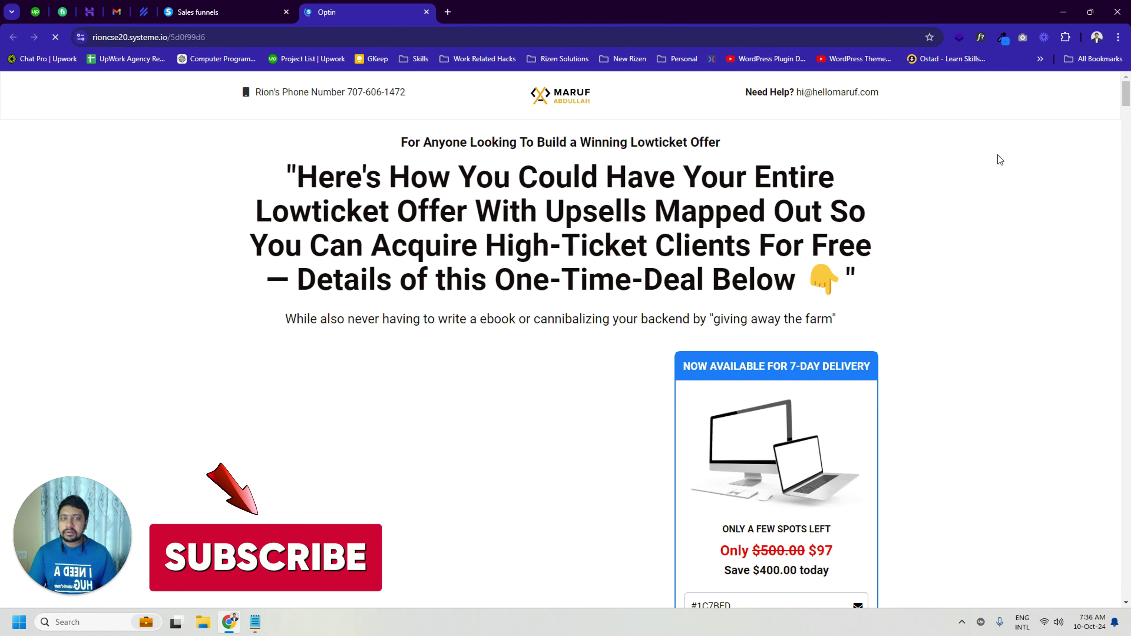
left_click(1124, 133)
left_click_drag(1124, 134, 1126, 74)
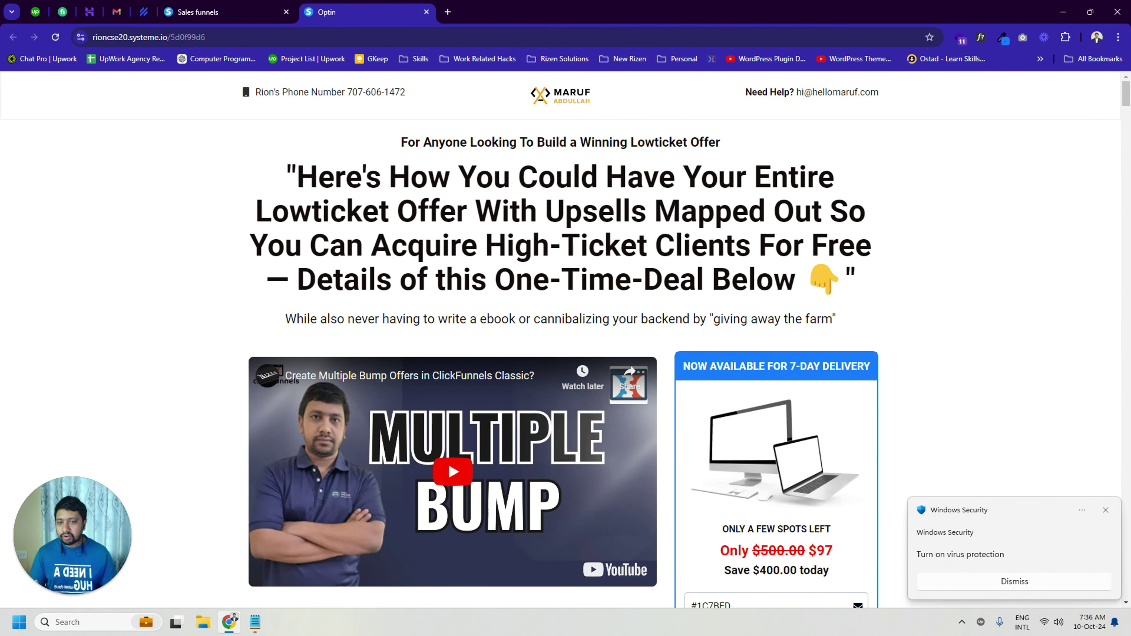
left_click(1106, 511)
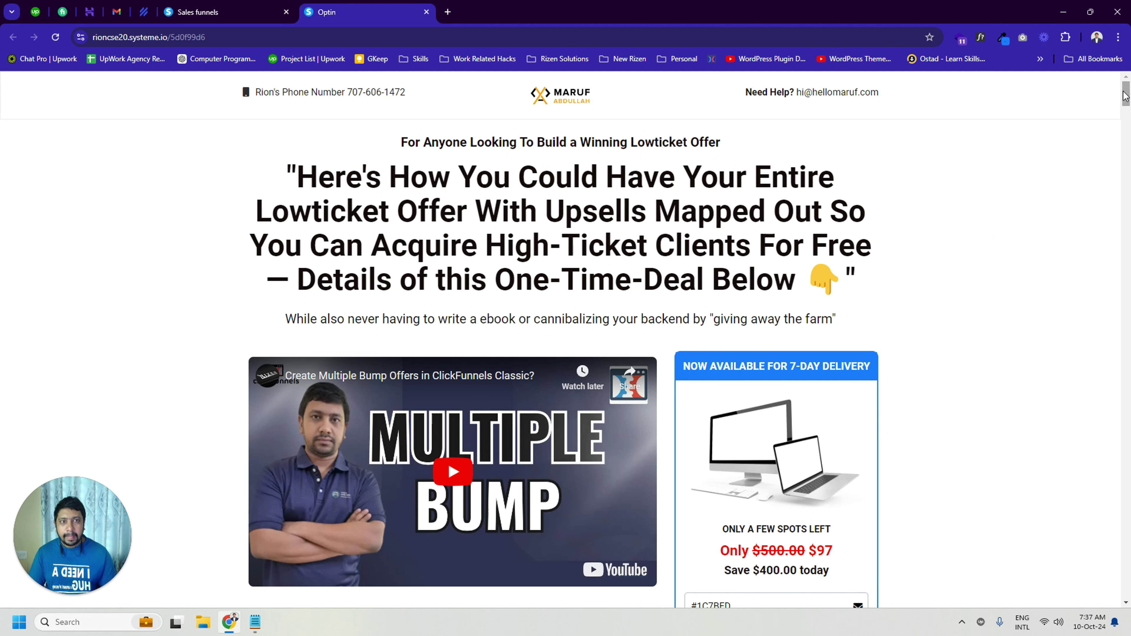
left_click_drag(1125, 97, 1126, 83)
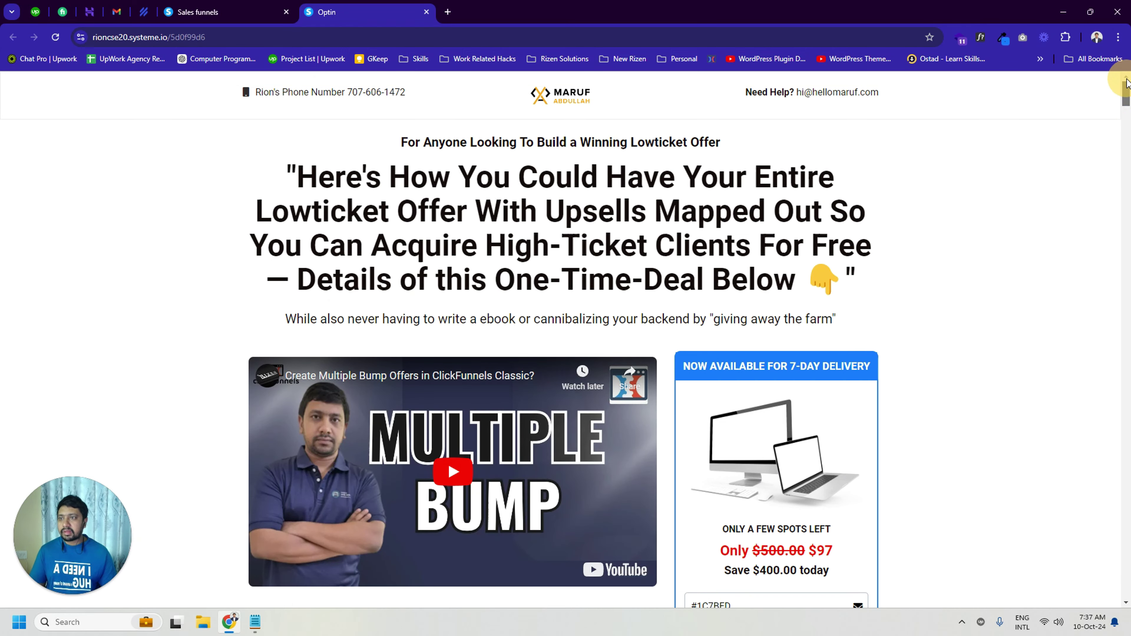
right_click(398, 166)
left_click(443, 210)
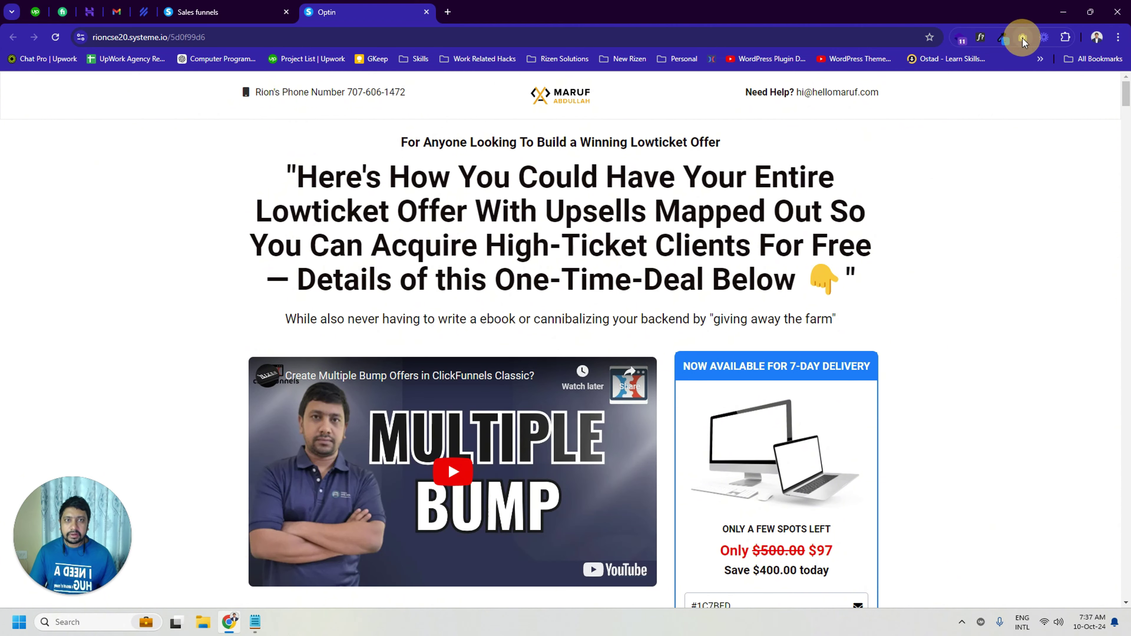
left_click(1022, 38)
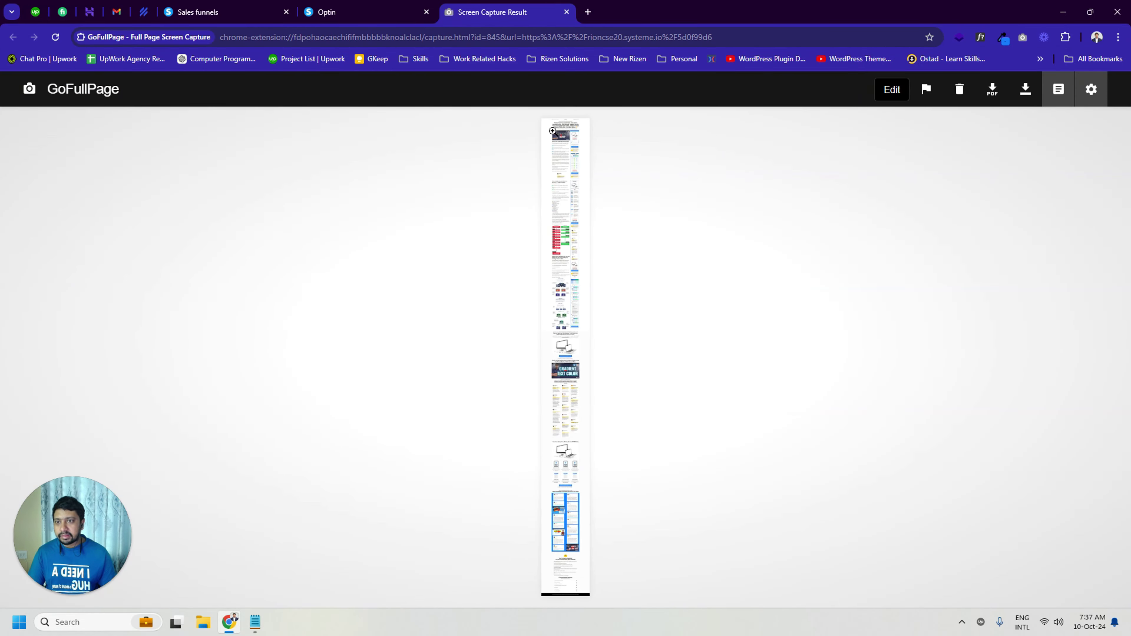
Step: Inspect the beginning of the captured page at full size, and download the capture as a PDF and as a PNG image
left_click(562, 197)
scroll(565, 205, "up", 10)
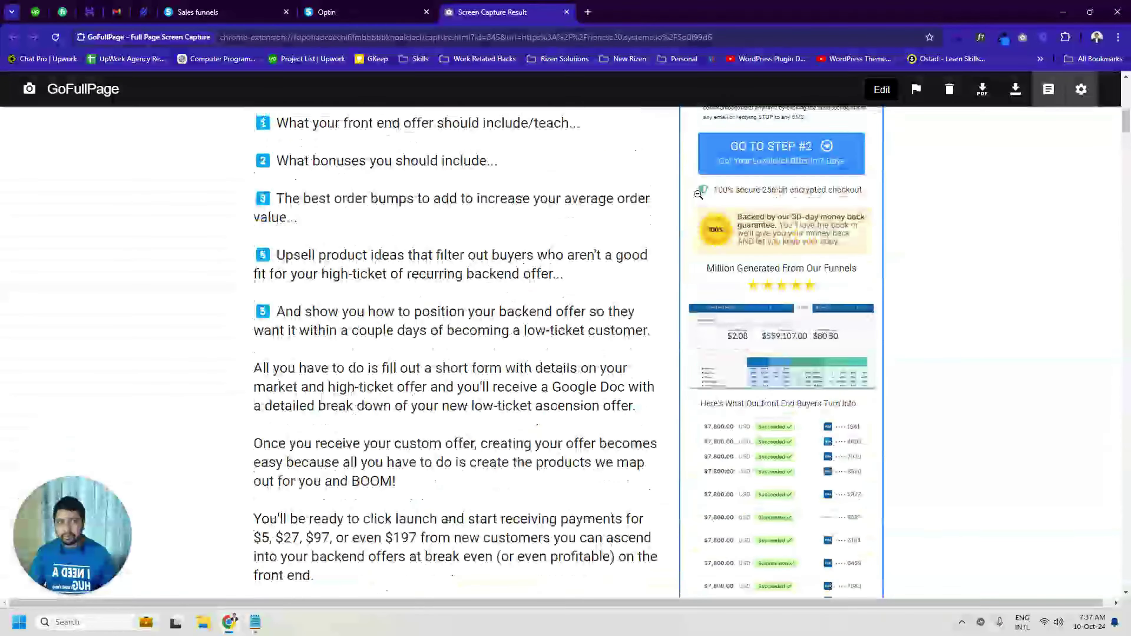
mouse_move(1125, 110)
left_mouse_down()
mouse_move(1126, 88)
mouse_move(1110, 580)
mouse_move(1128, 532)
mouse_move(1124, 91)
left_mouse_up()
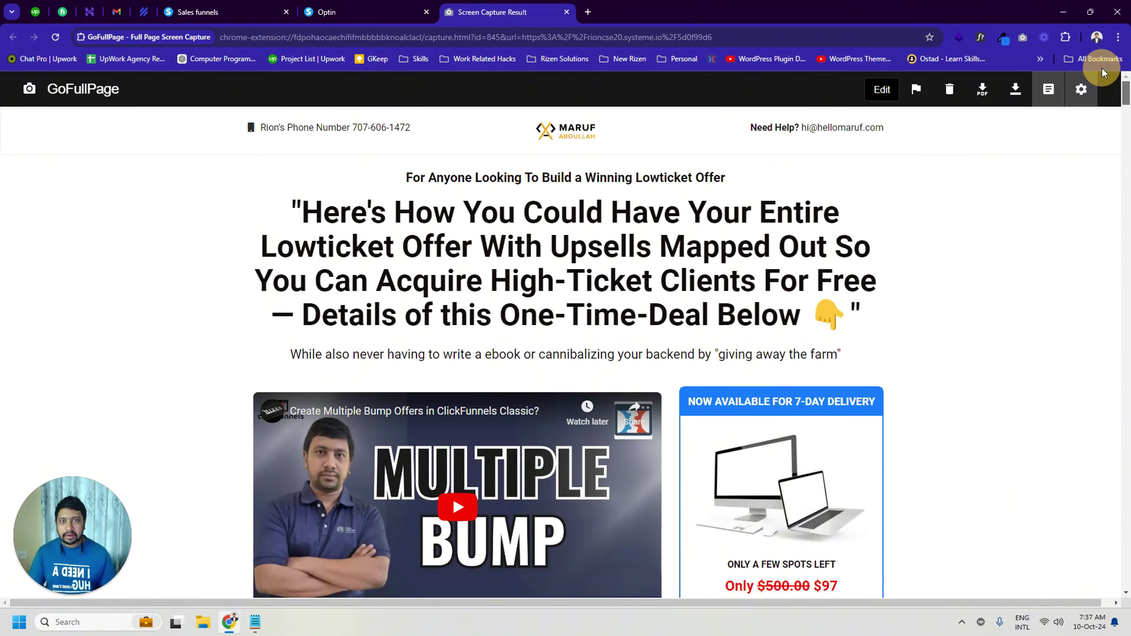
left_click(982, 92)
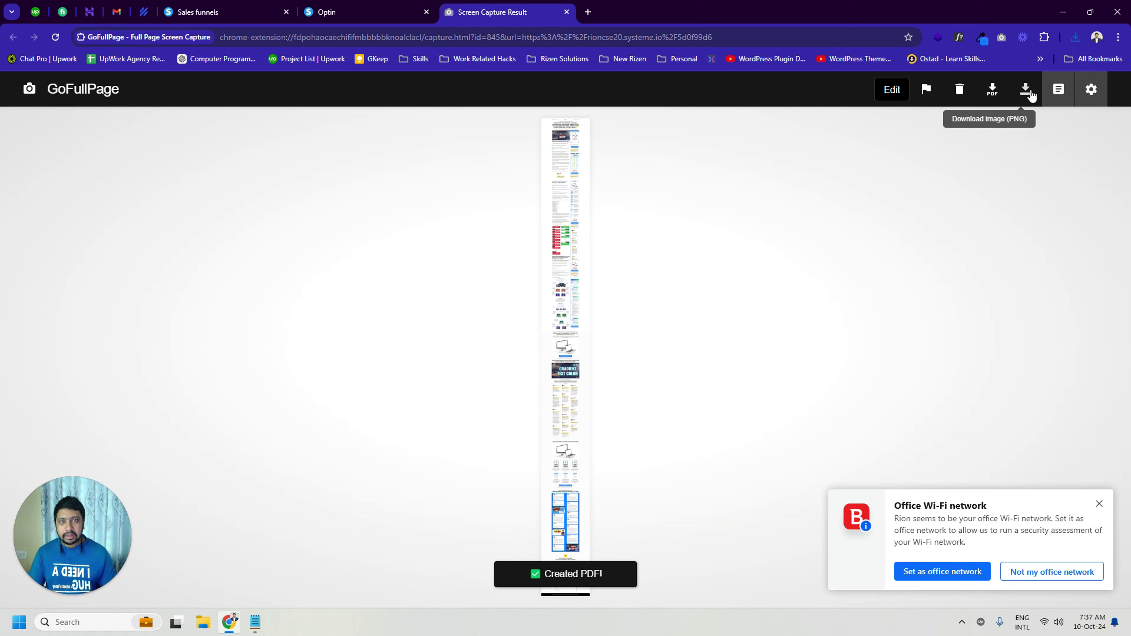
left_click(1026, 93)
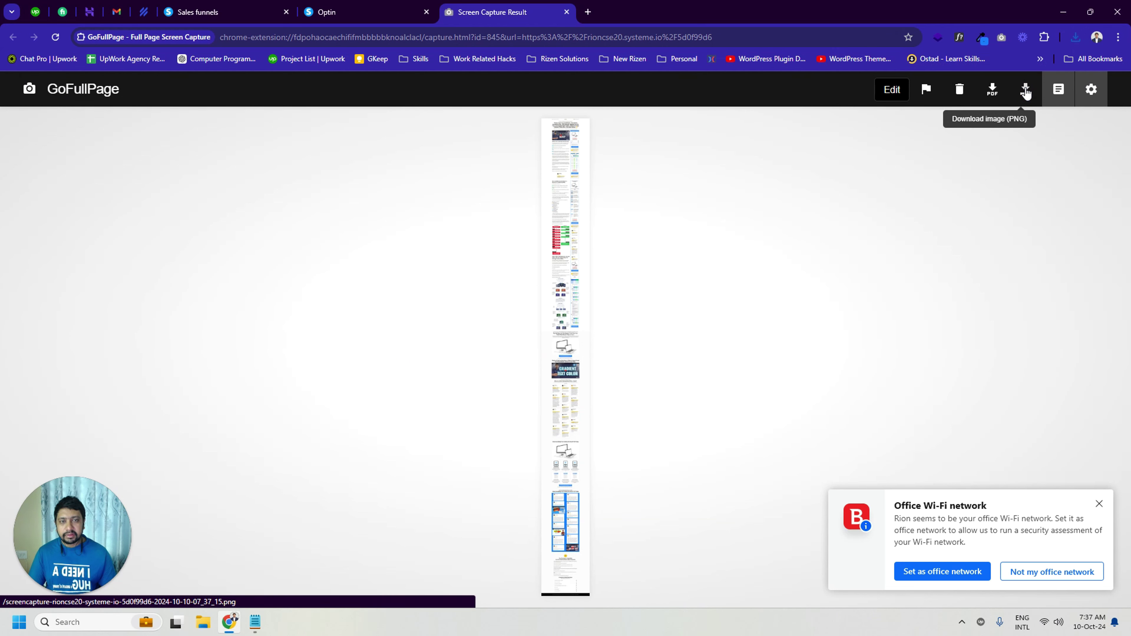
Step: Examine the image format choices in GoFullPage's options, close them and dismiss the Wi-Fi network notification
left_click(1091, 90)
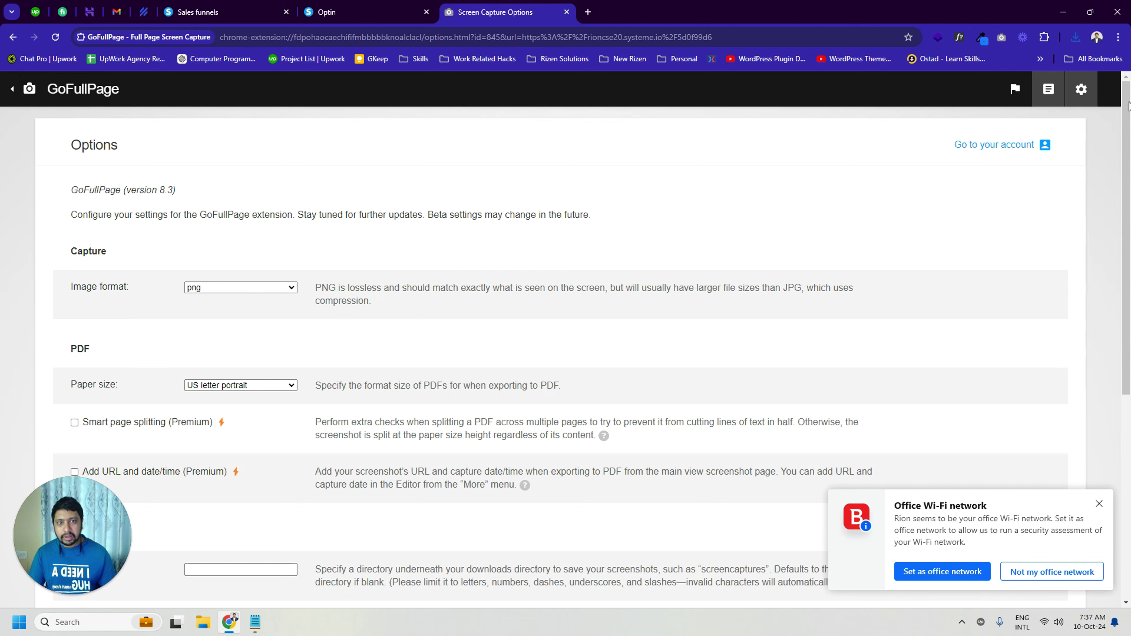
left_click(235, 290)
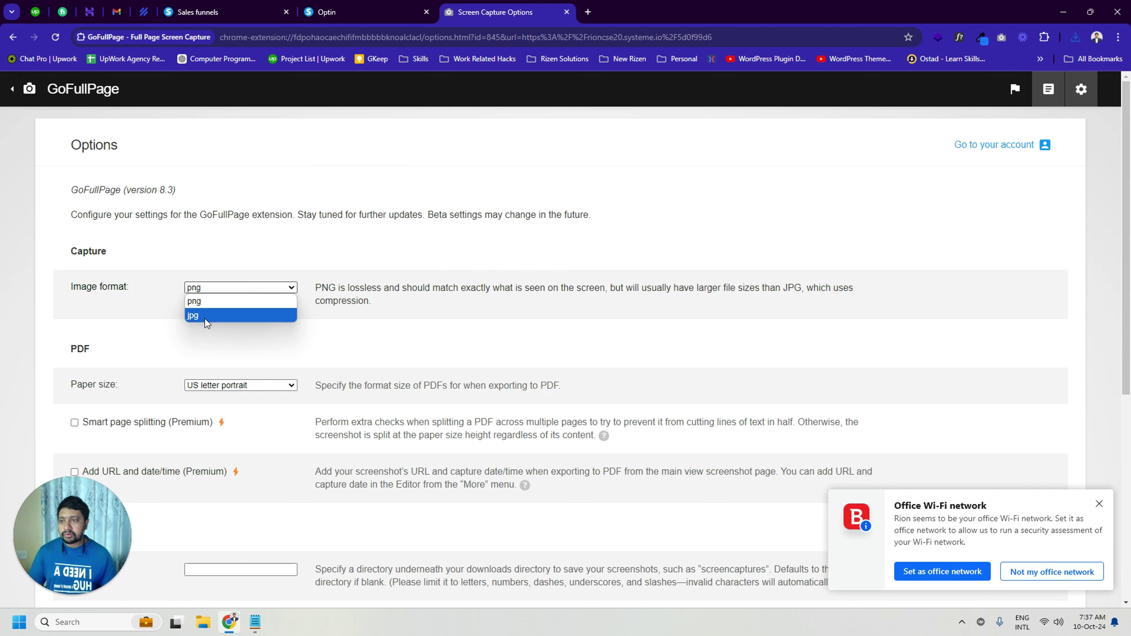
left_click(416, 294)
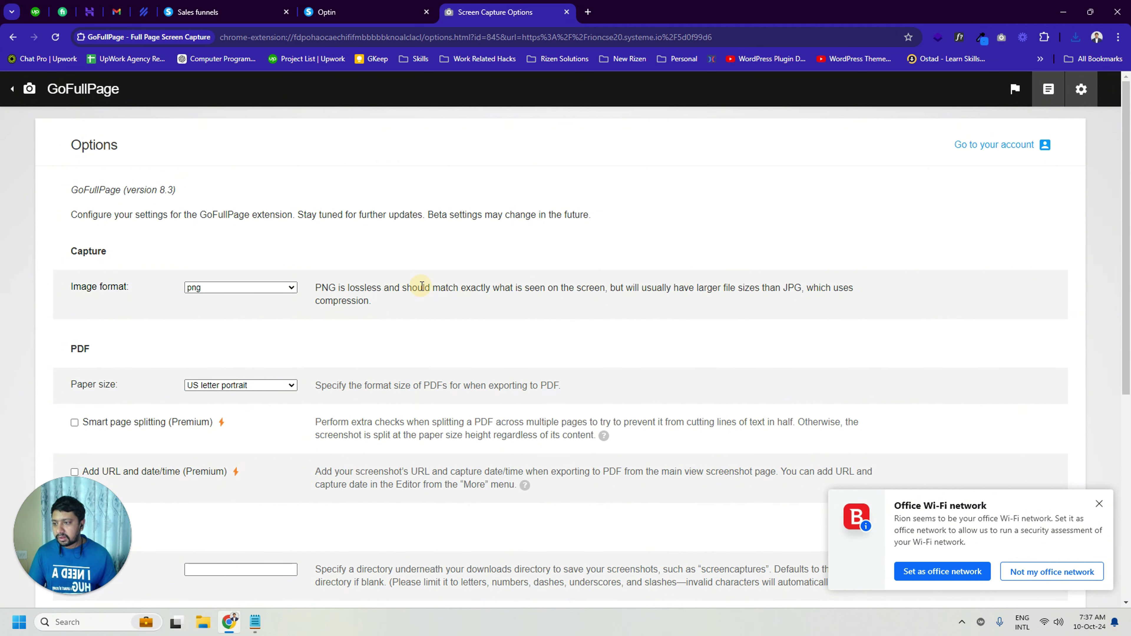
left_click(566, 12)
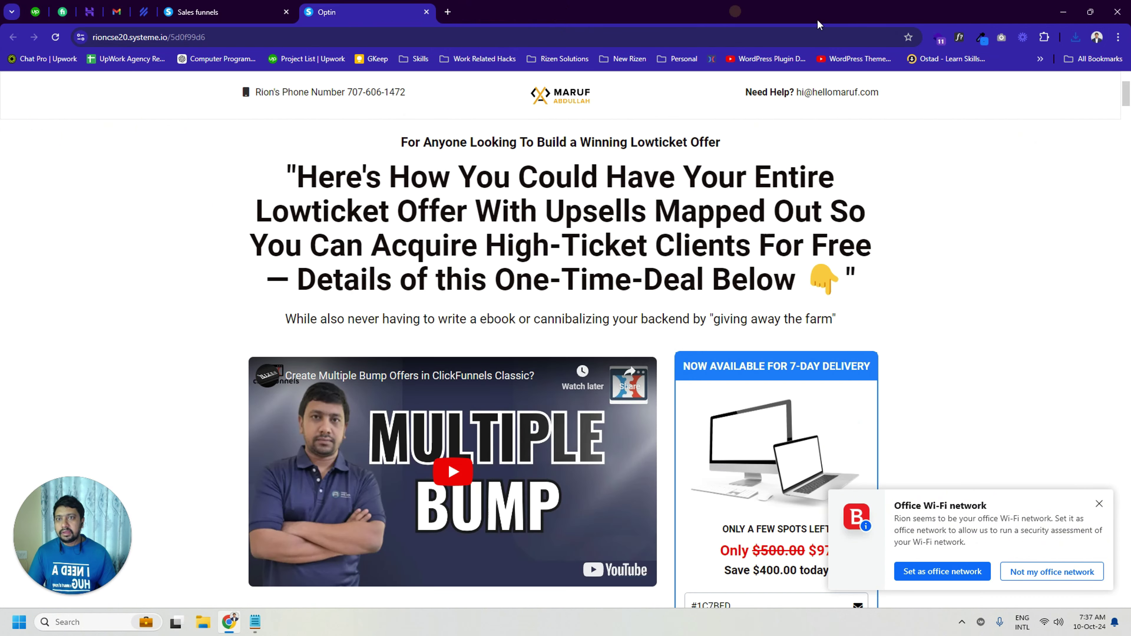
left_click(1099, 504)
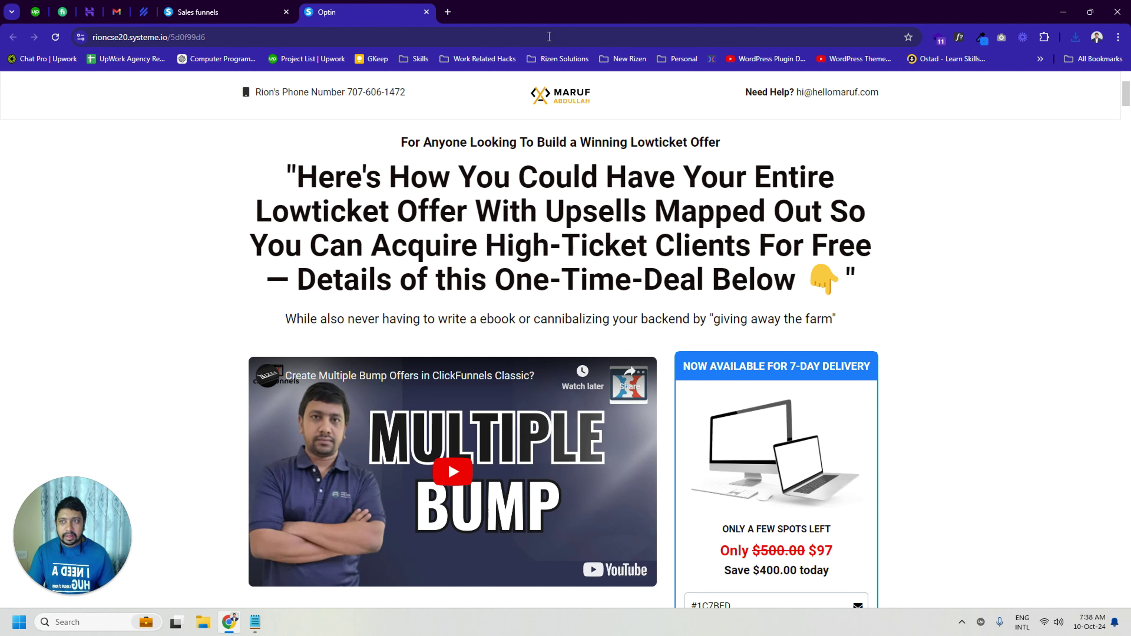
Step: Search Google for "lightshot chrome extension" in a new tab and open the Lightshot (screenshot tool) store page
left_click(447, 12)
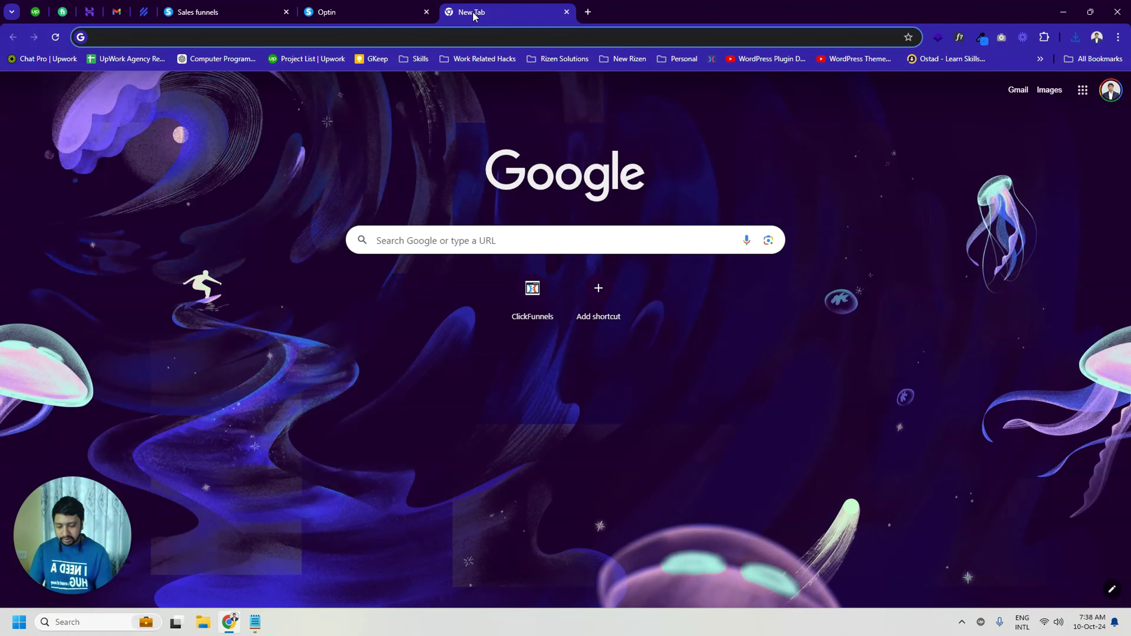
type("lightshot")
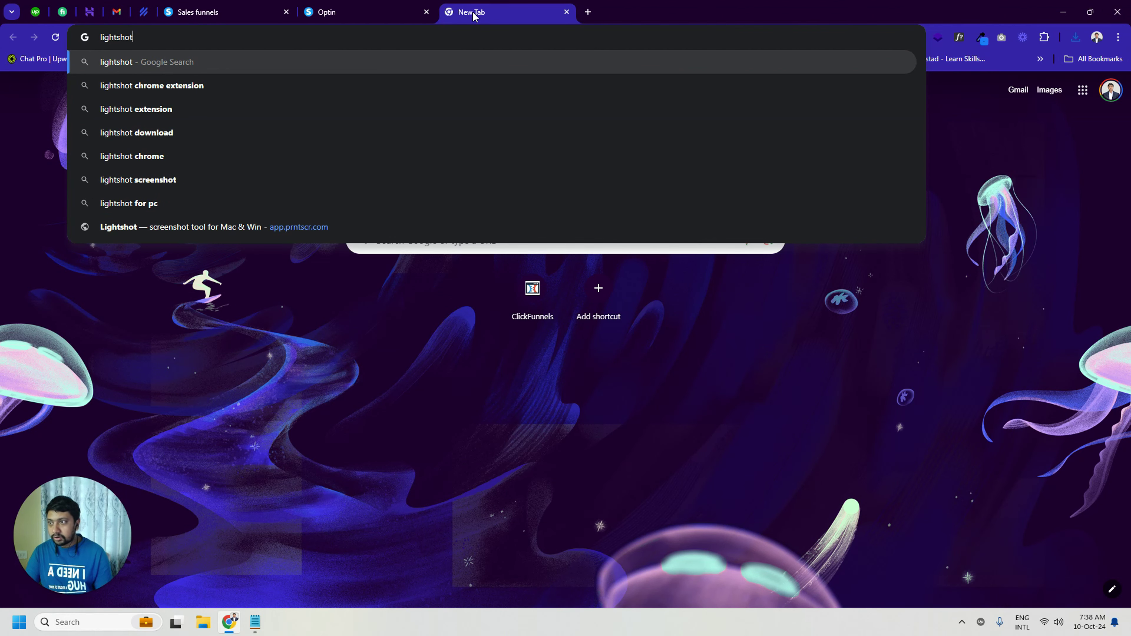
key("Down")
key("Return")
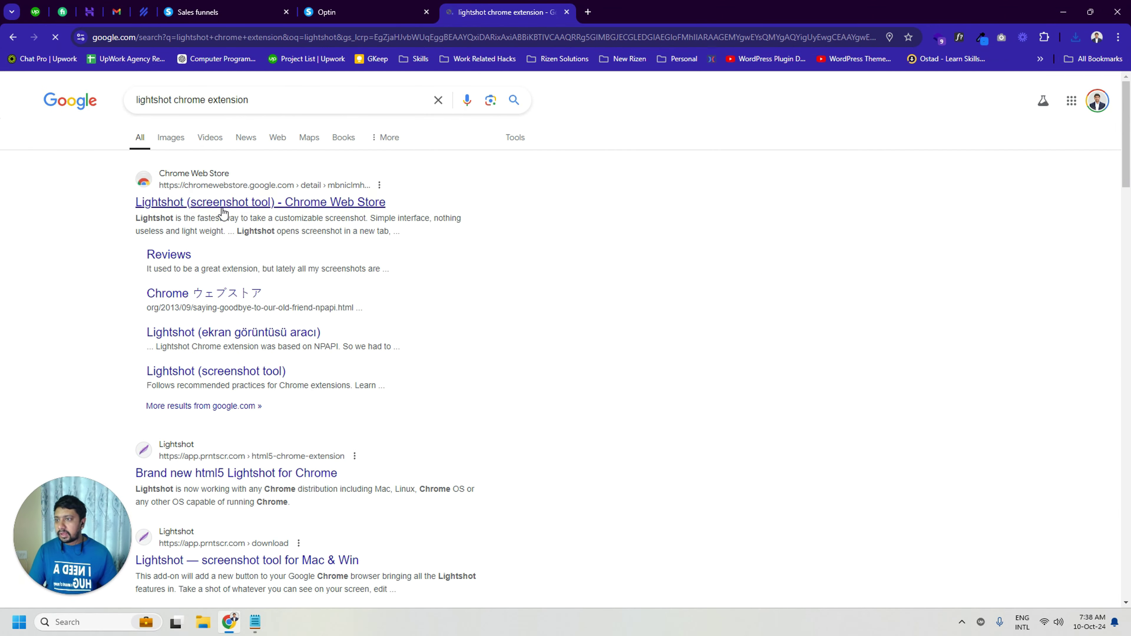
left_click(230, 210)
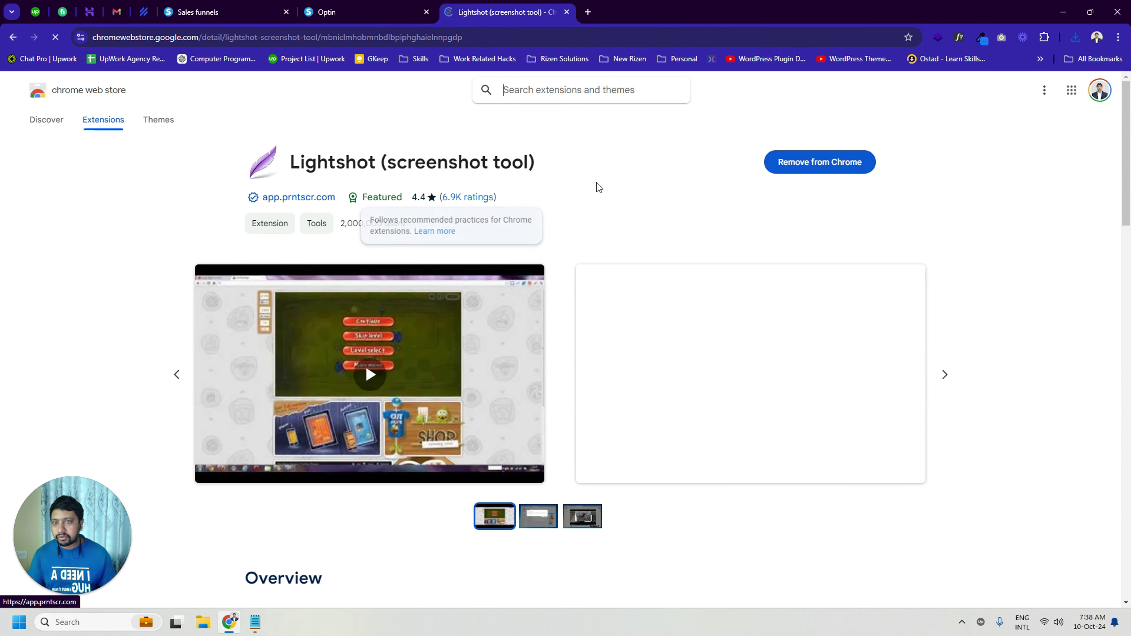
Step: Pin the Lightshot extension to the browser and close the extensions list
left_click(1044, 37)
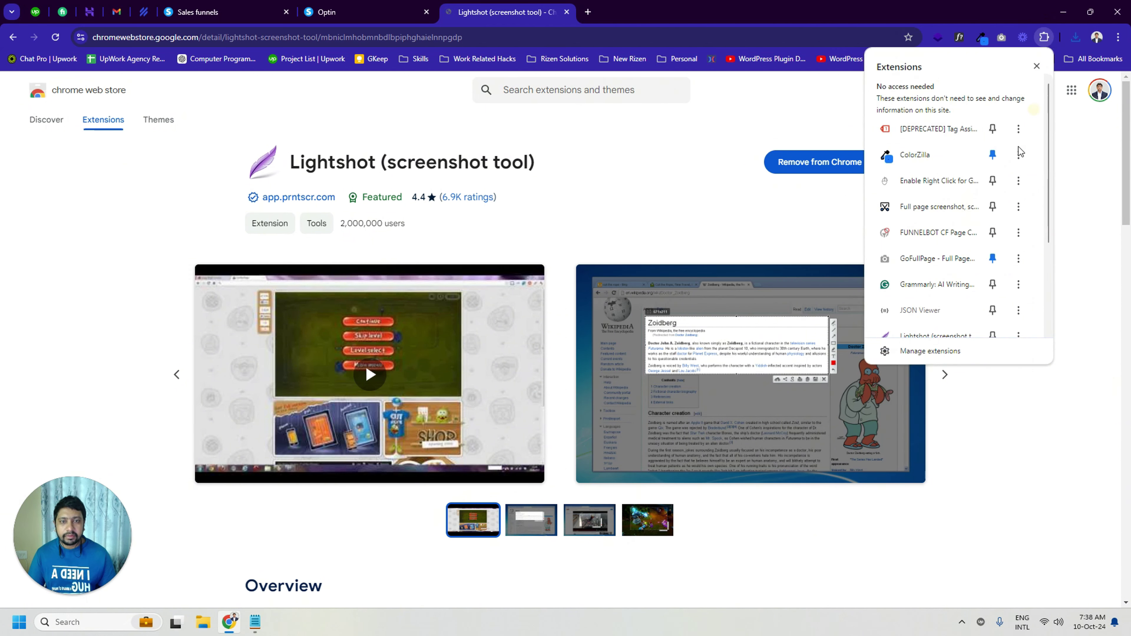
scroll(907, 280, "down", 3)
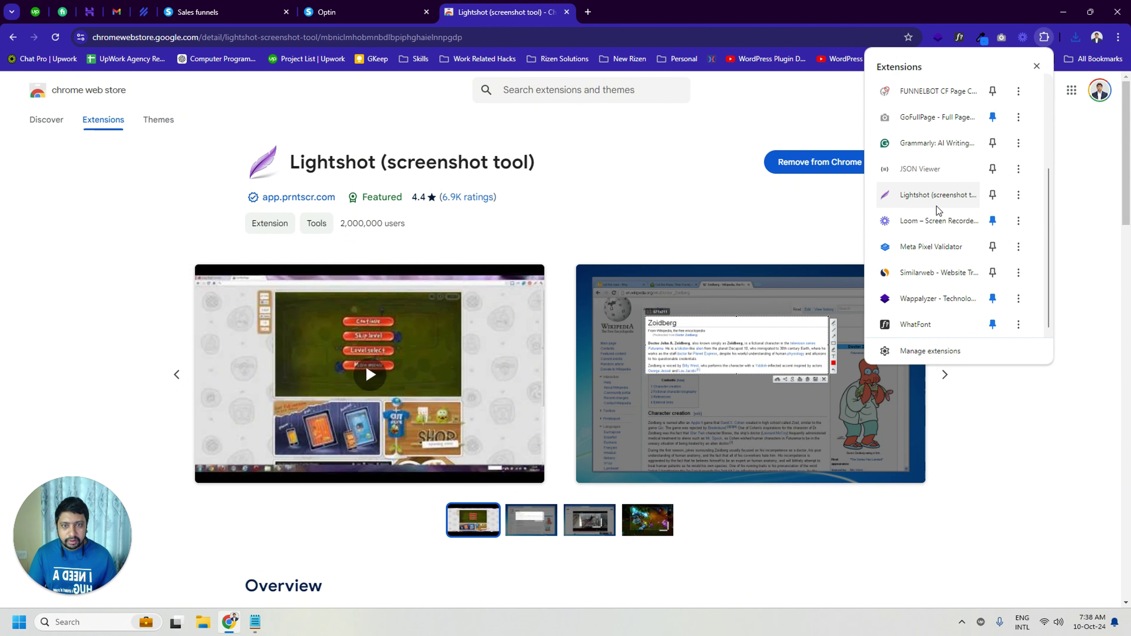
left_click(993, 195)
left_click(694, 7)
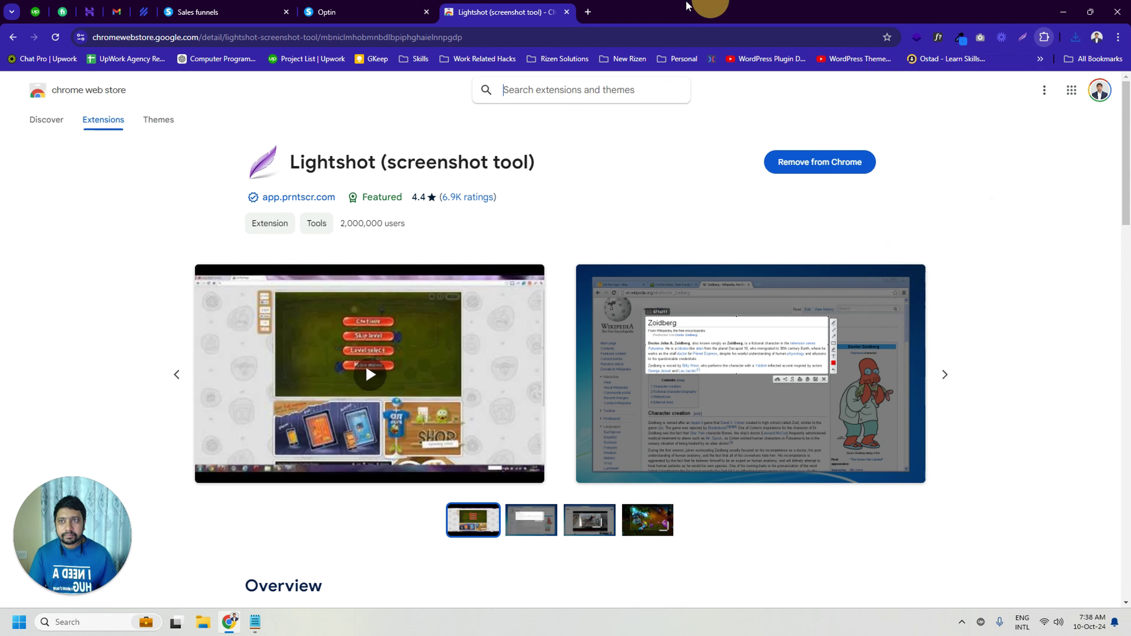
Step: Reload the Optin page and start a Lightshot screenshot of it, keeping only one capture tab open
left_click(347, 12)
left_click(56, 38)
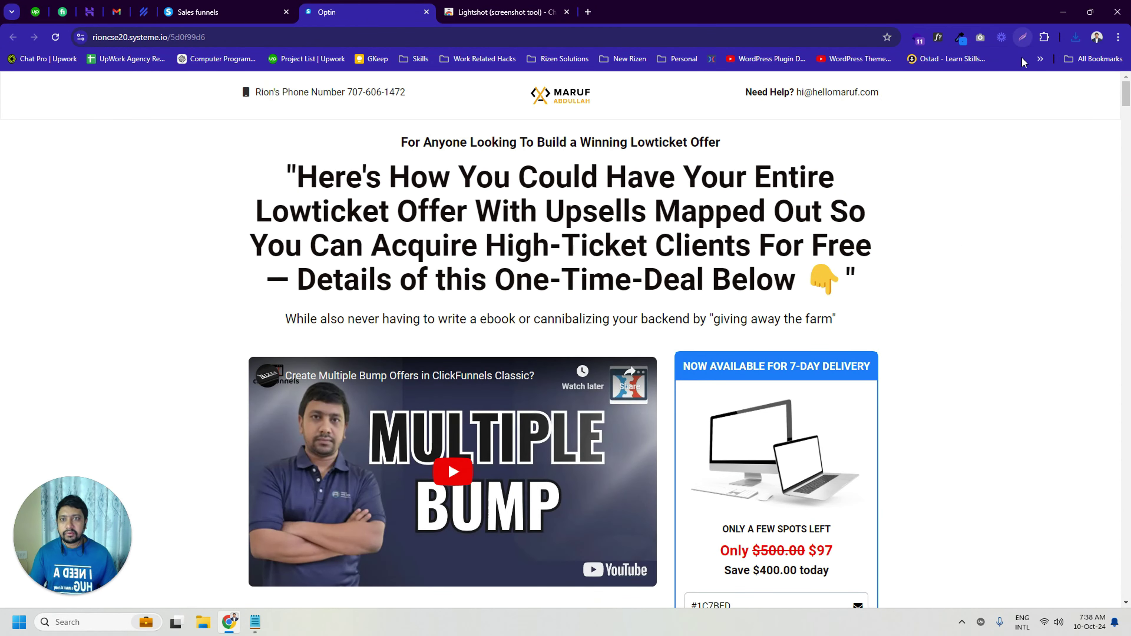
left_click(1023, 35)
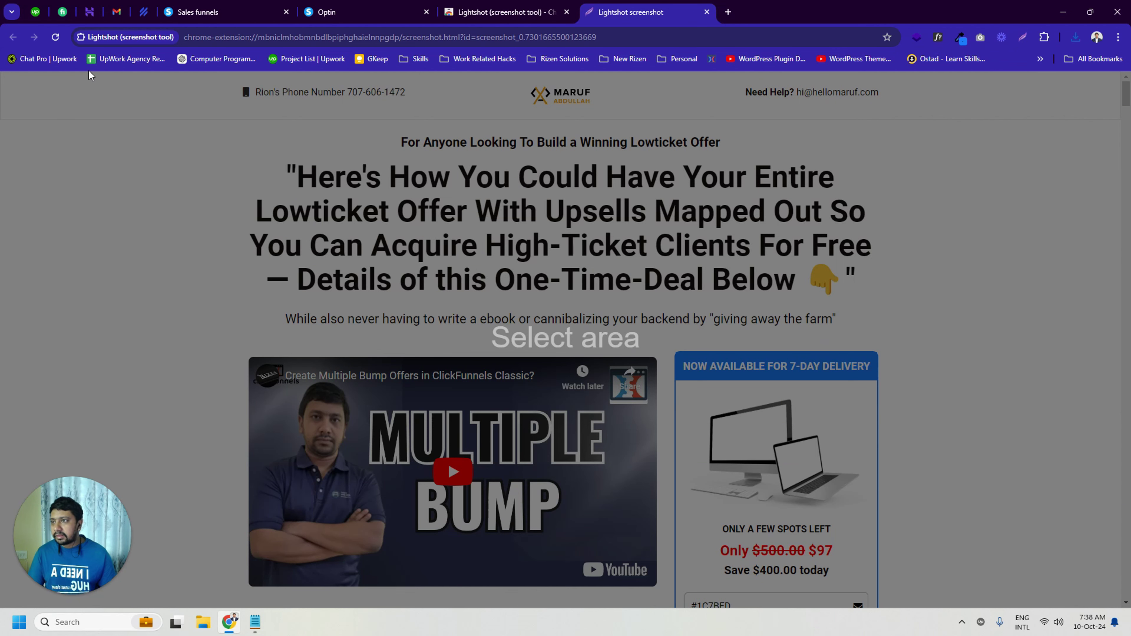
left_click(1023, 37)
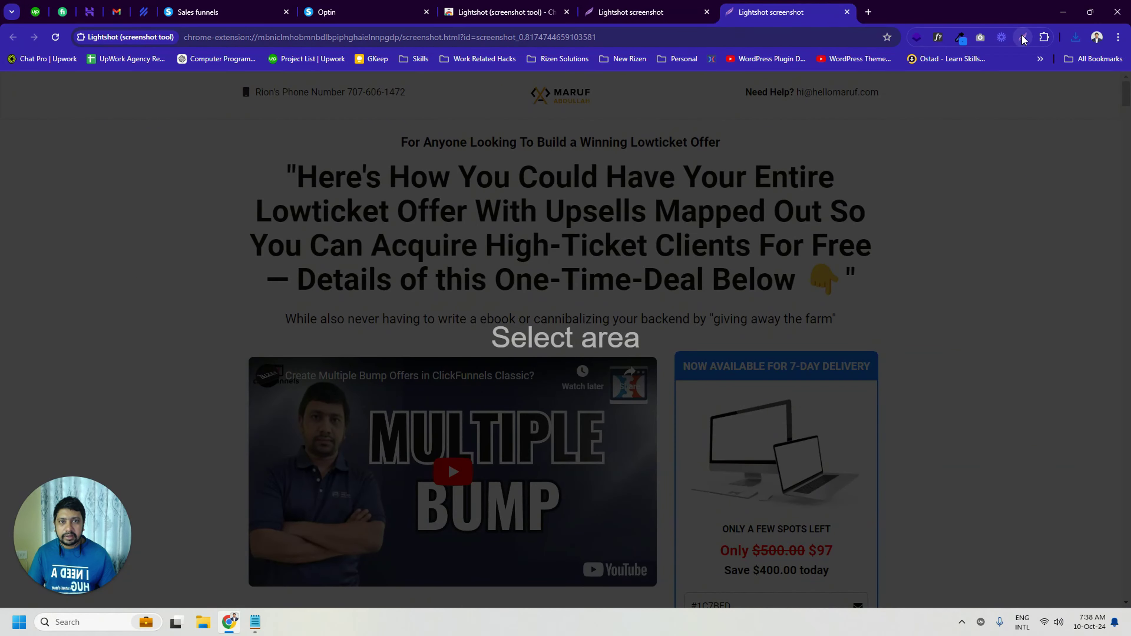
left_click(846, 12)
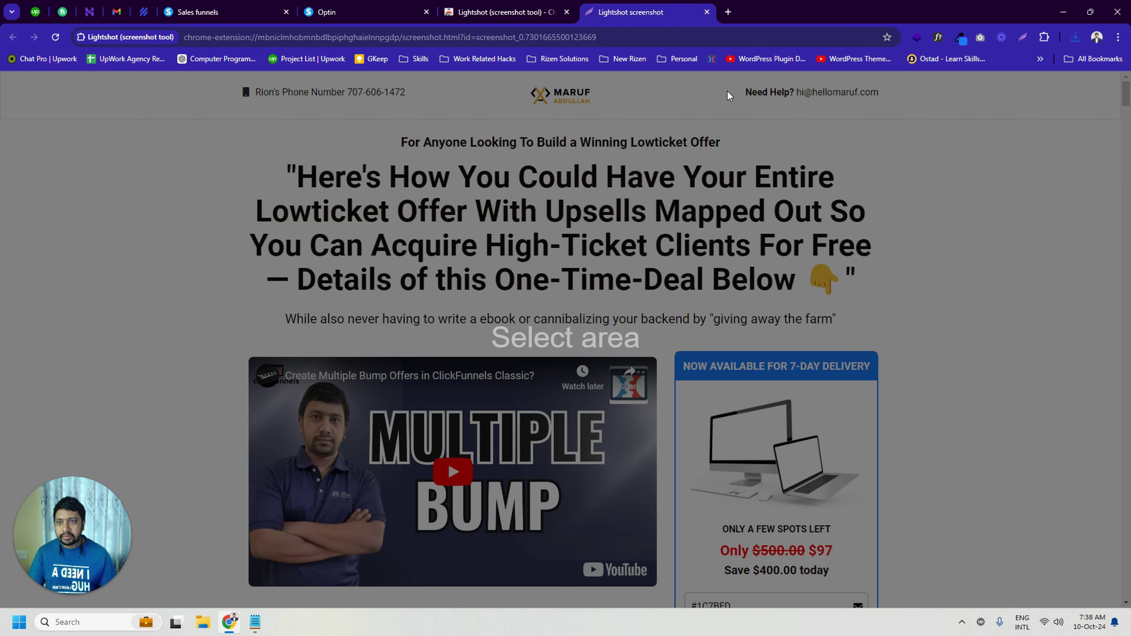
Step: Select an area spanning the logo and pricing box, circle the headline's "Entire" with the red pencil, and upload the screenshot
left_click_drag(468, 73, 999, 596)
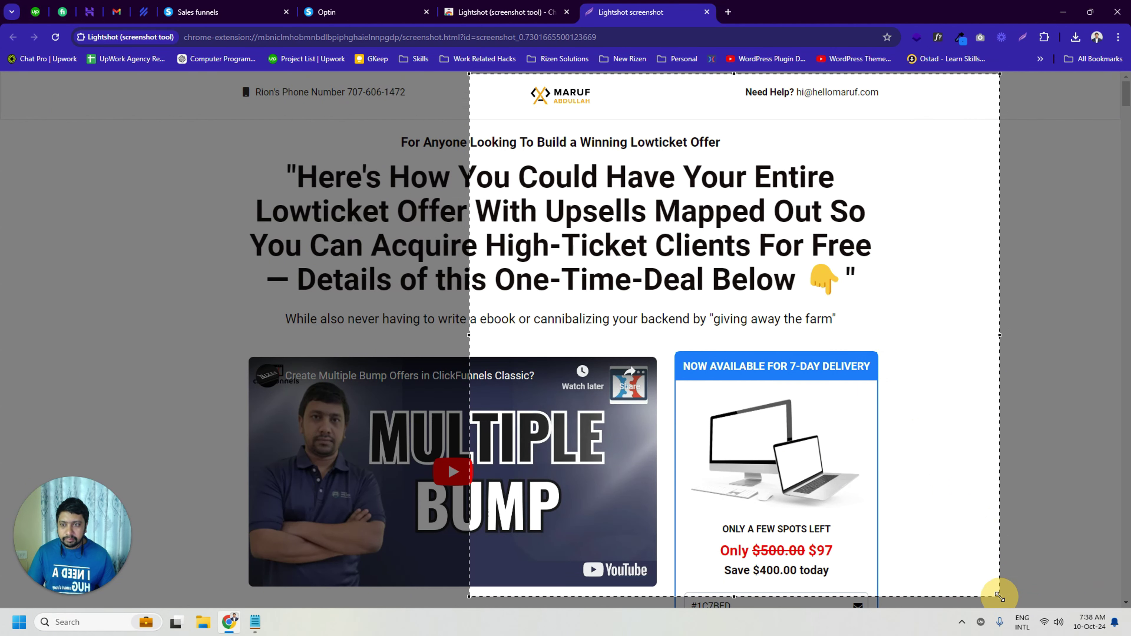
left_click_drag(999, 596, 999, 596)
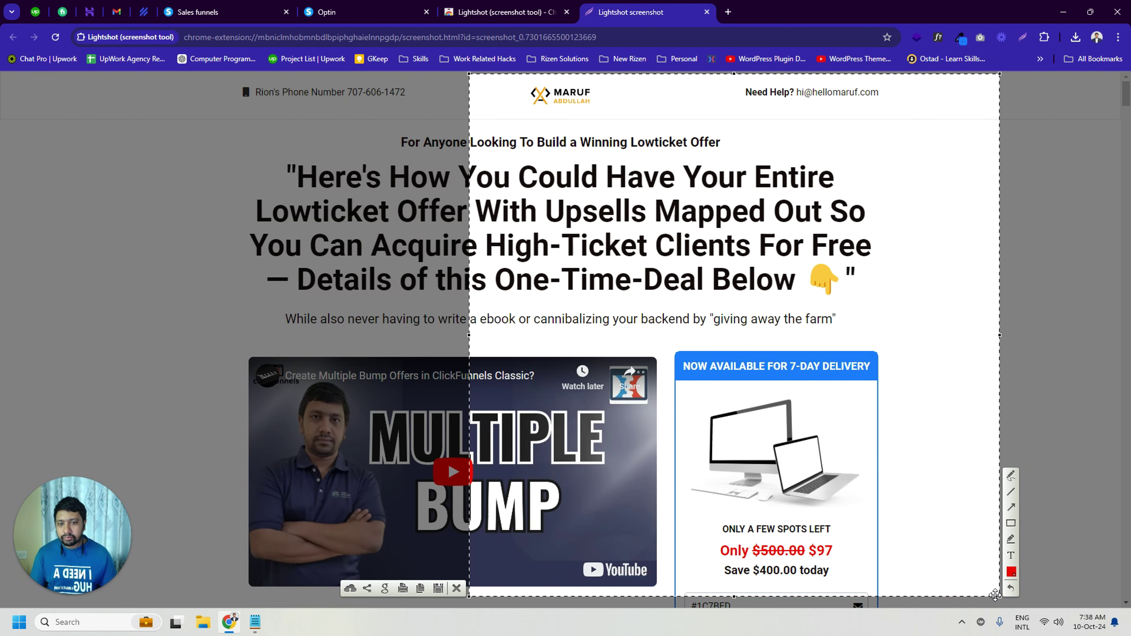
left_click(1010, 475)
mouse_move(806, 143)
left_mouse_down()
mouse_move(794, 144)
mouse_move(856, 191)
mouse_move(764, 187)
left_mouse_up()
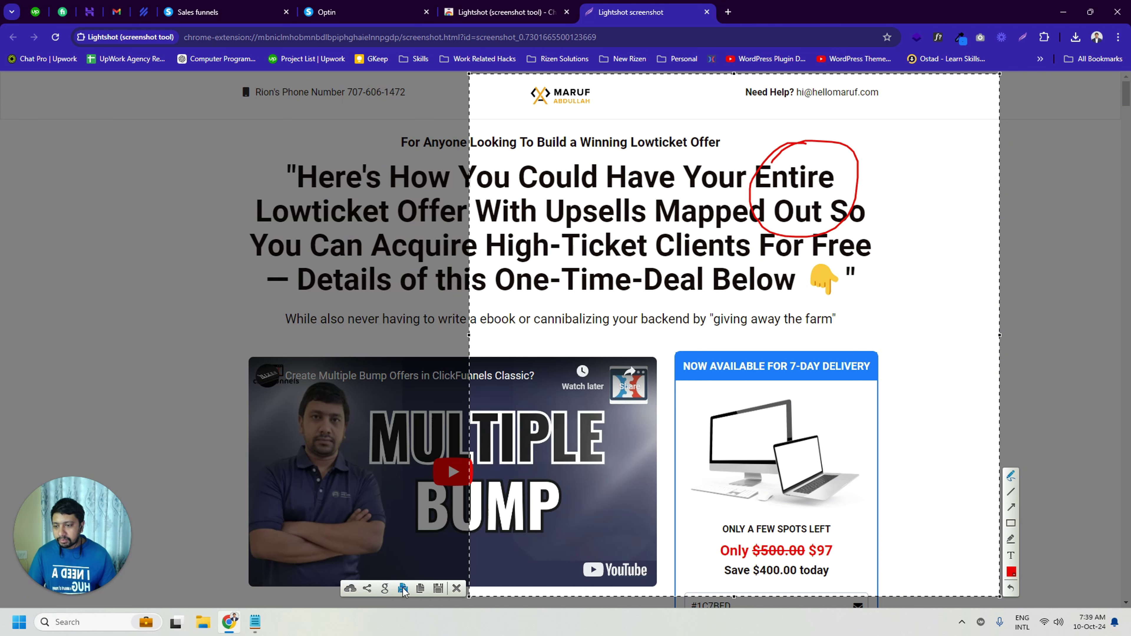
left_click(349, 589)
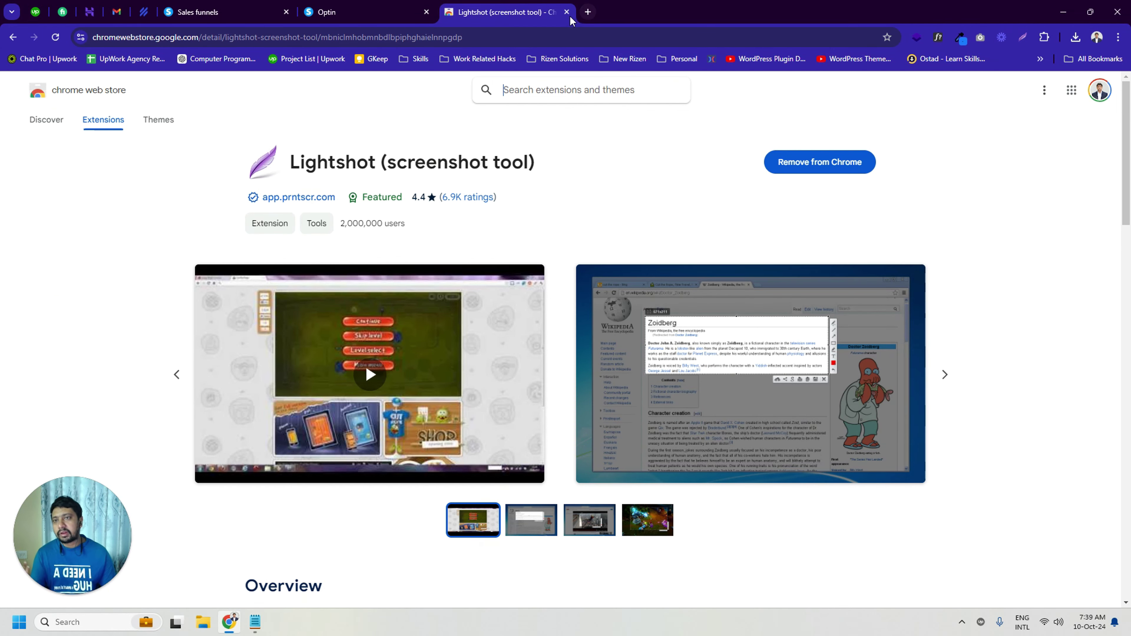
Step: Close the Lightshot store page, and select an area of about 918 × 789 px on the Optin page for a new Lightshot screenshot
left_click(403, 13)
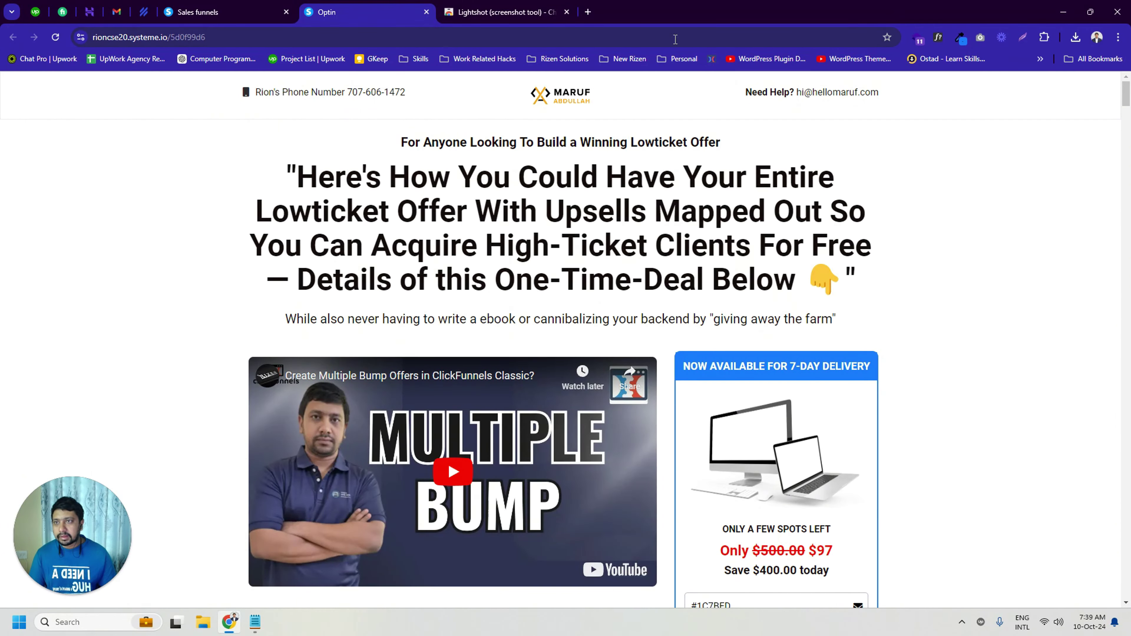
left_click(547, 12)
left_click(566, 12)
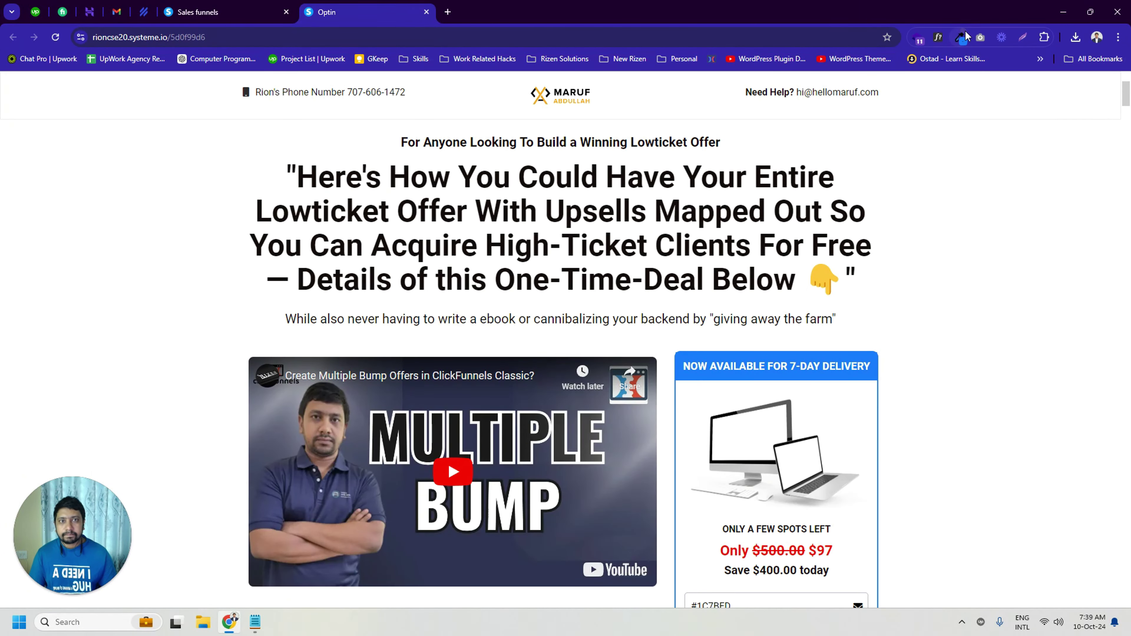
left_click(1022, 39)
left_click_drag(491, 102, 1032, 566)
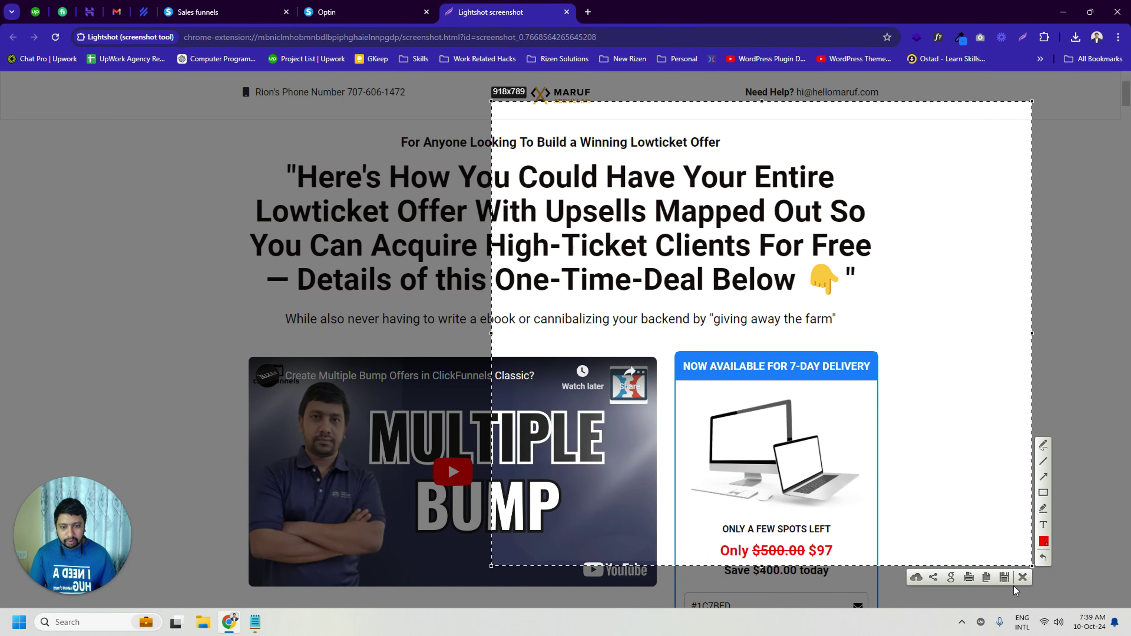
Step: Save the selected Lightshot capture as a PNG file in the Desktop folder
left_click(1004, 578)
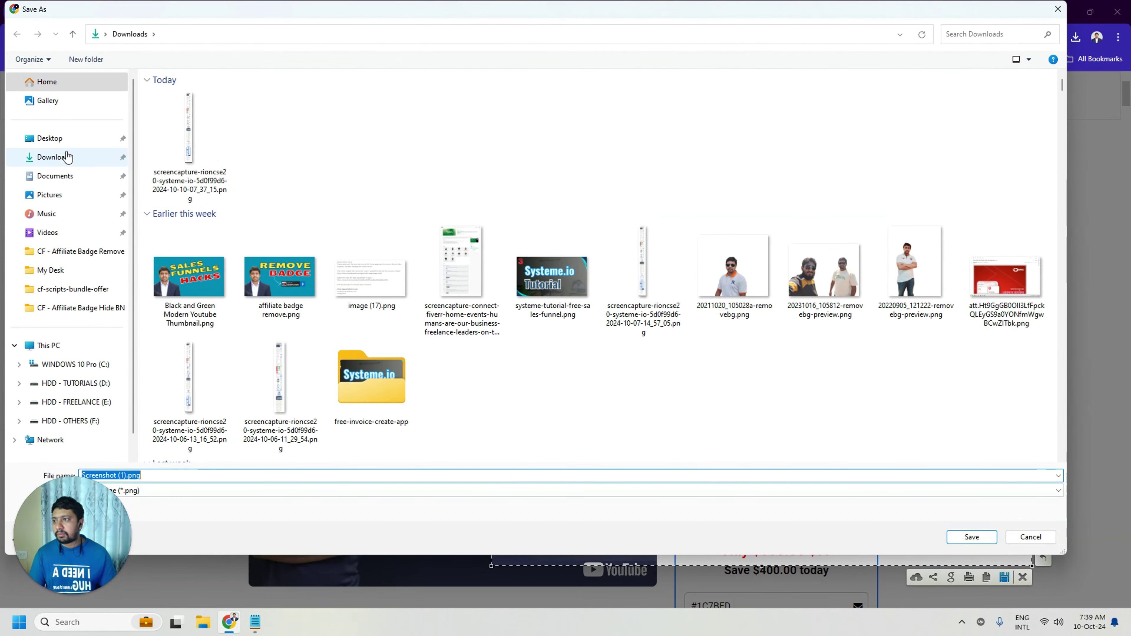
left_click(49, 138)
left_click(957, 536)
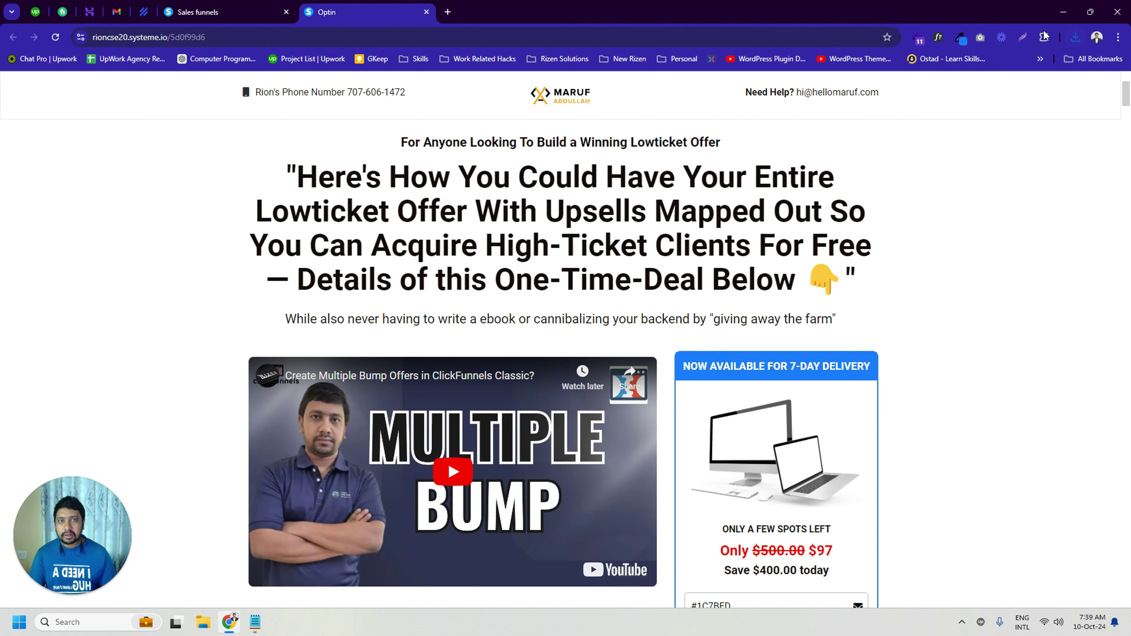
Step: Take a new Lightshot screenshot of the Optin page, selecting an area of about 1007 × 727 px, and upload it
key("Print")
left_click_drag(476, 107, 1069, 534)
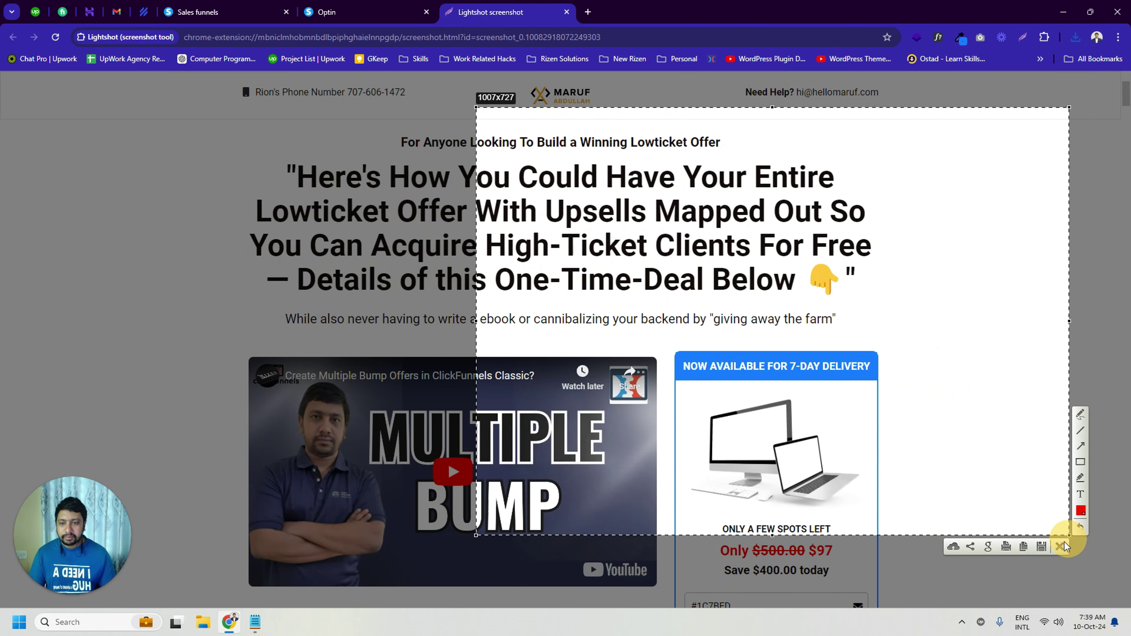
left_click(951, 546)
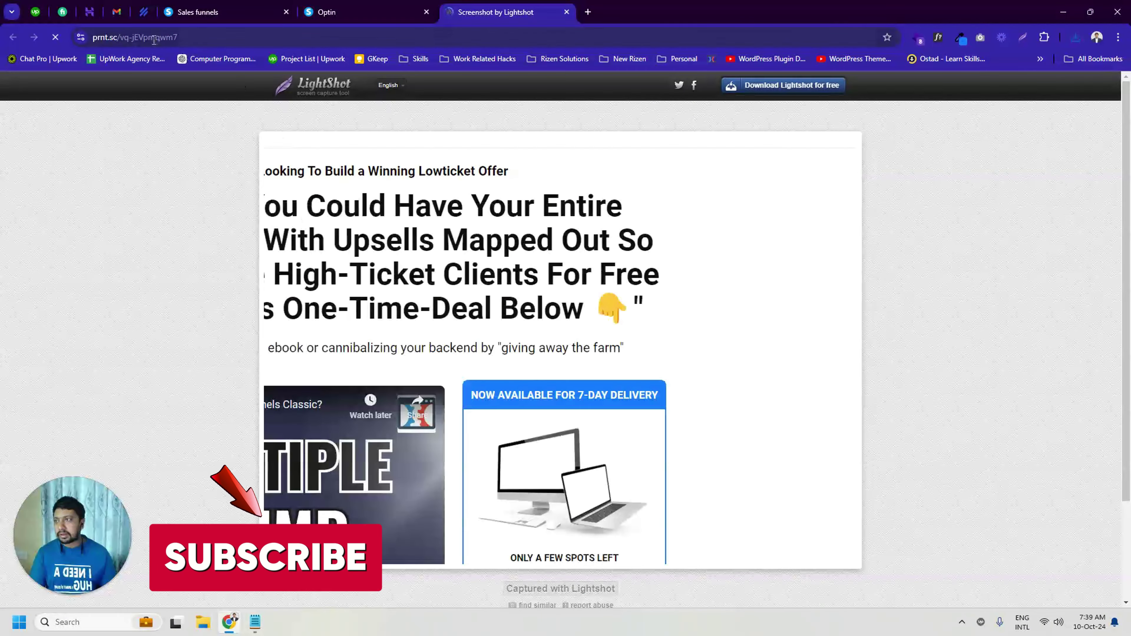
Step: View the uploaded screenshot's page, select its prnt.sc link, and close the page
scroll(597, 373, "down", 5)
scroll(596, 374, "up", 5)
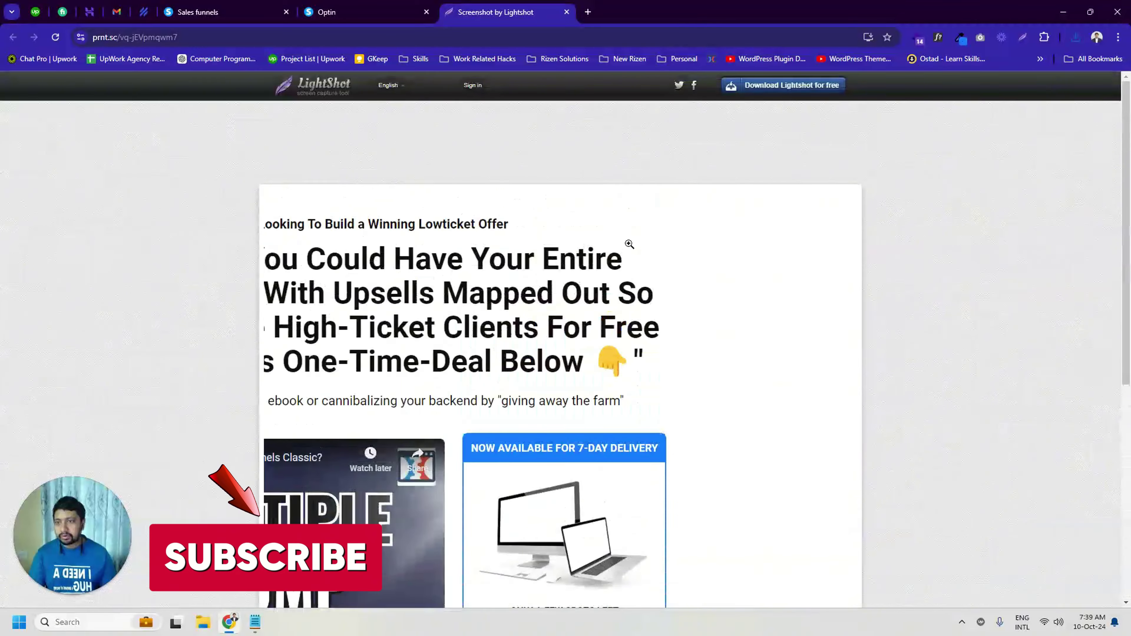
left_click(258, 40)
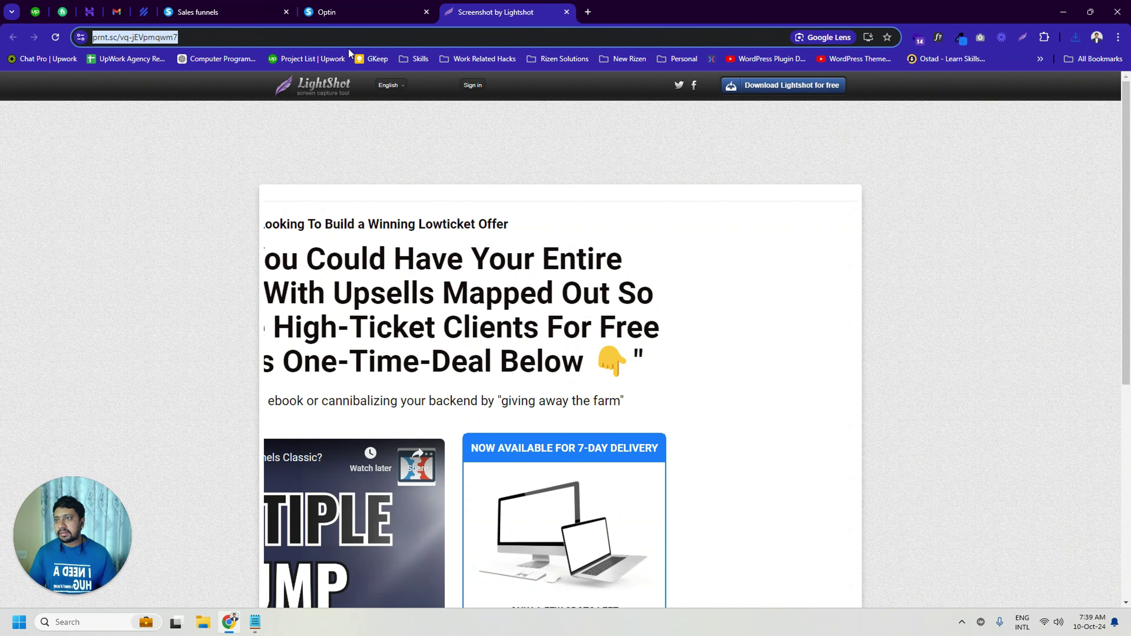
left_click(567, 12)
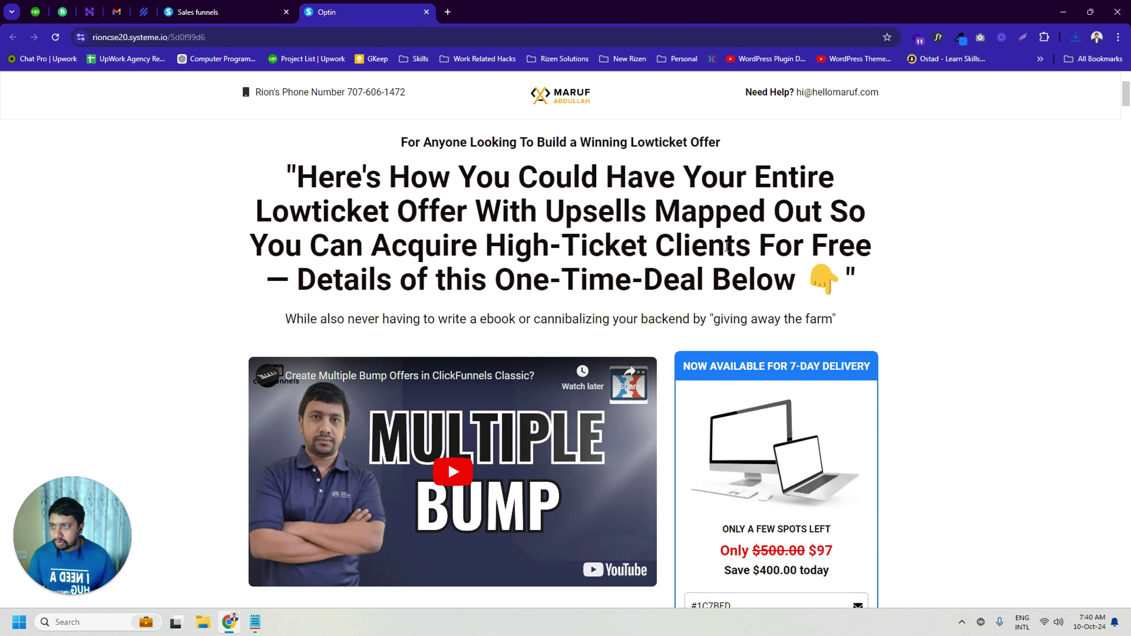
Step: Search Google in a new tab for "enable right click chrome" and open the Enable Right Click for Google Chrome store page
left_click(447, 13)
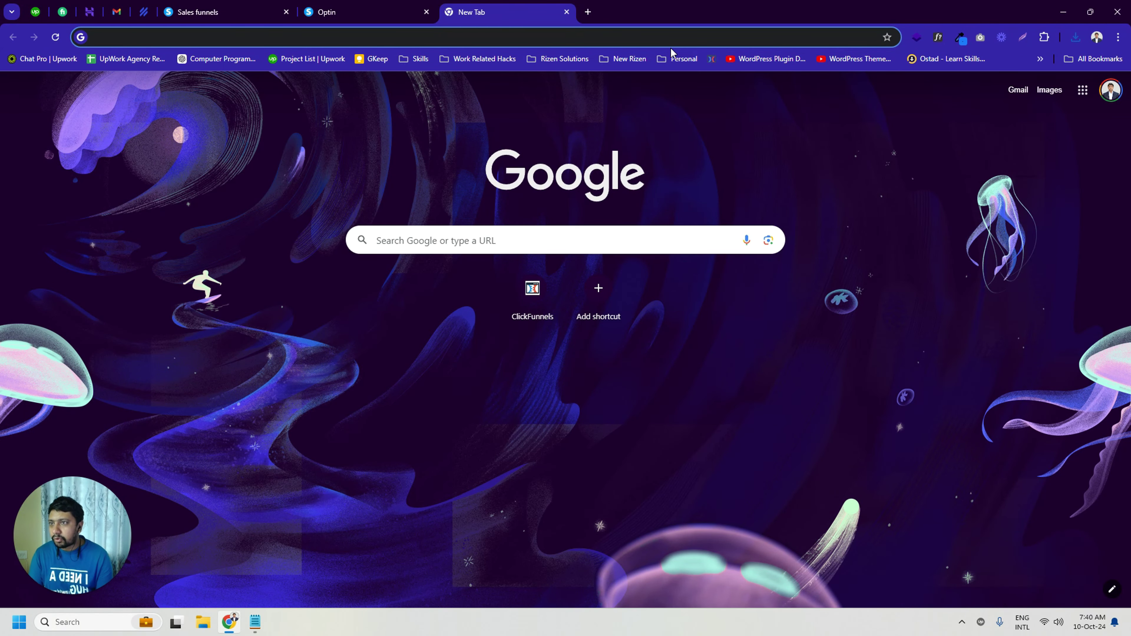
type("enab")
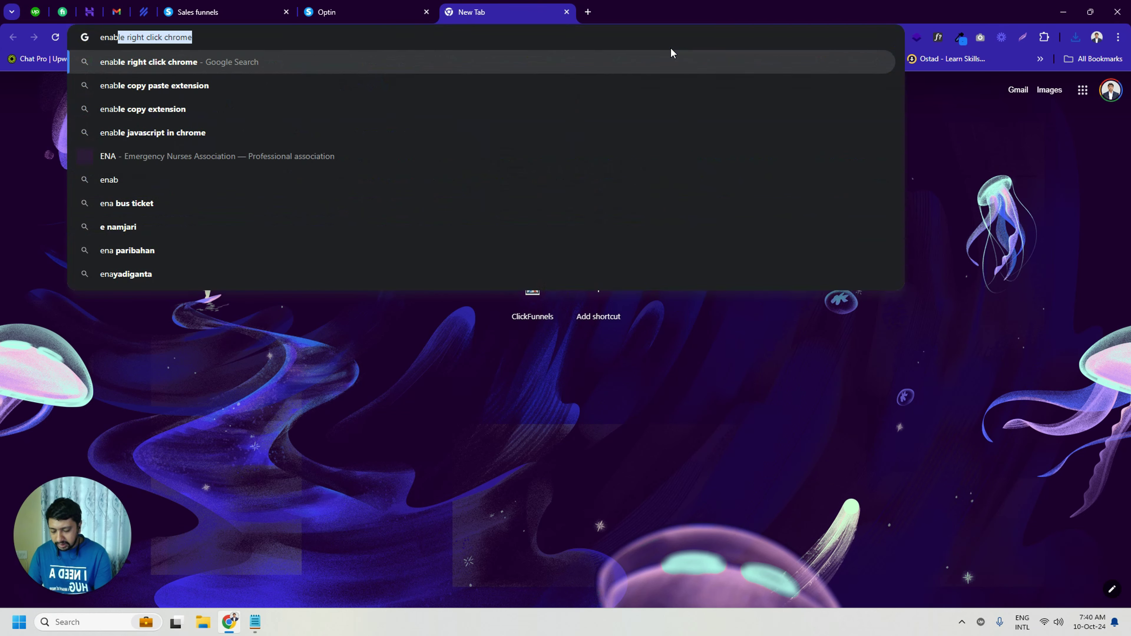
type("le right click chrome")
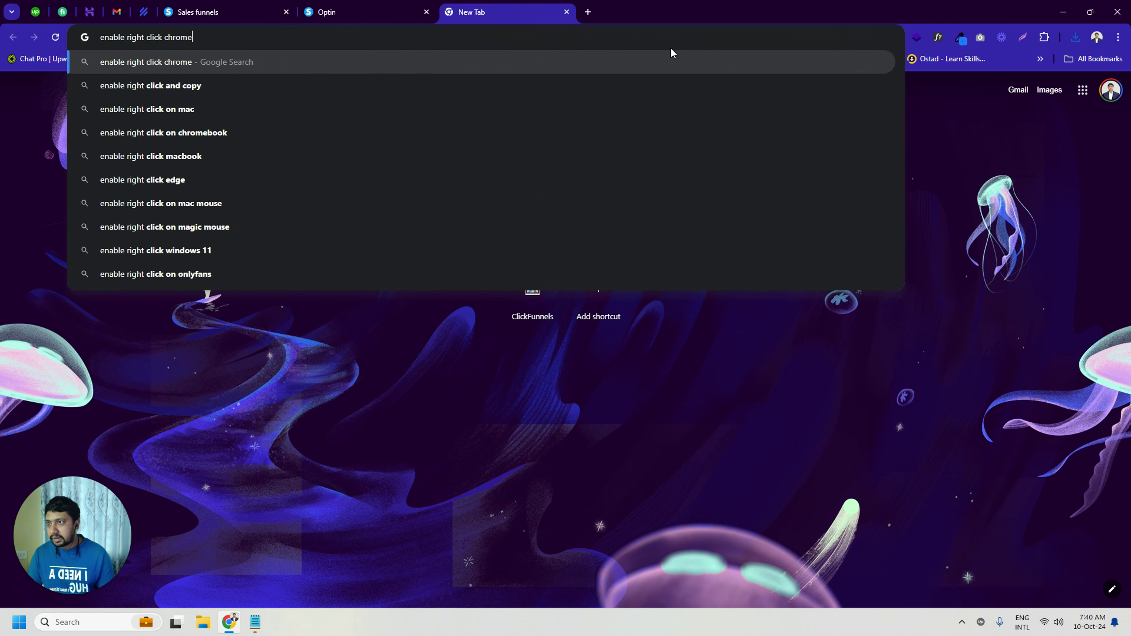
key("Return")
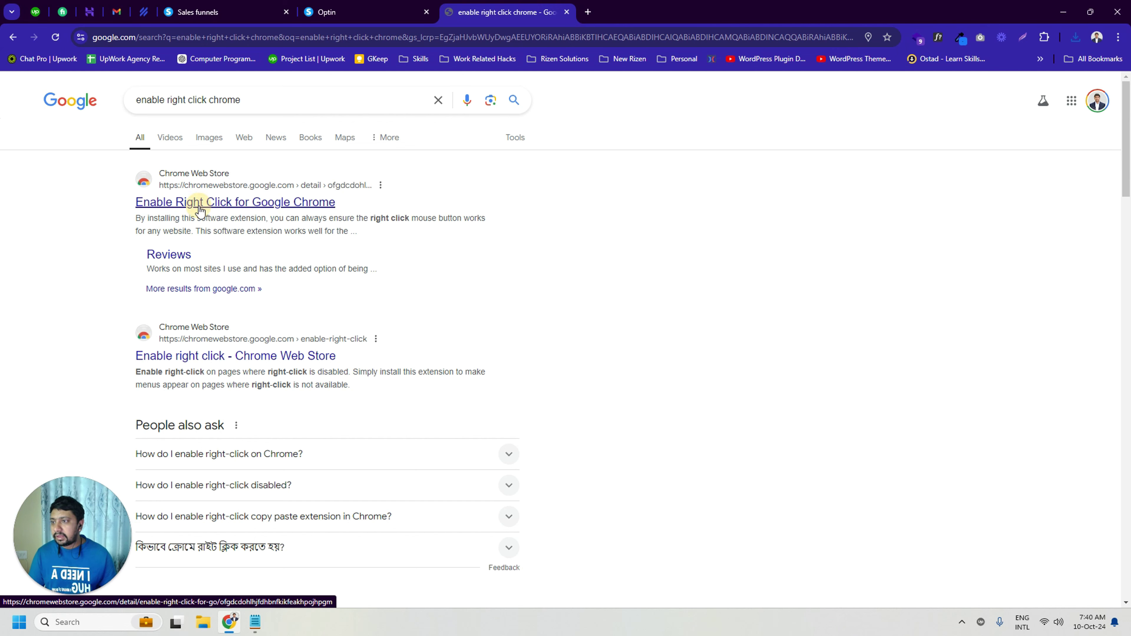
left_click(223, 205)
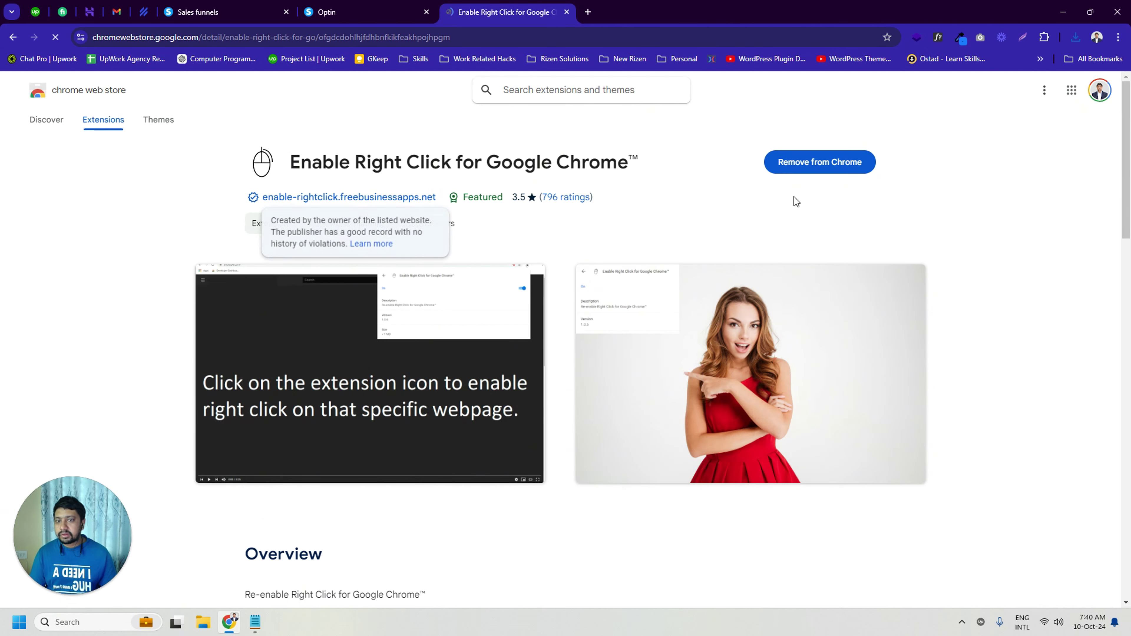
Step: Pin the Enable Right Click for Google Chrome extension to the browser and close the extensions list
left_click(1045, 38)
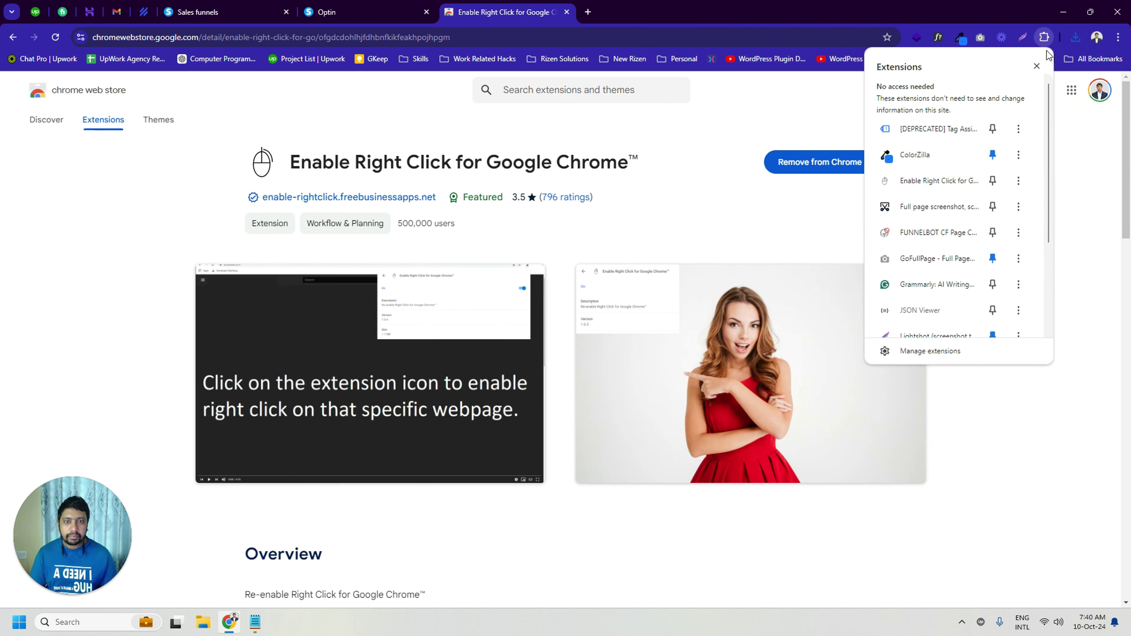
scroll(990, 191, "down", 2)
scroll(988, 202, "up", 2)
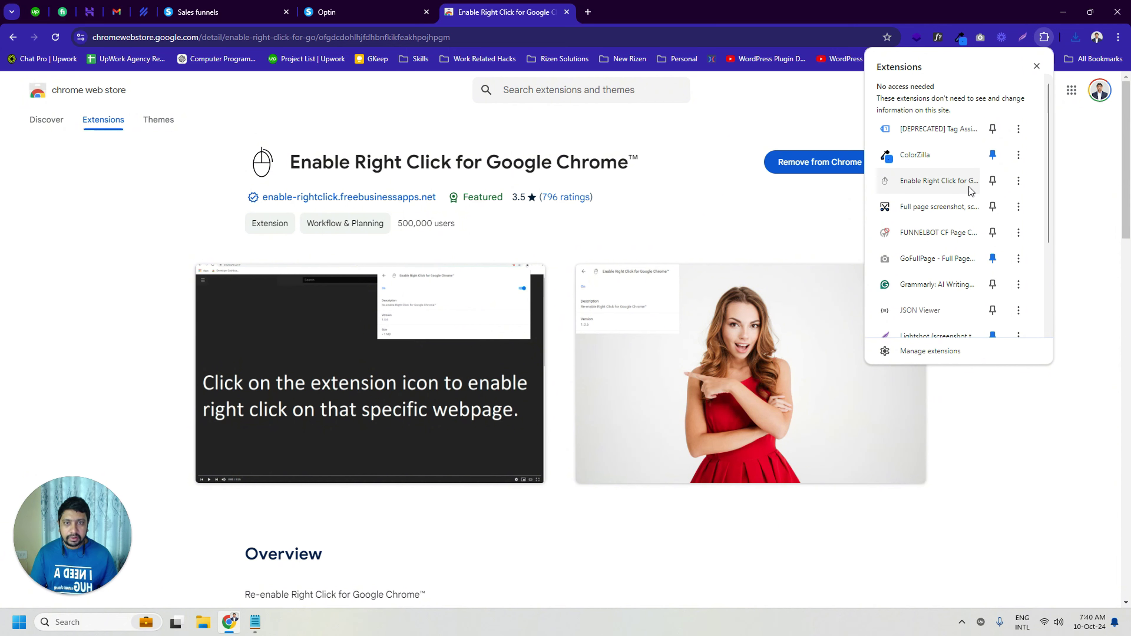
left_click(992, 182)
left_click(517, 89)
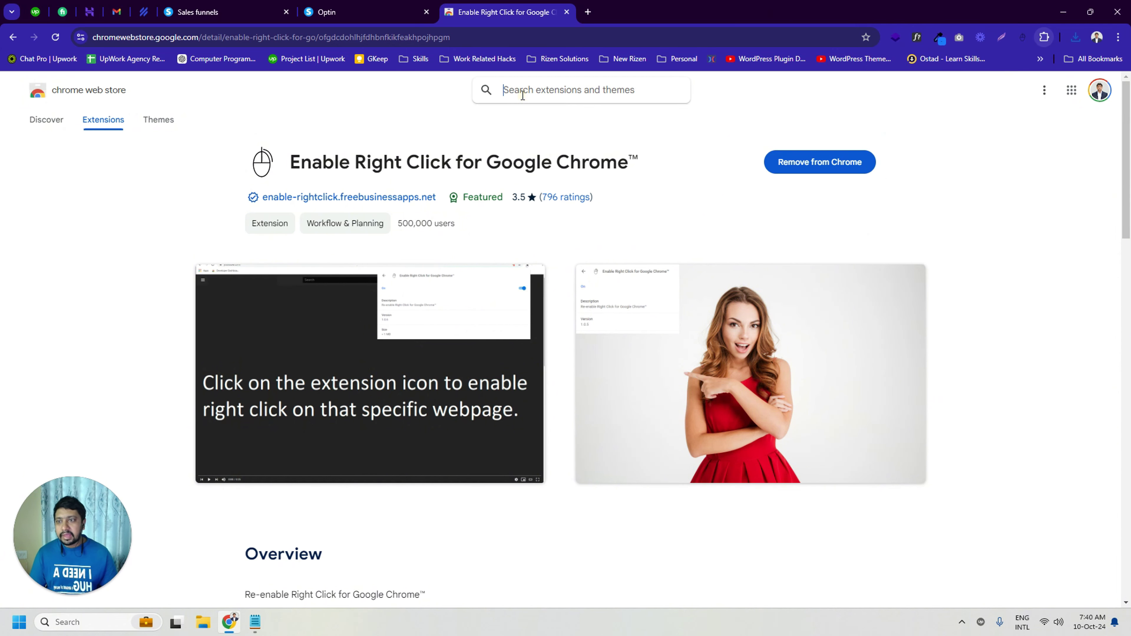
Step: On the Optin page, check whether the headline text can be selected and whether the context menu offers Inspect
left_click(370, 9)
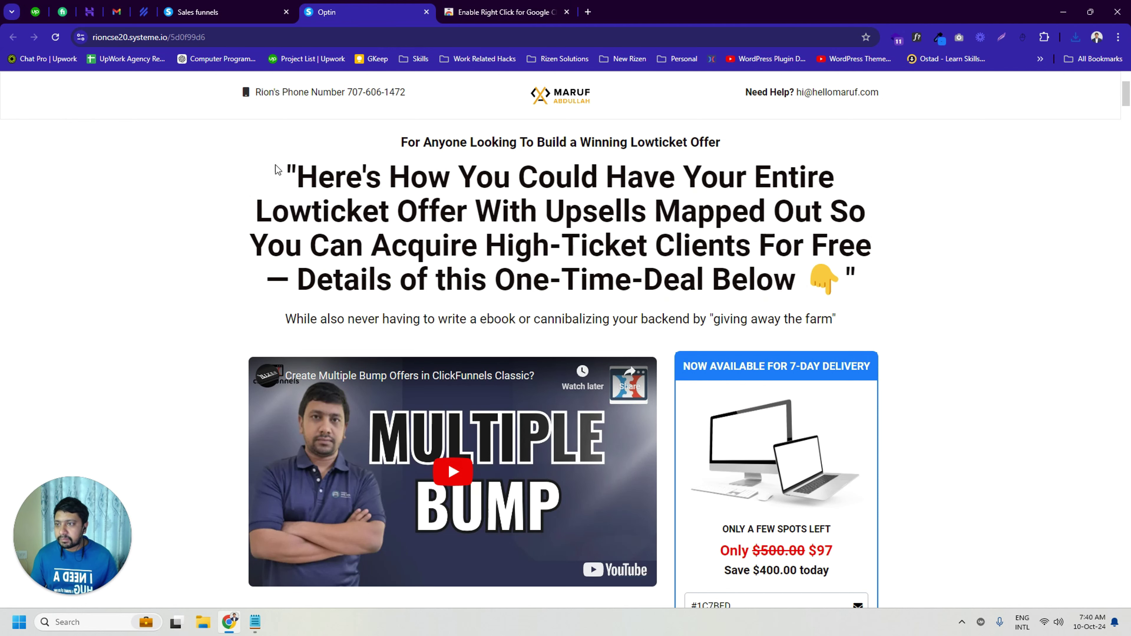
left_click_drag(286, 172, 862, 295)
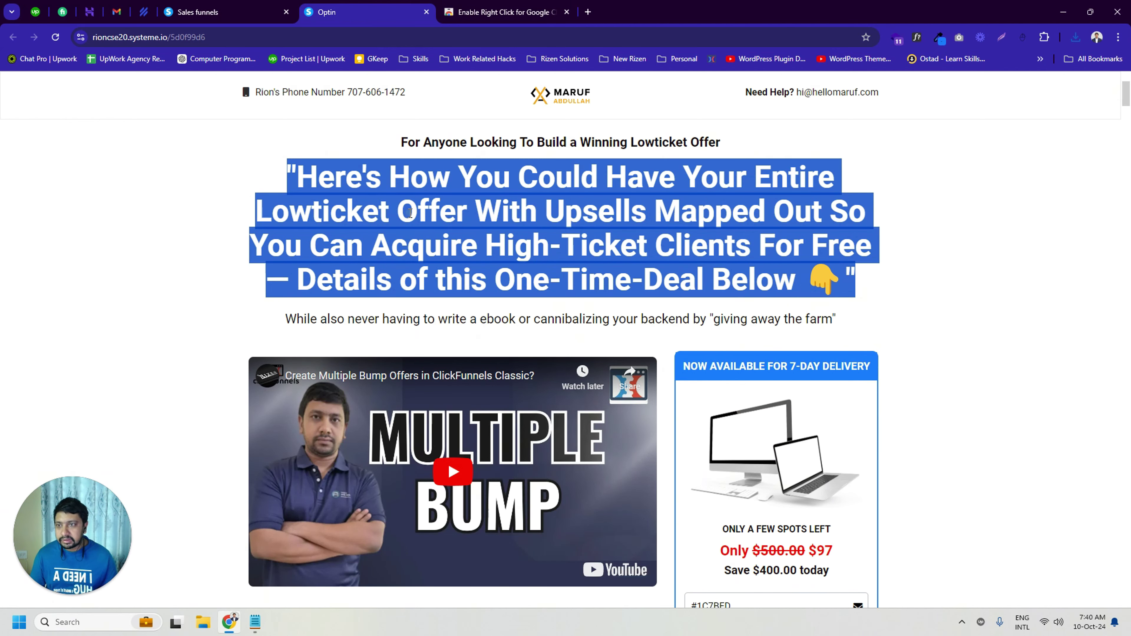
left_click(367, 187)
right_click(337, 175)
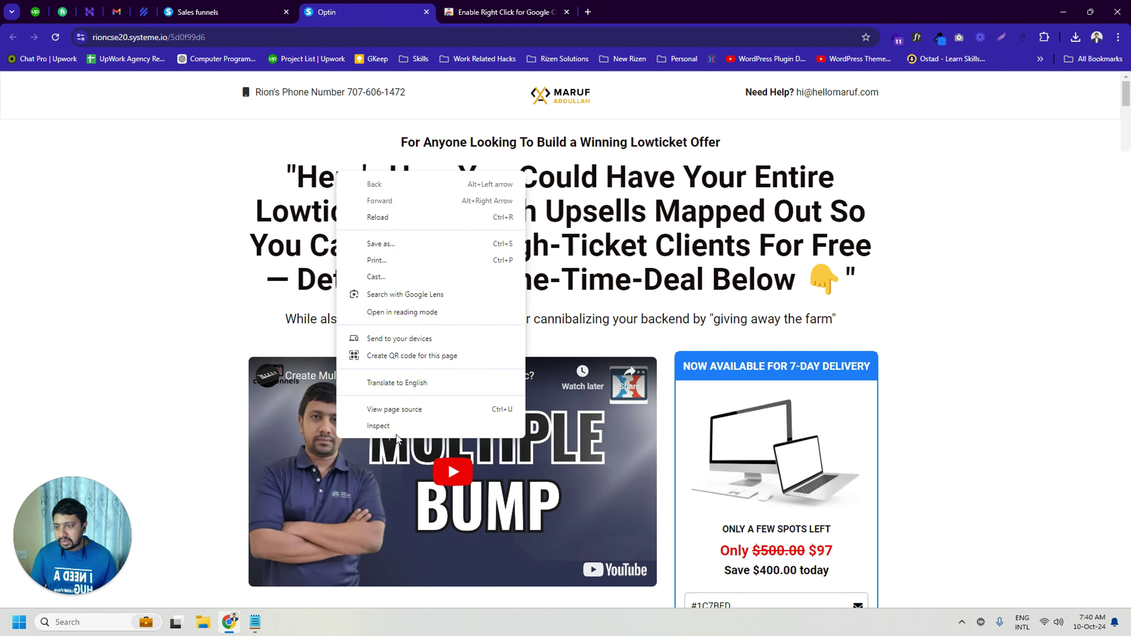
left_click(247, 166)
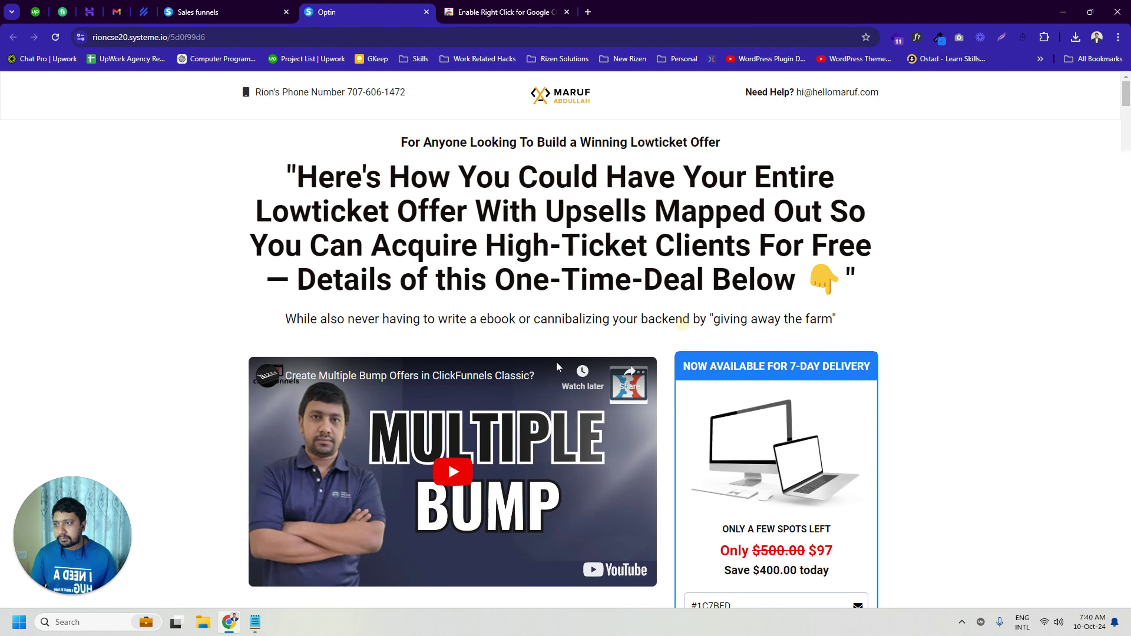
right_click(249, 148)
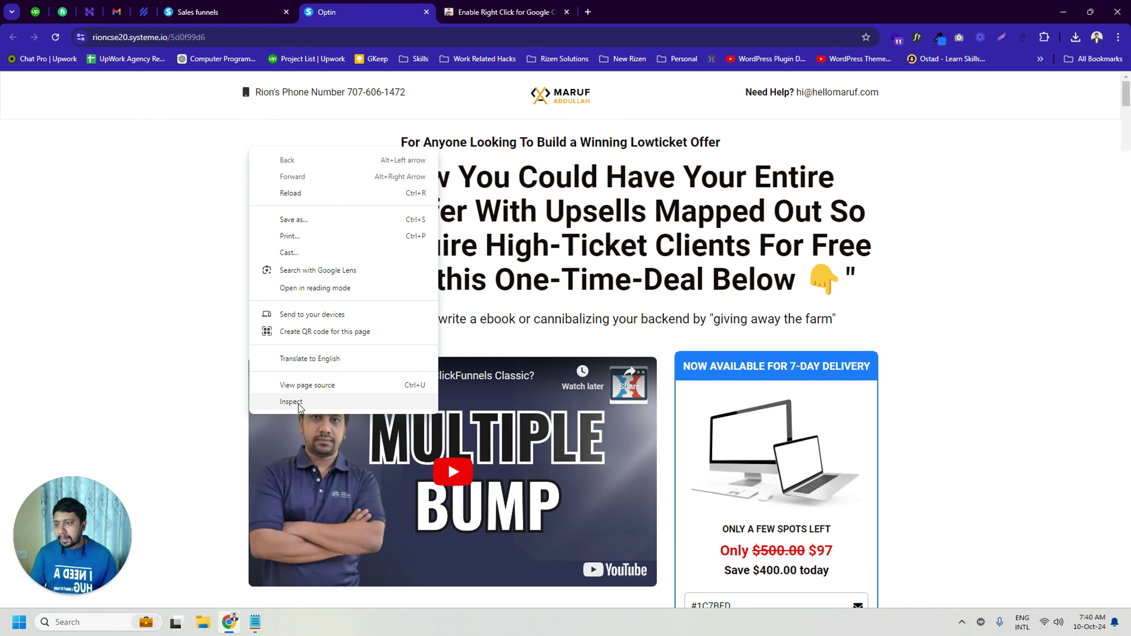
left_click(594, 210)
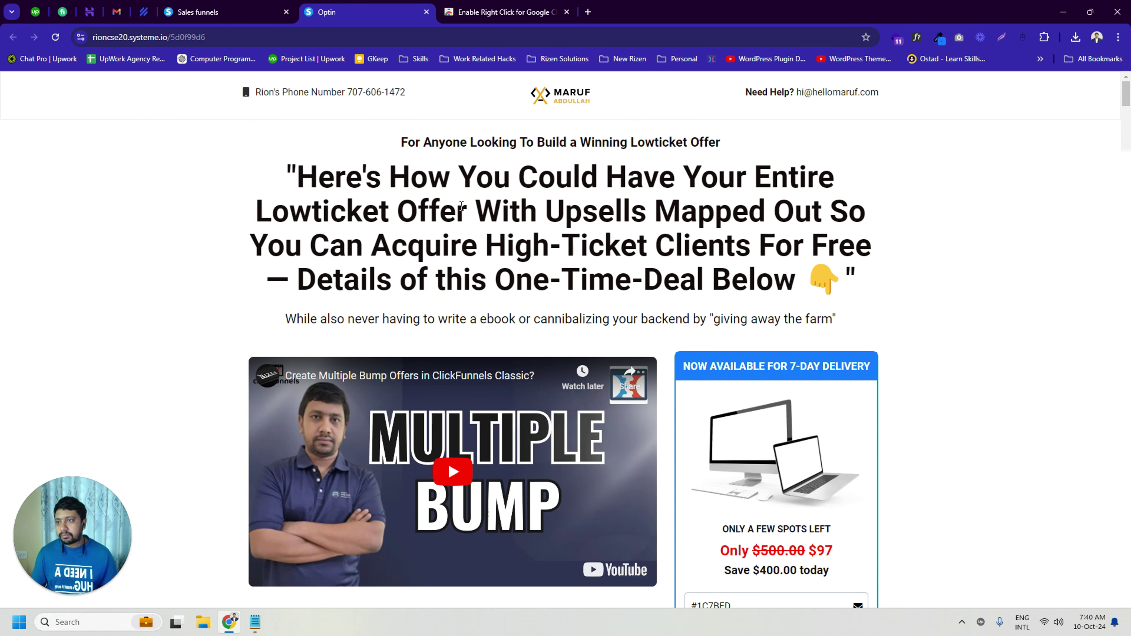
Step: Retest the context menu around the Optin headline, and select the whole headline once more before clearing the selection
right_click(353, 151)
left_click(337, 186)
right_click(358, 185)
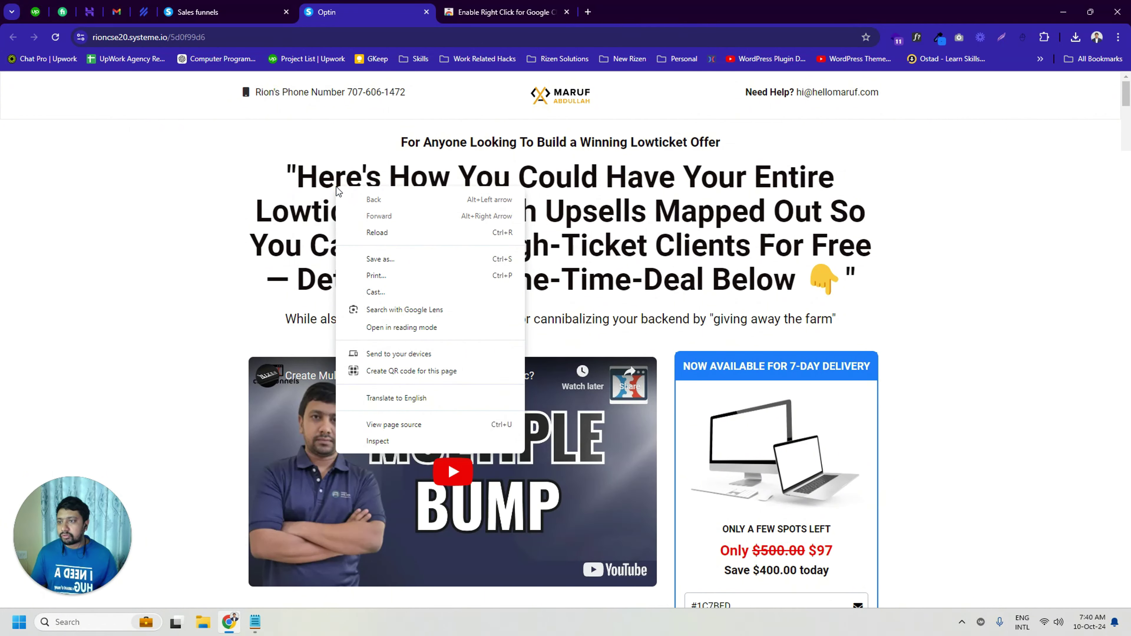
left_click(297, 197)
left_click_drag(285, 174, 868, 294)
left_click(450, 218)
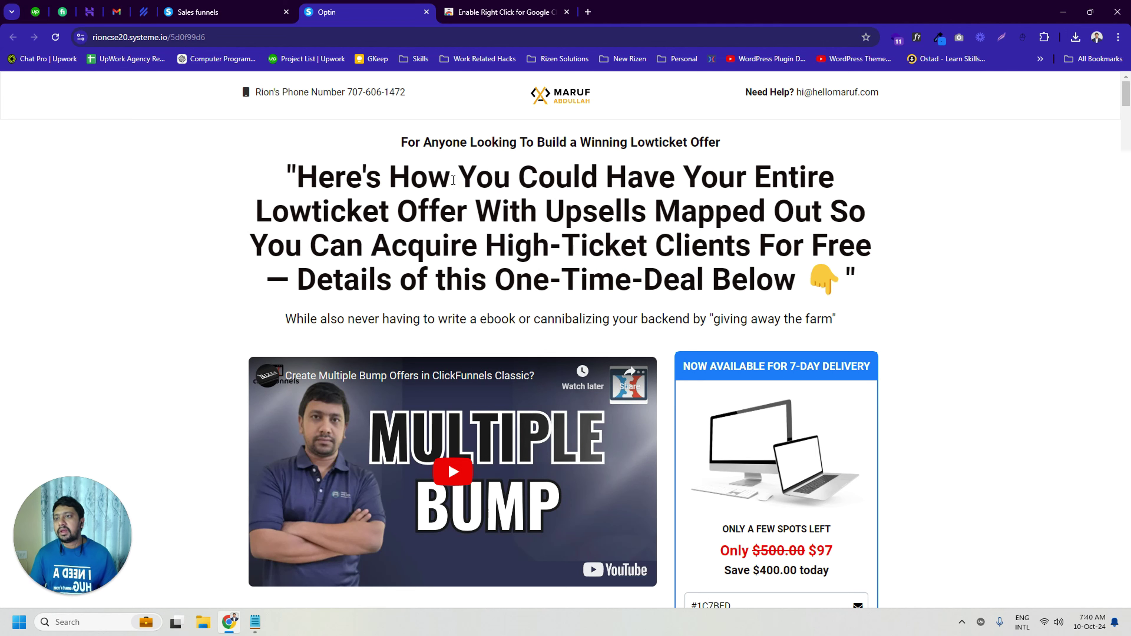
Step: Turn on the Enable Right Click extension for the Optin page, and test the context menu and headline text selection
left_click(1019, 40)
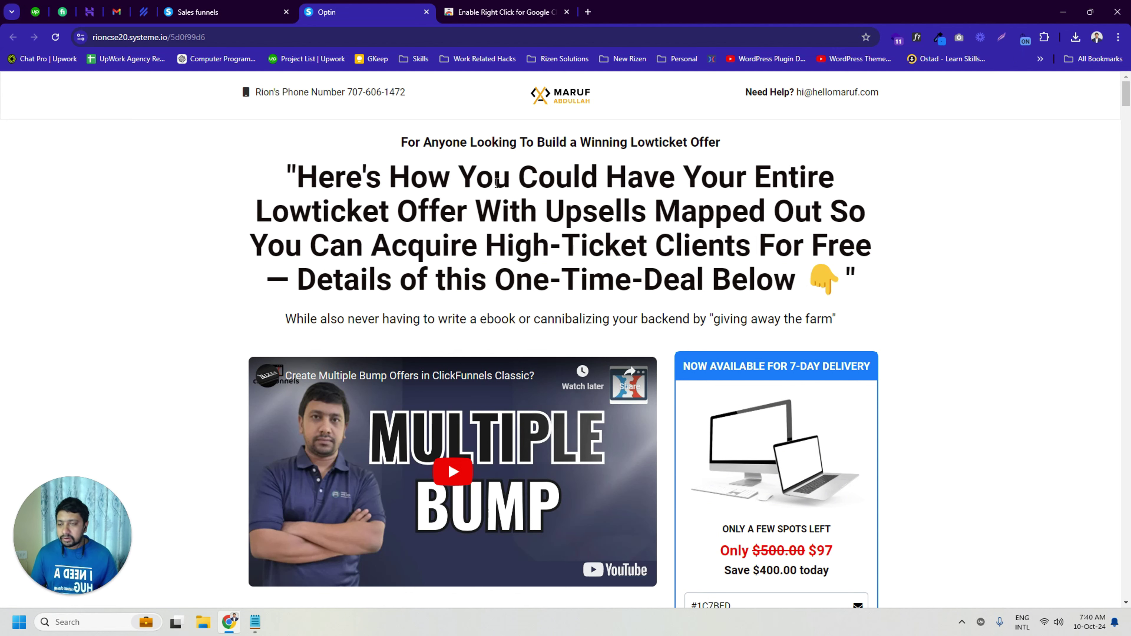
right_click(388, 153)
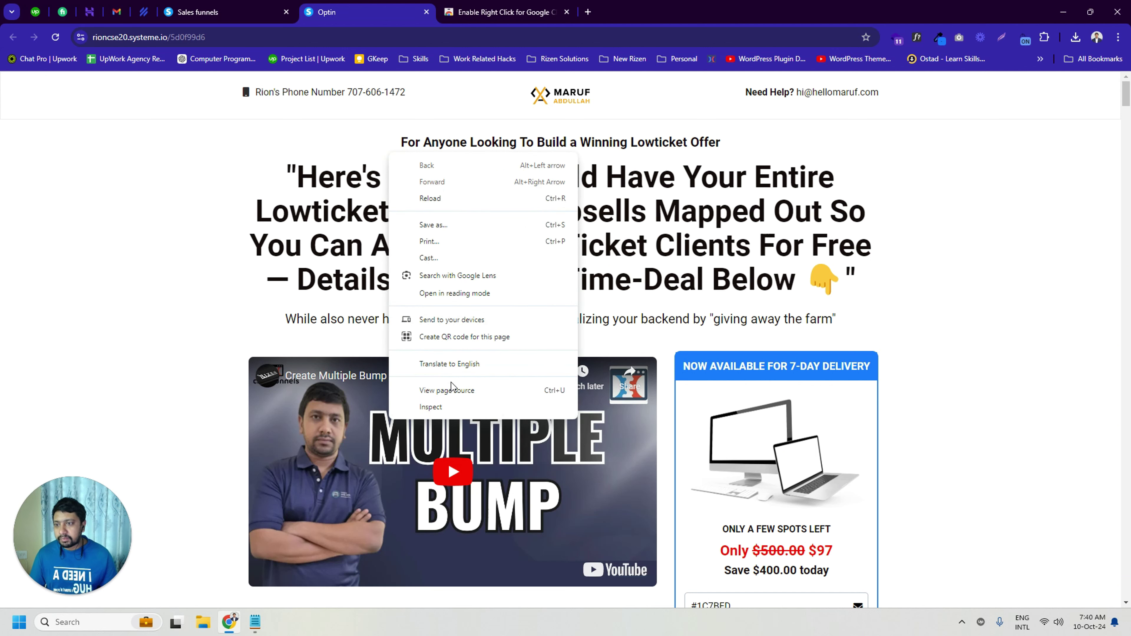
left_click(753, 213)
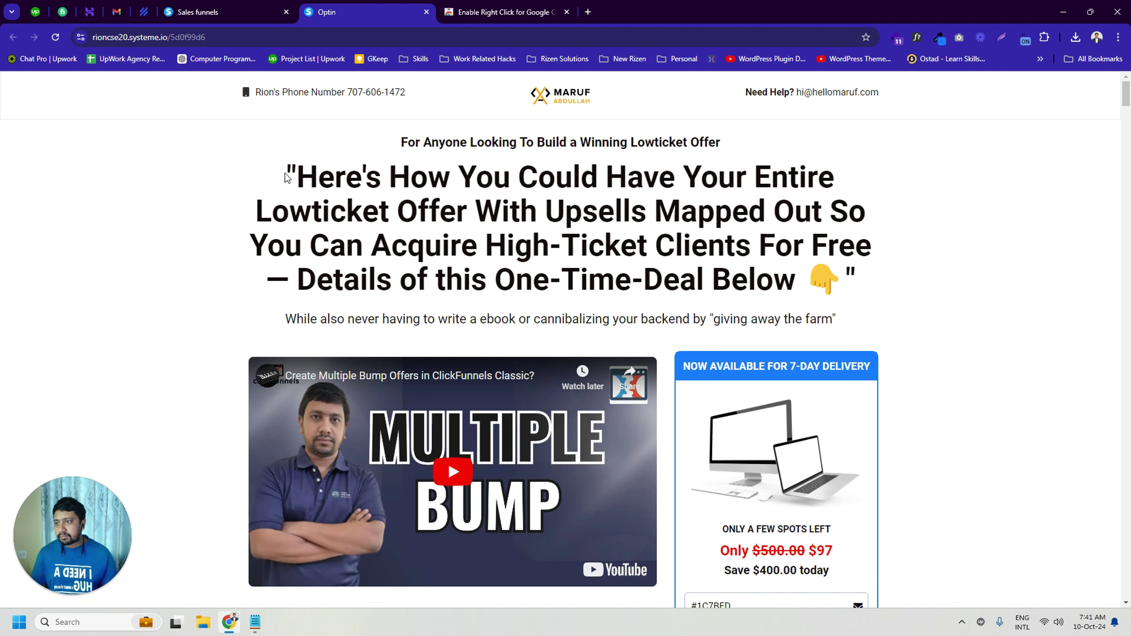
left_click_drag(287, 168, 843, 281)
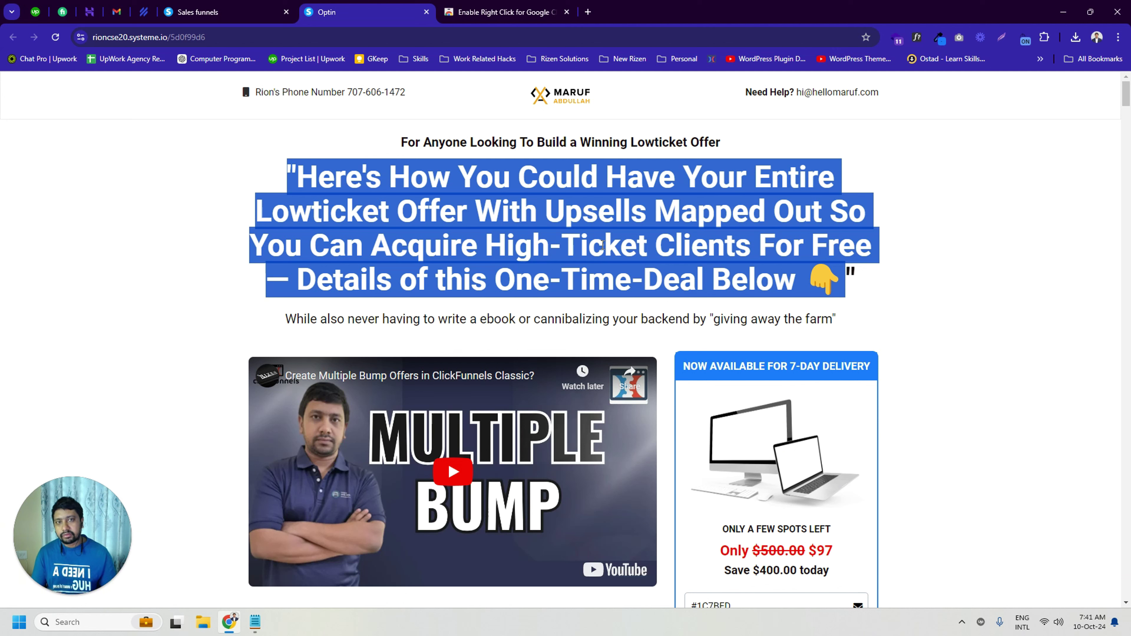
left_click(498, 245)
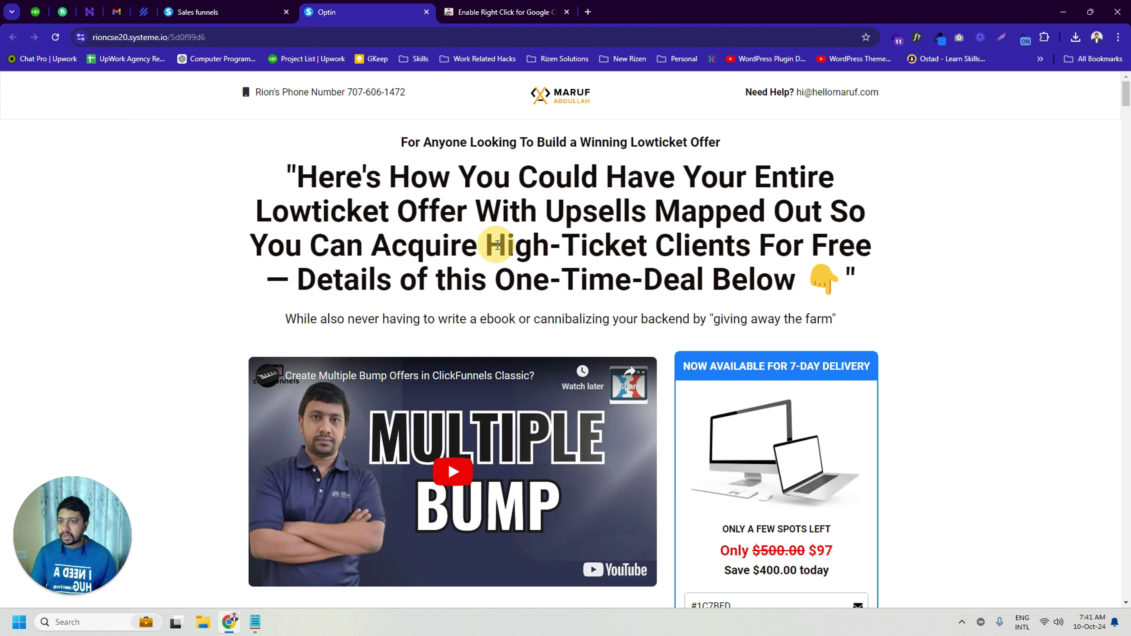